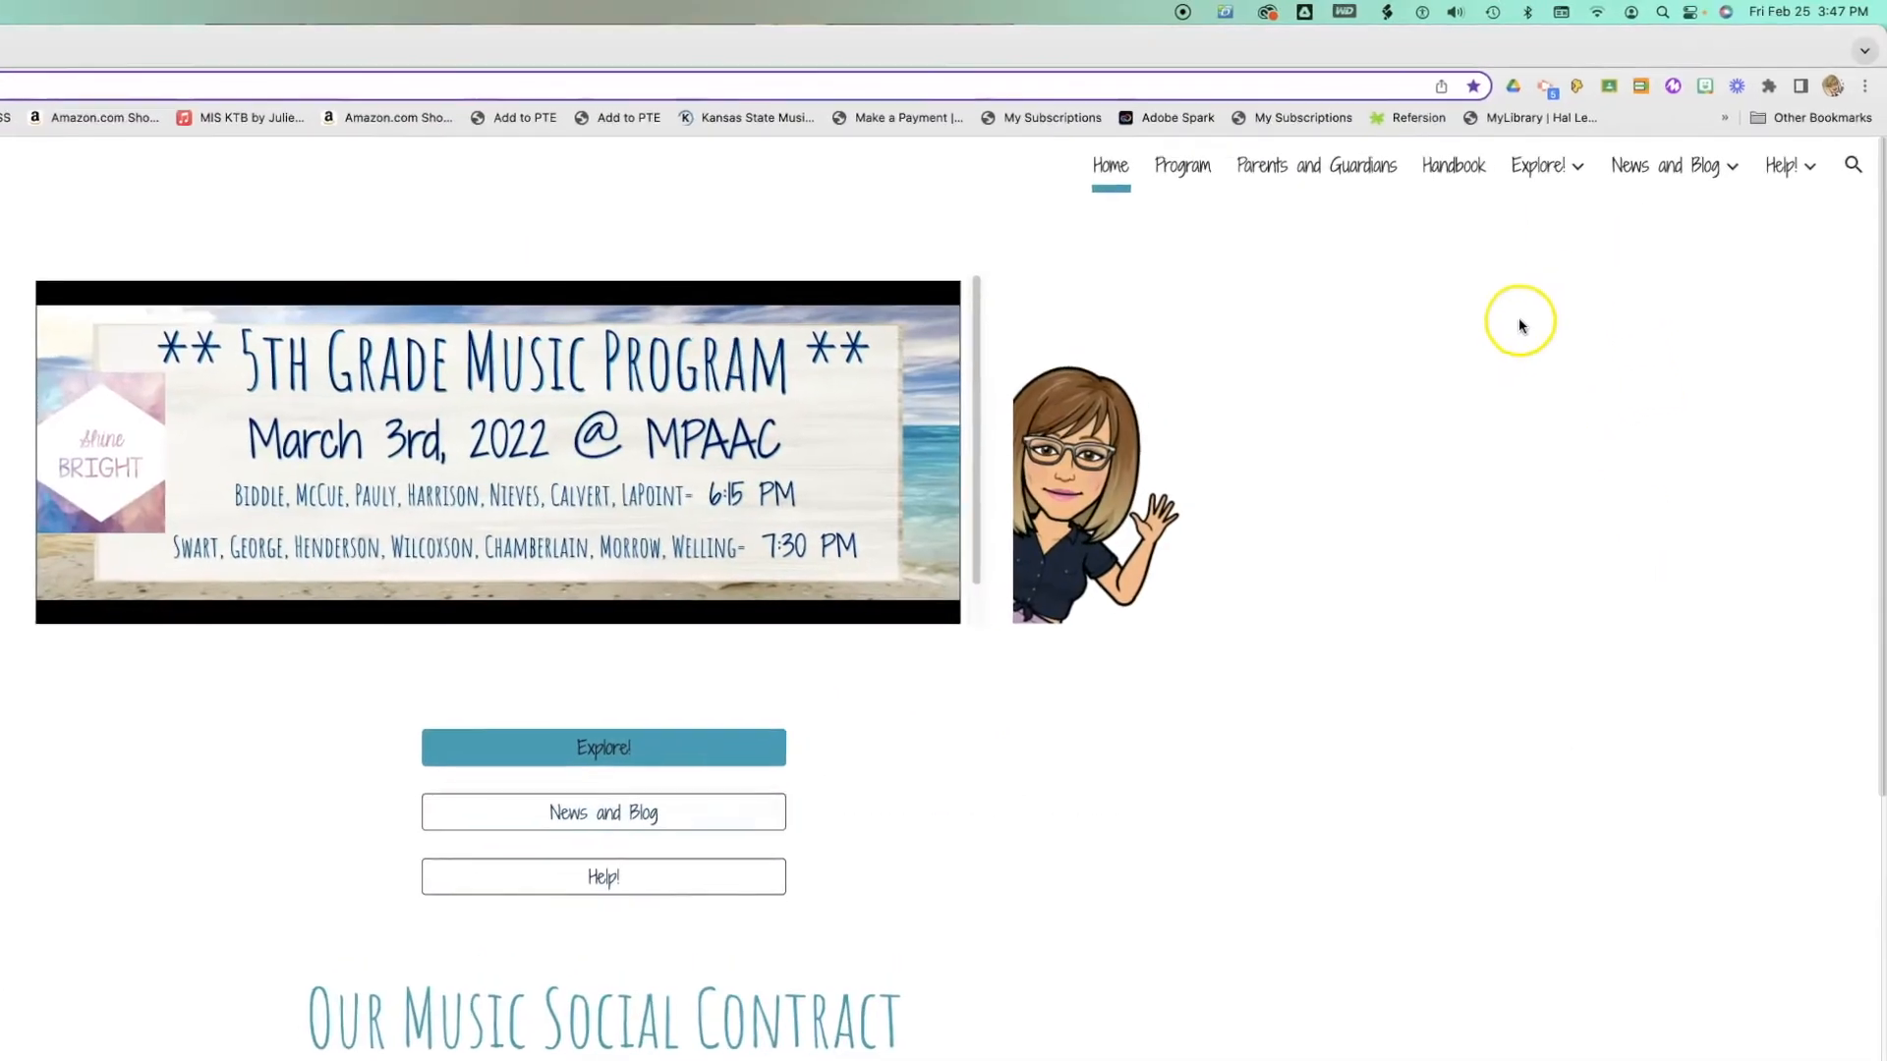
- From the music classroom site's Games page, open Chrome Music Lab and launch the Song Maker experiment
mouse_move(1514, 184)
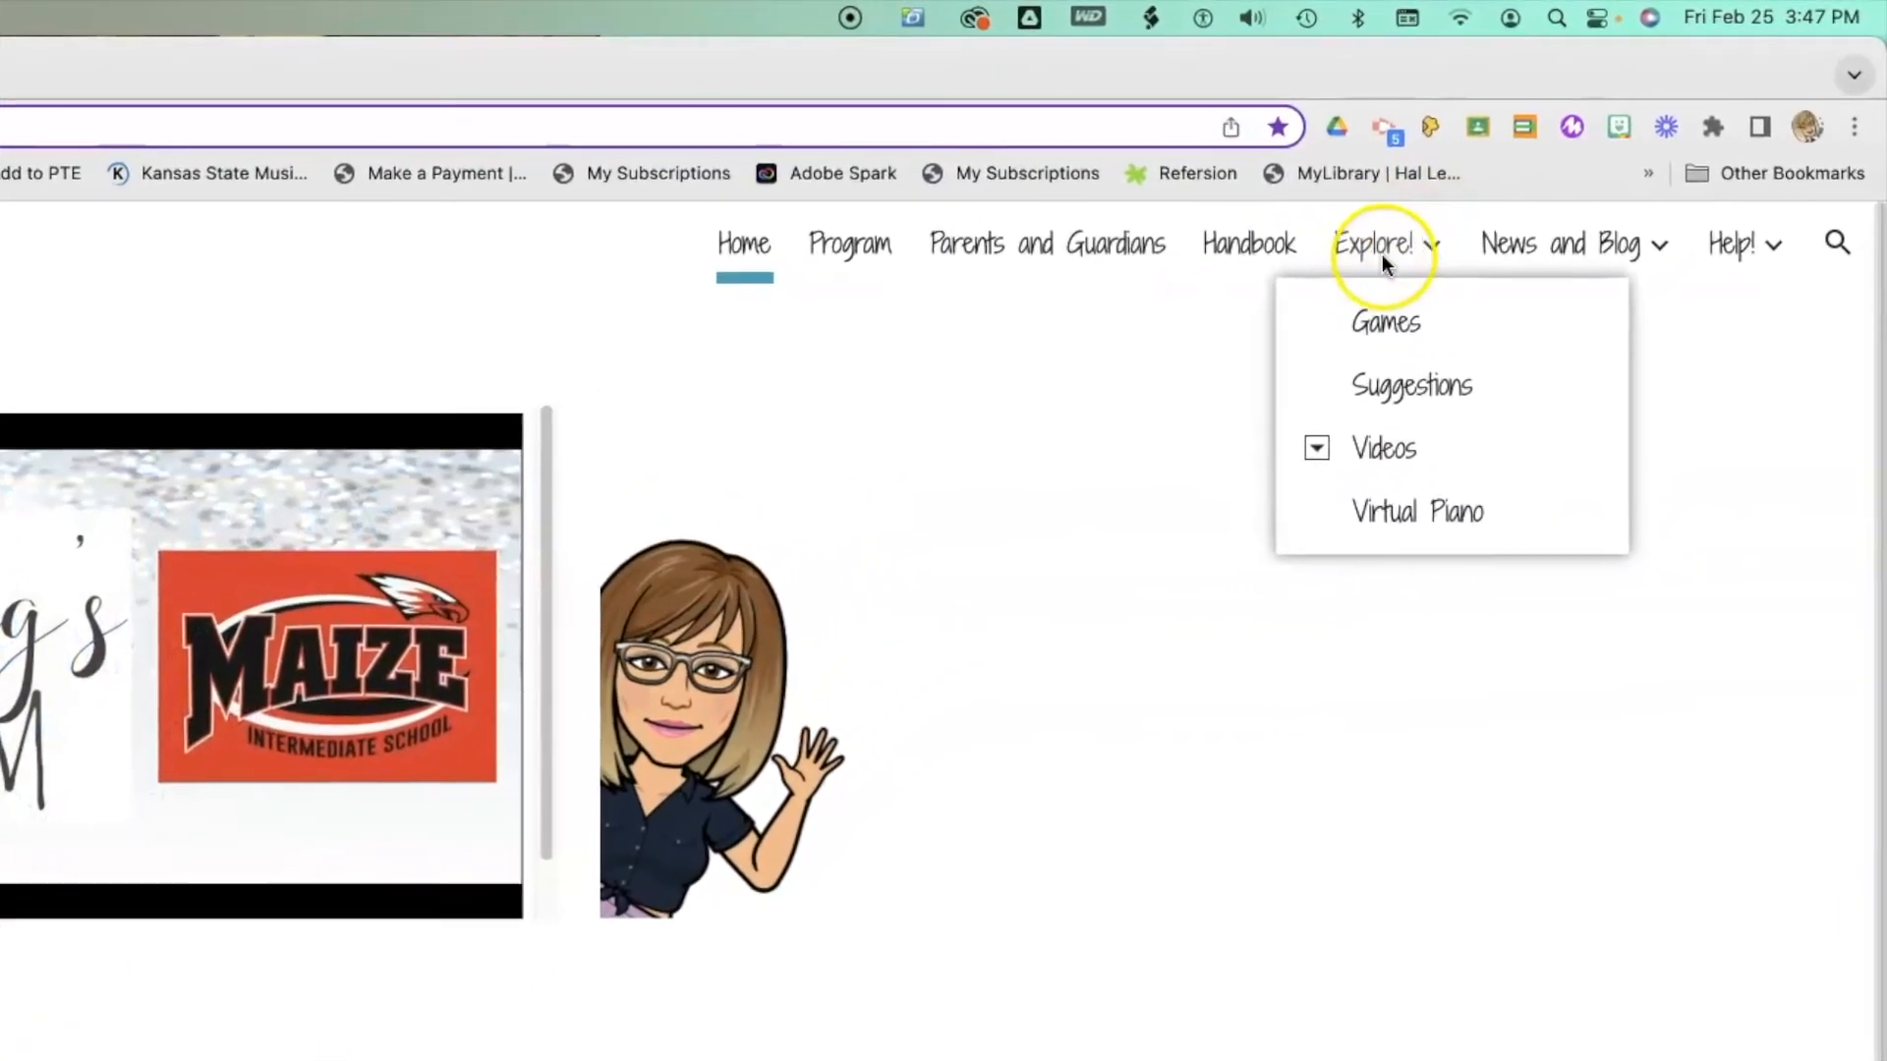
left_click(1388, 329)
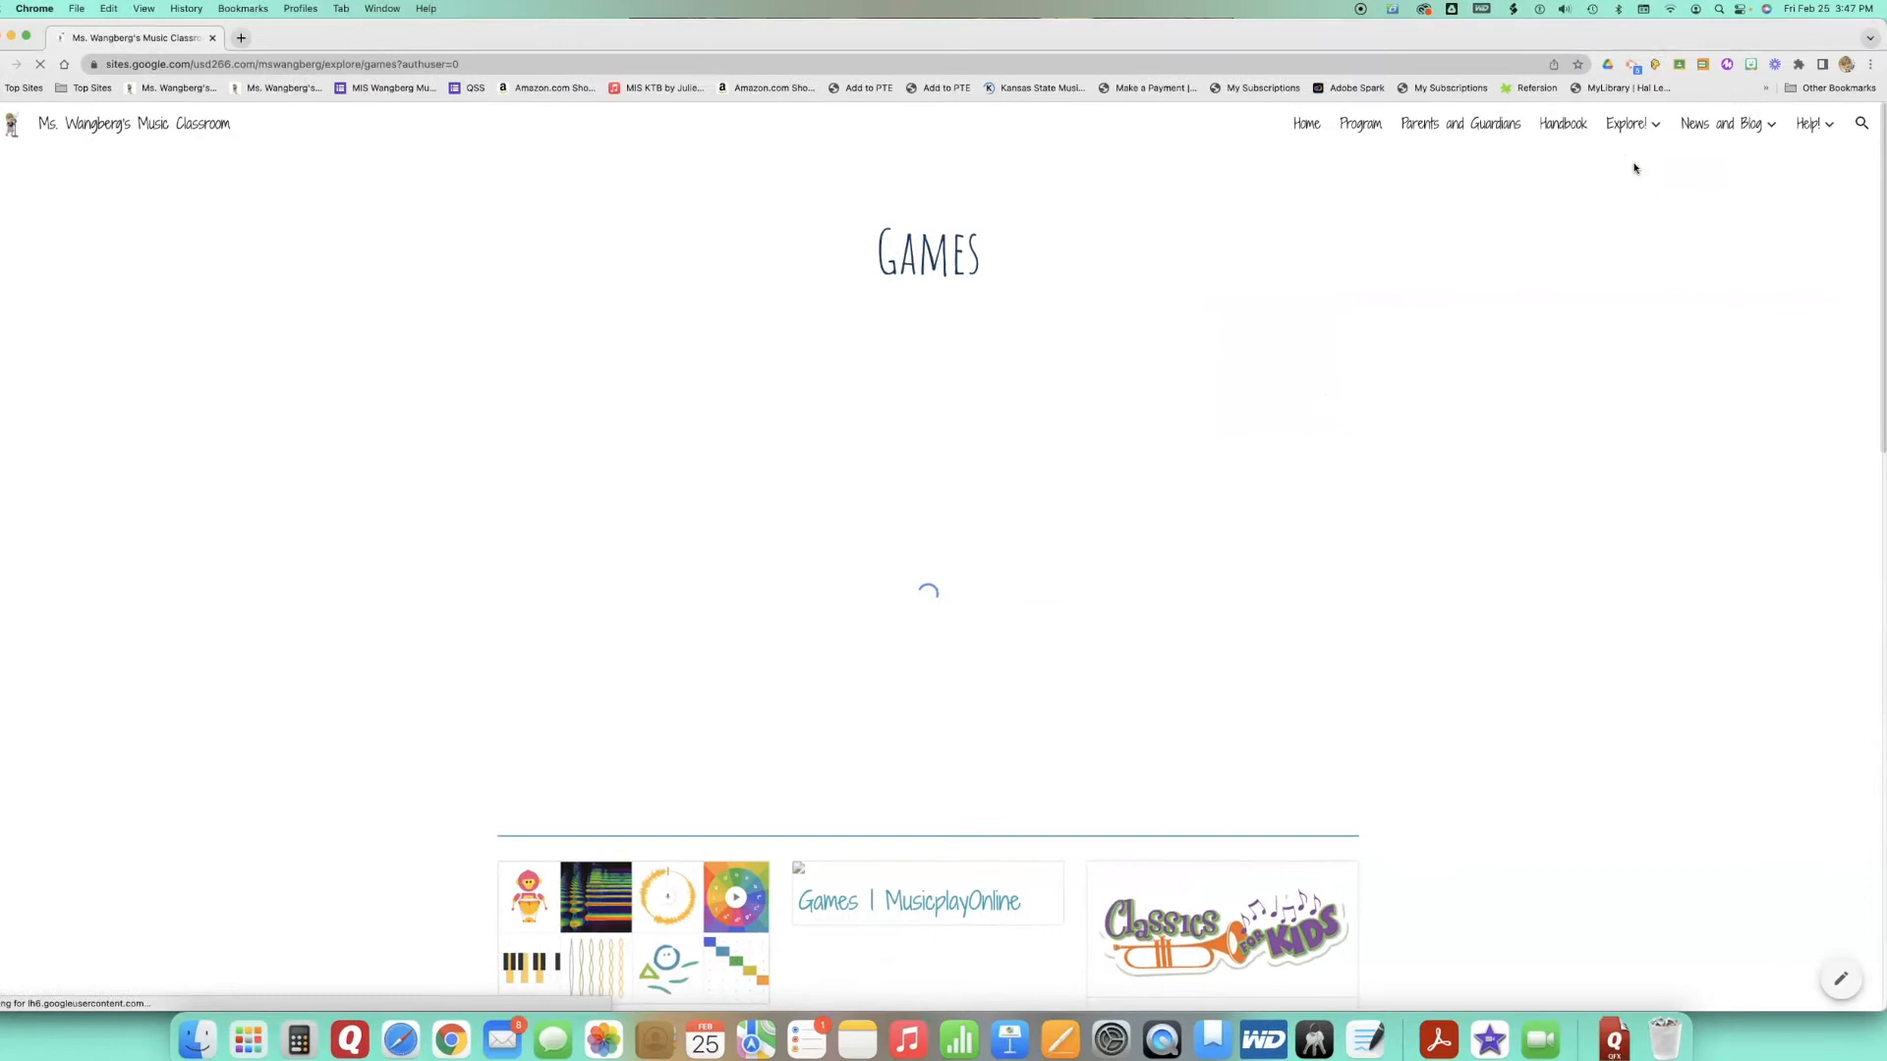
scroll(1651, 615, "down", 2)
scroll(1651, 615, "down", 1)
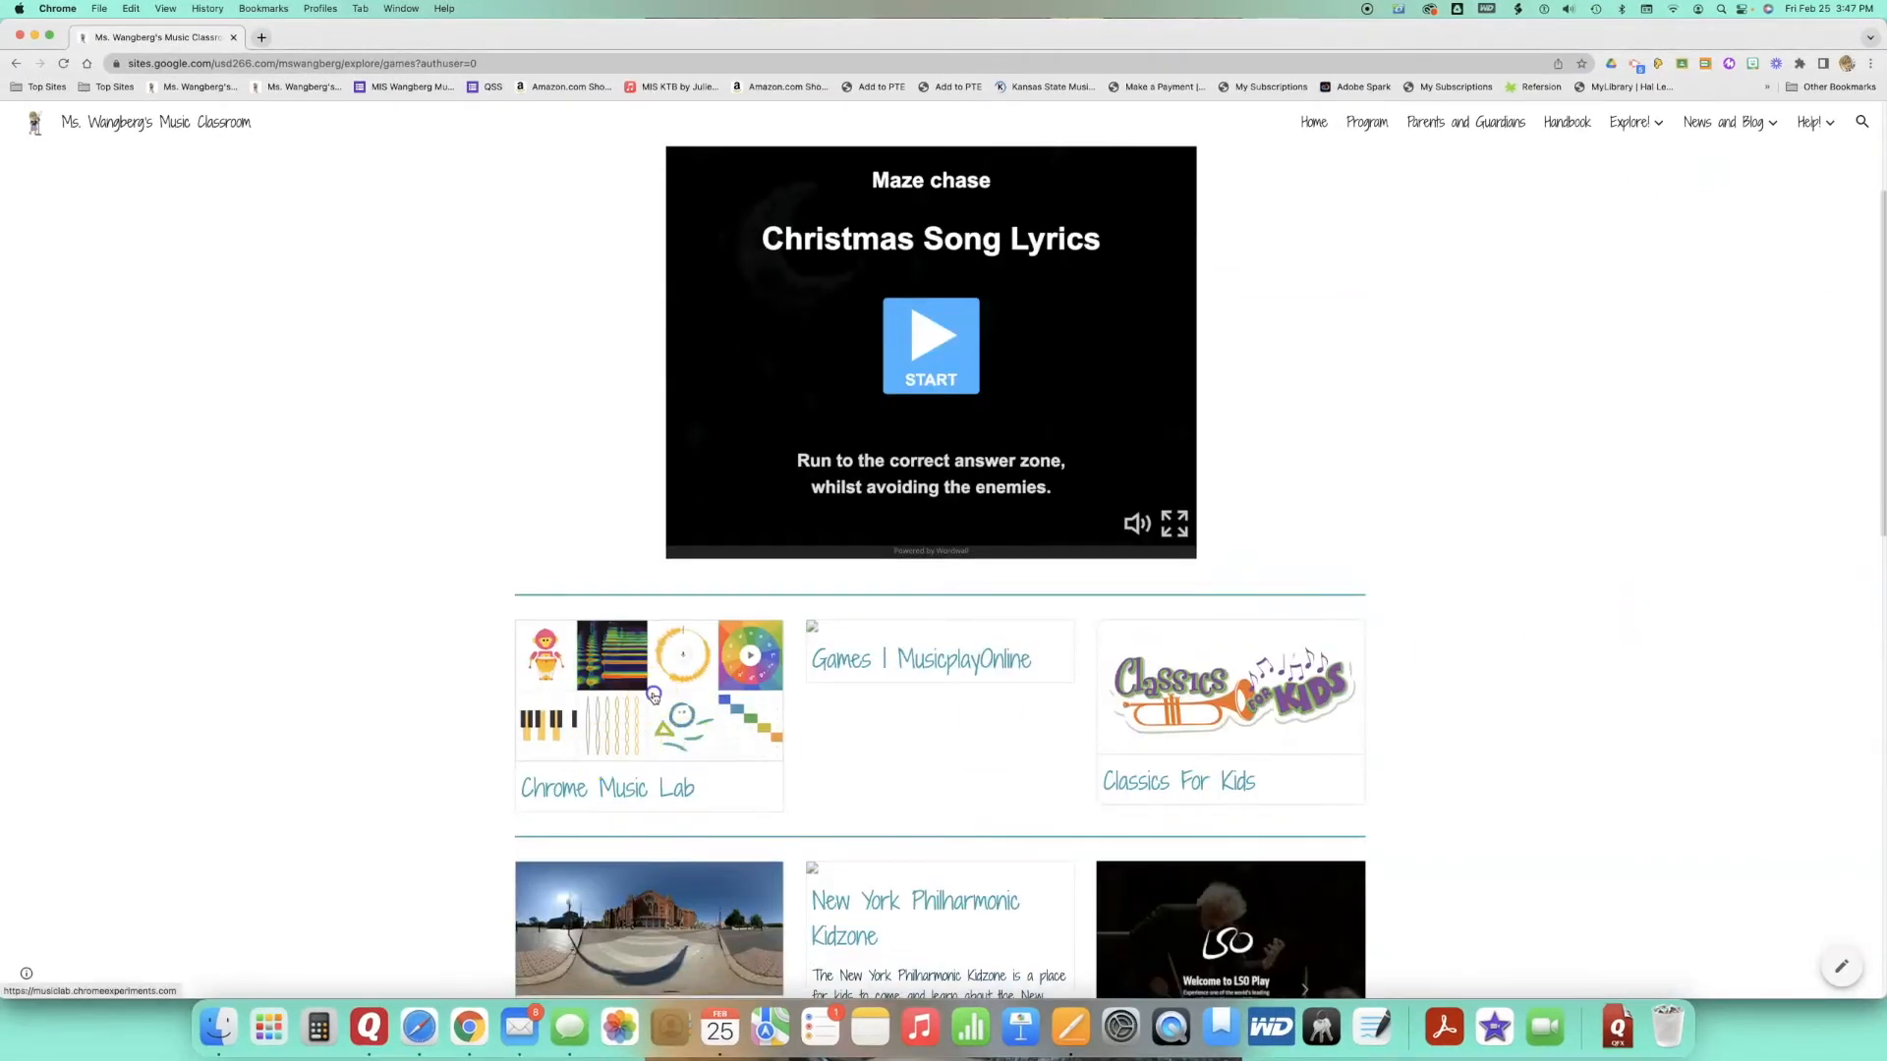
left_click(654, 697)
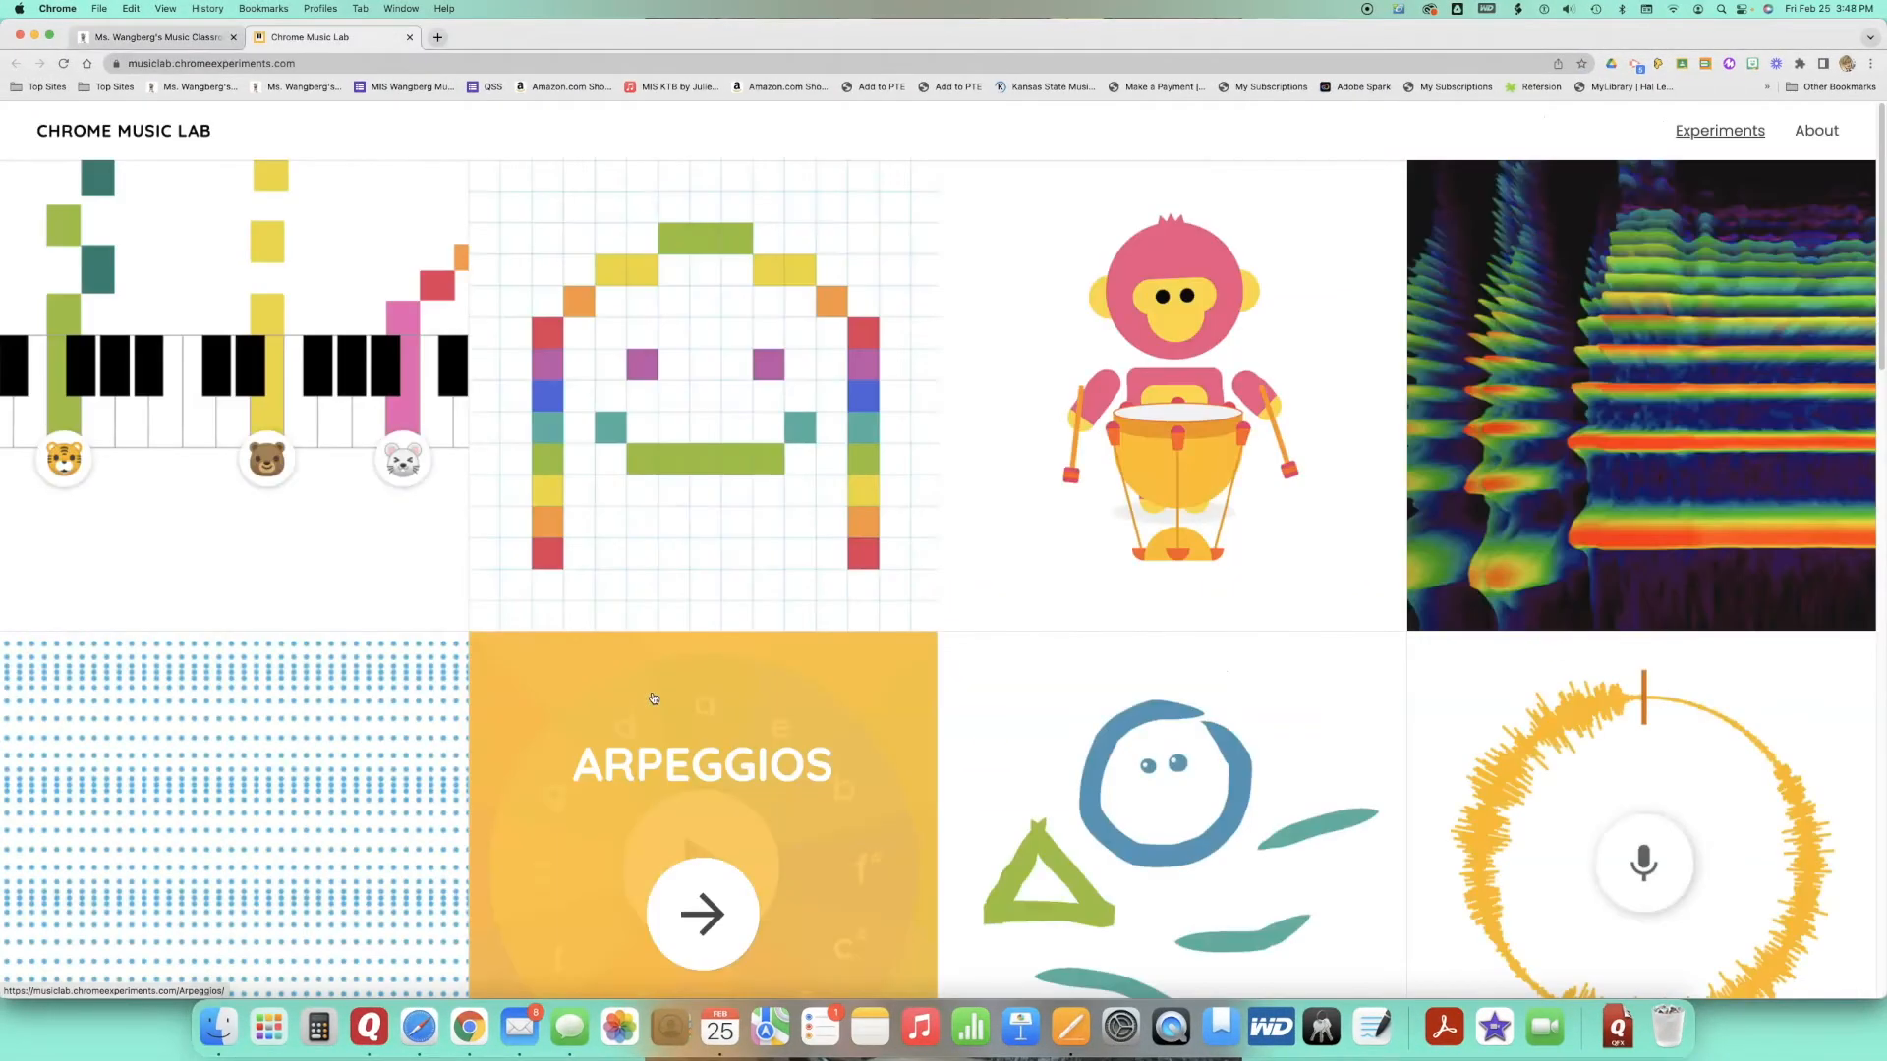
left_click(776, 476)
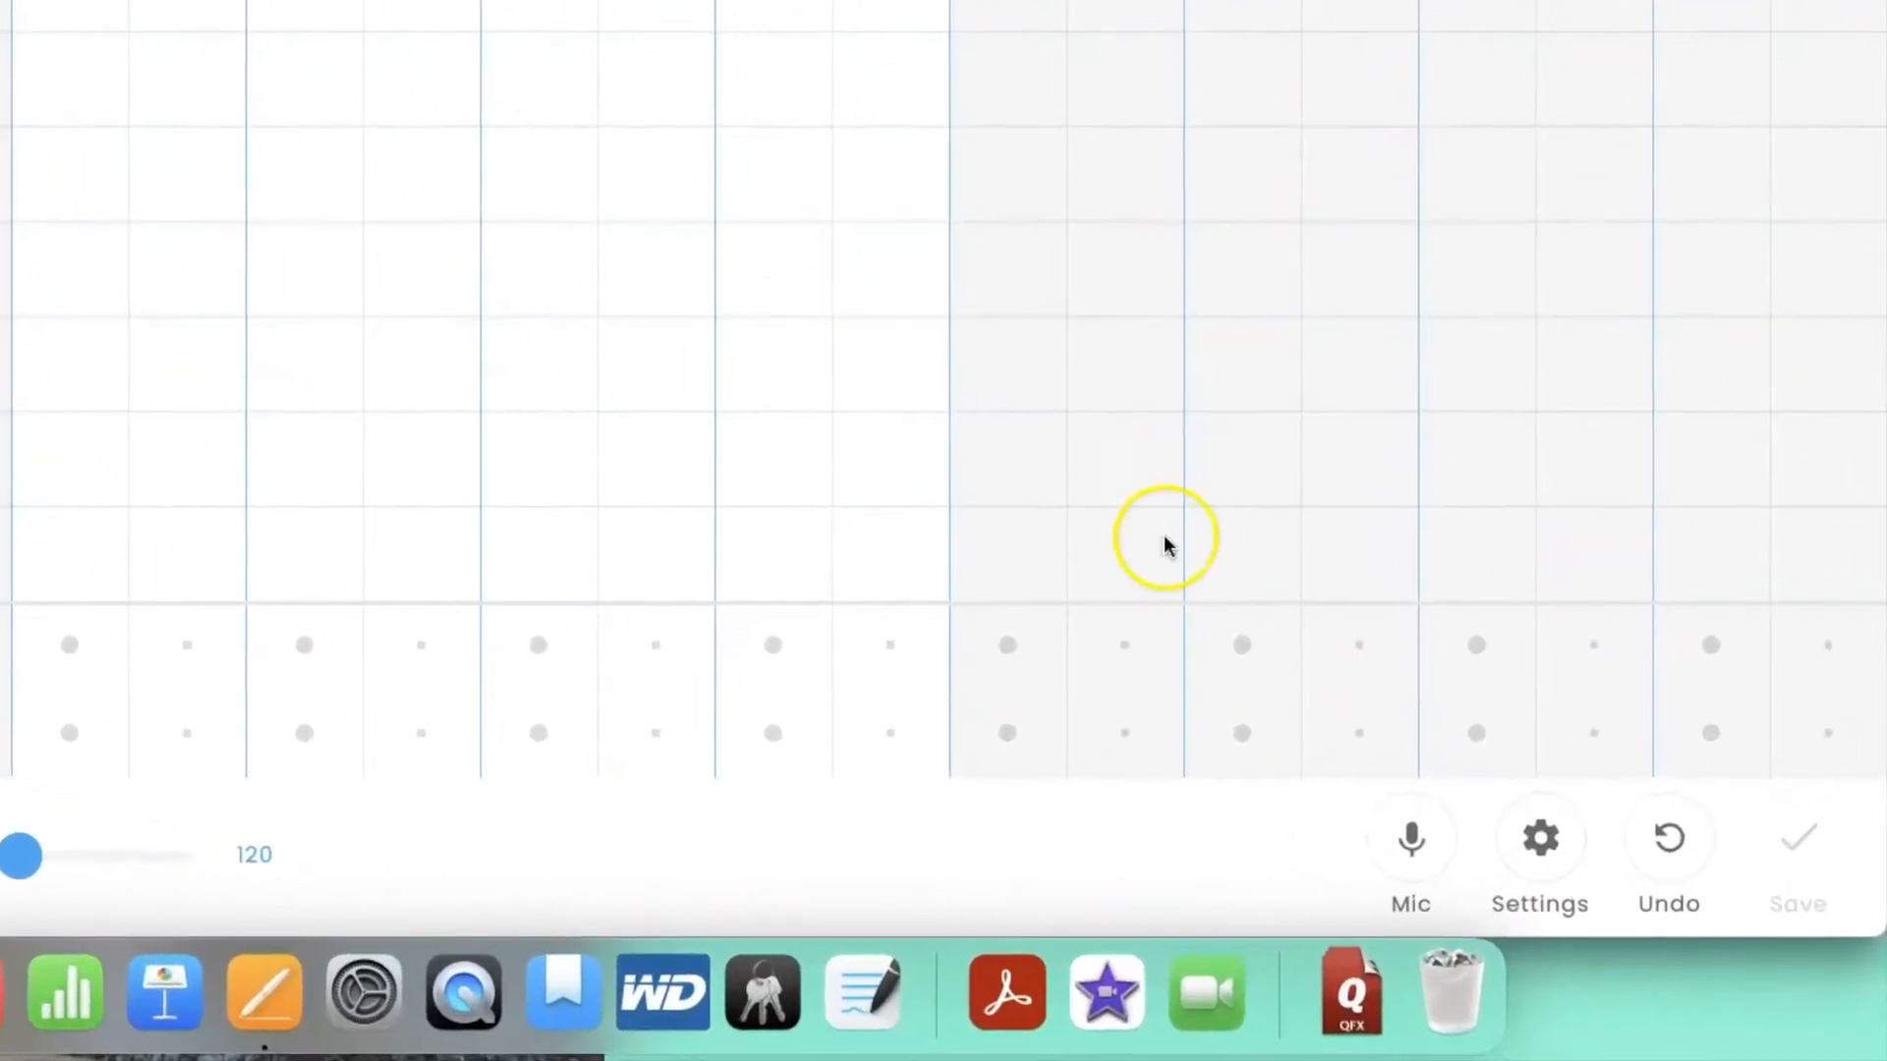
- In the song settings, keep beats split into 2, set the range to 3 octaves and apply
left_click(1547, 843)
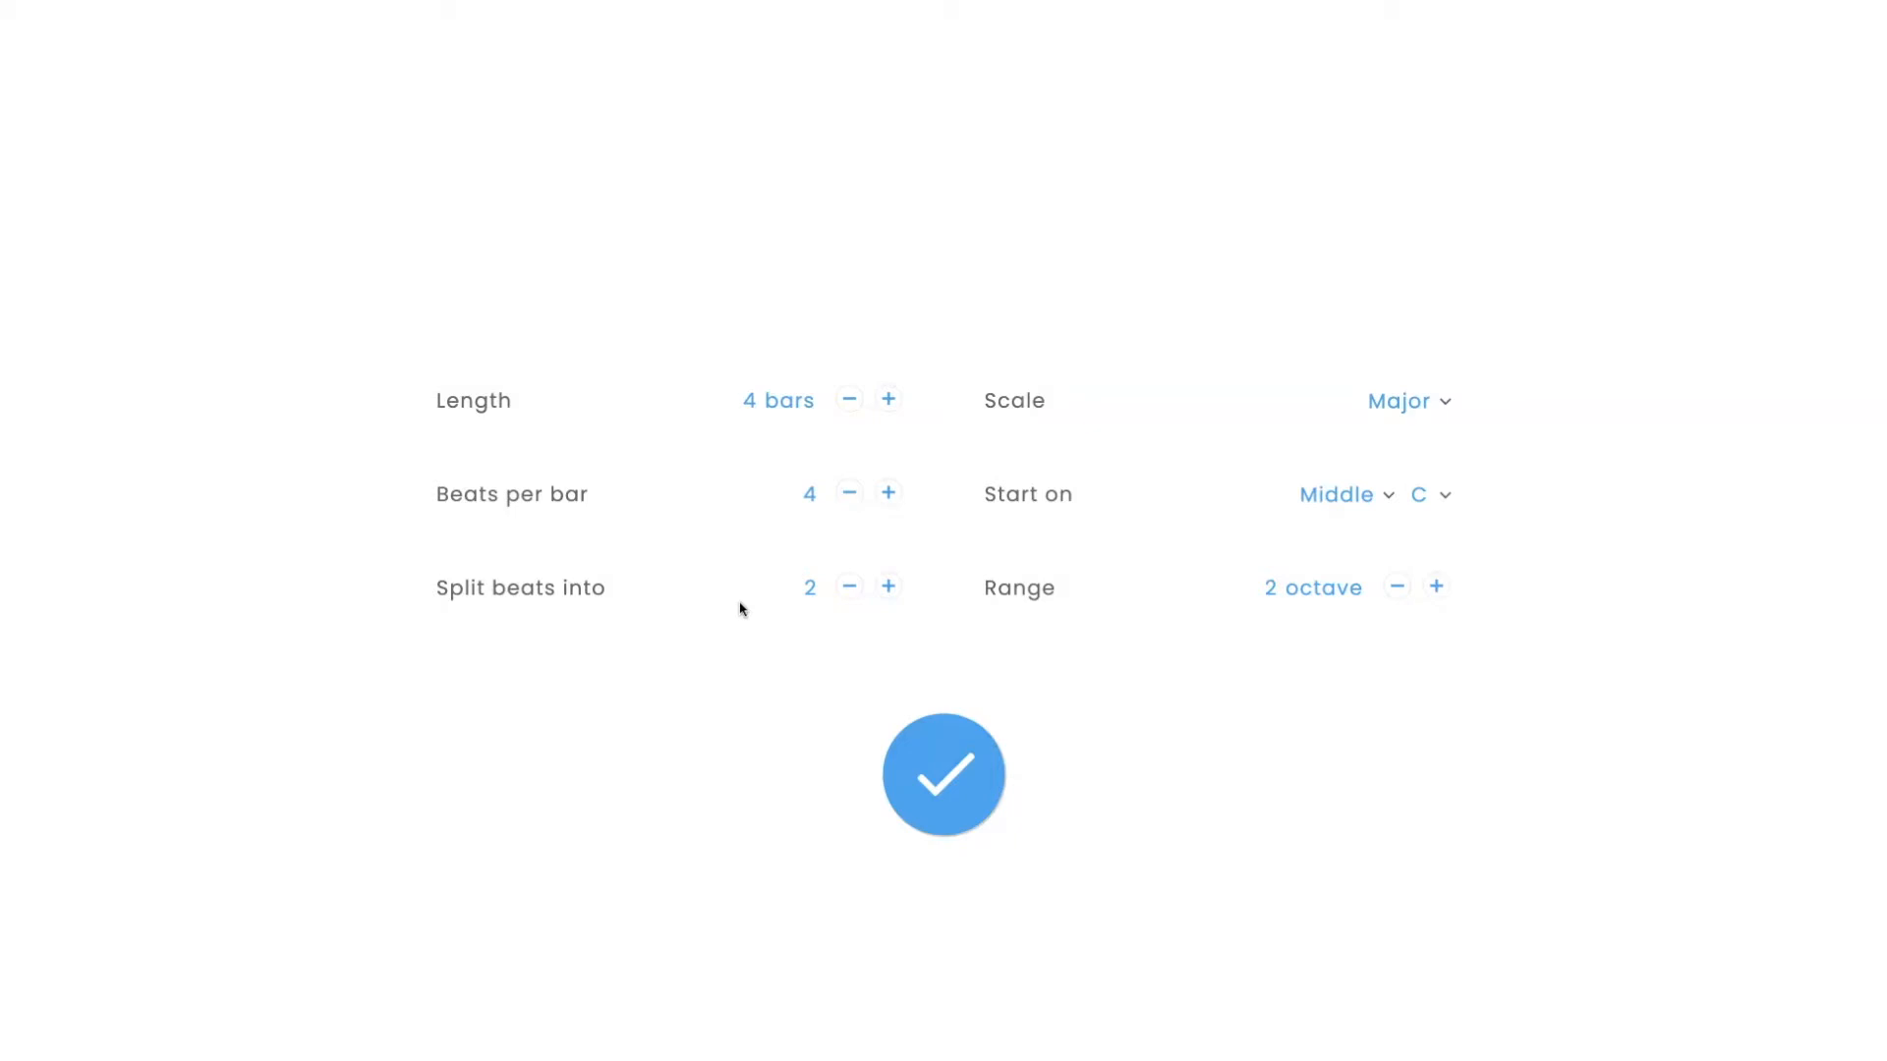
left_click(889, 589)
left_click(851, 588)
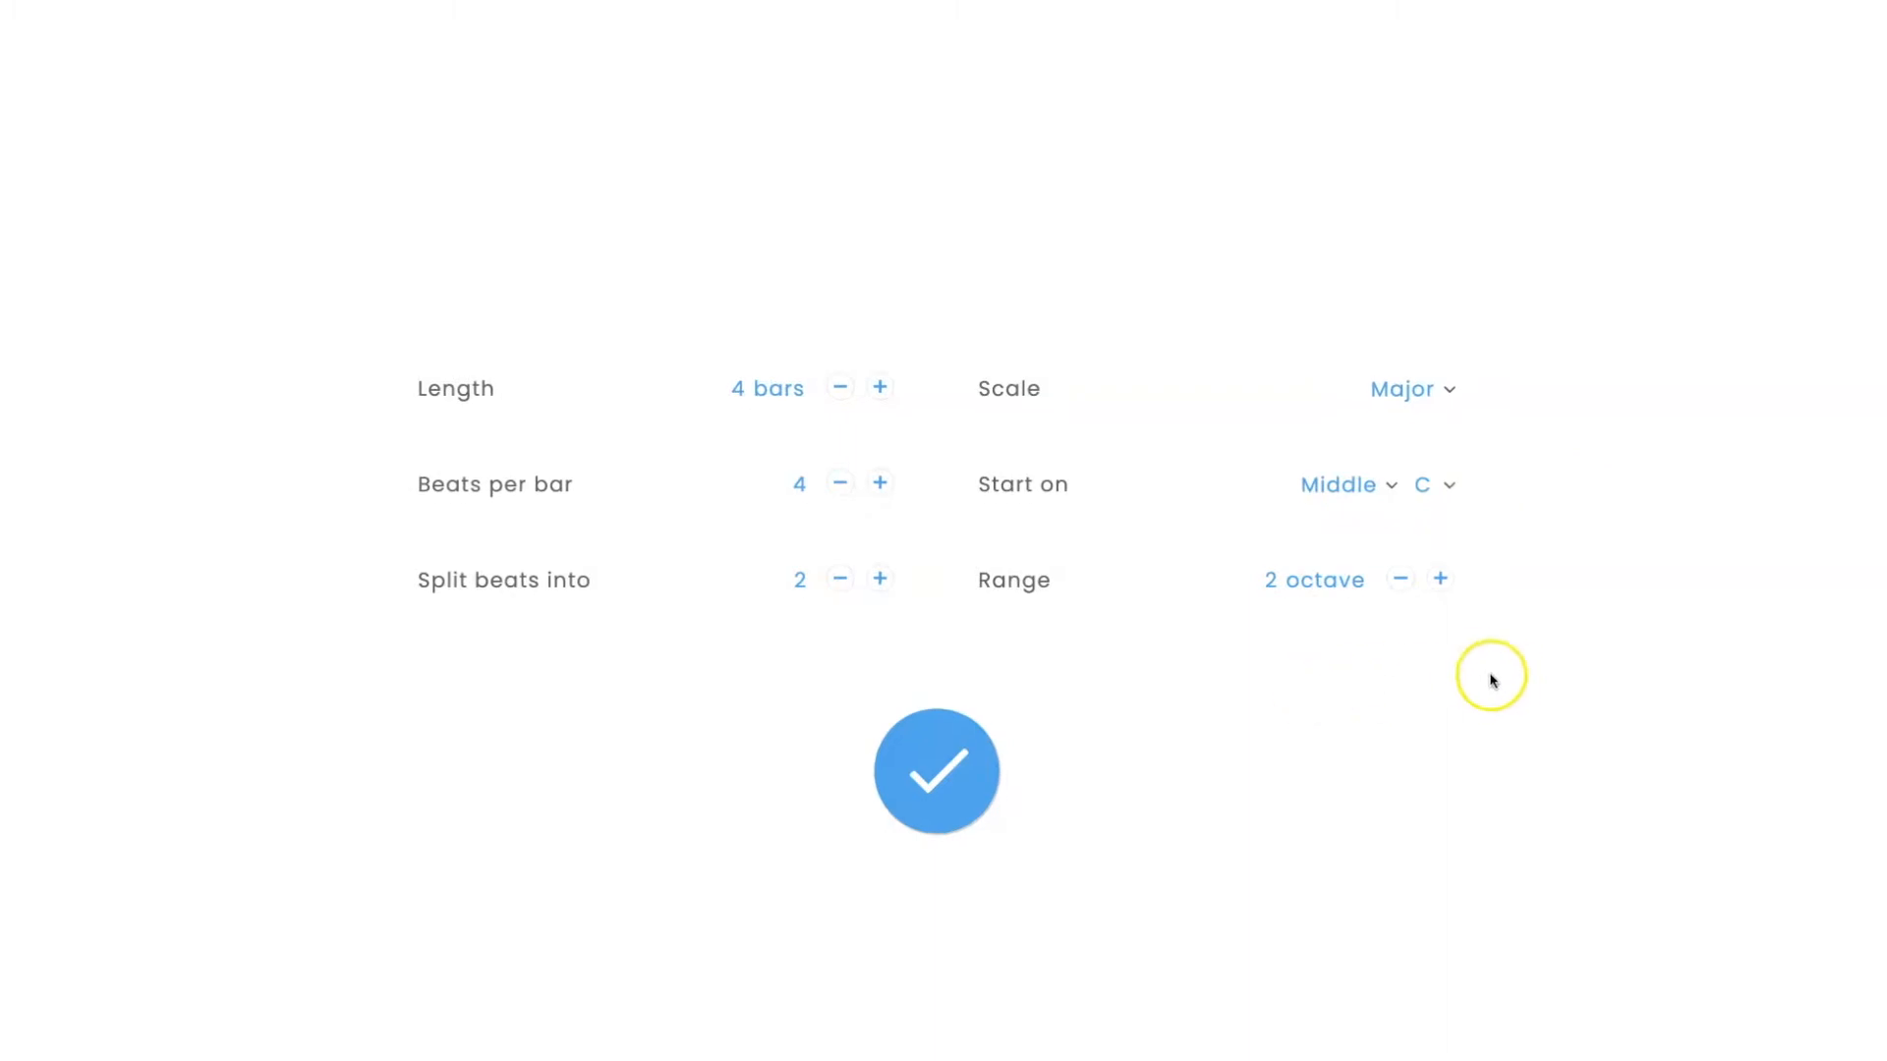
left_click(1437, 578)
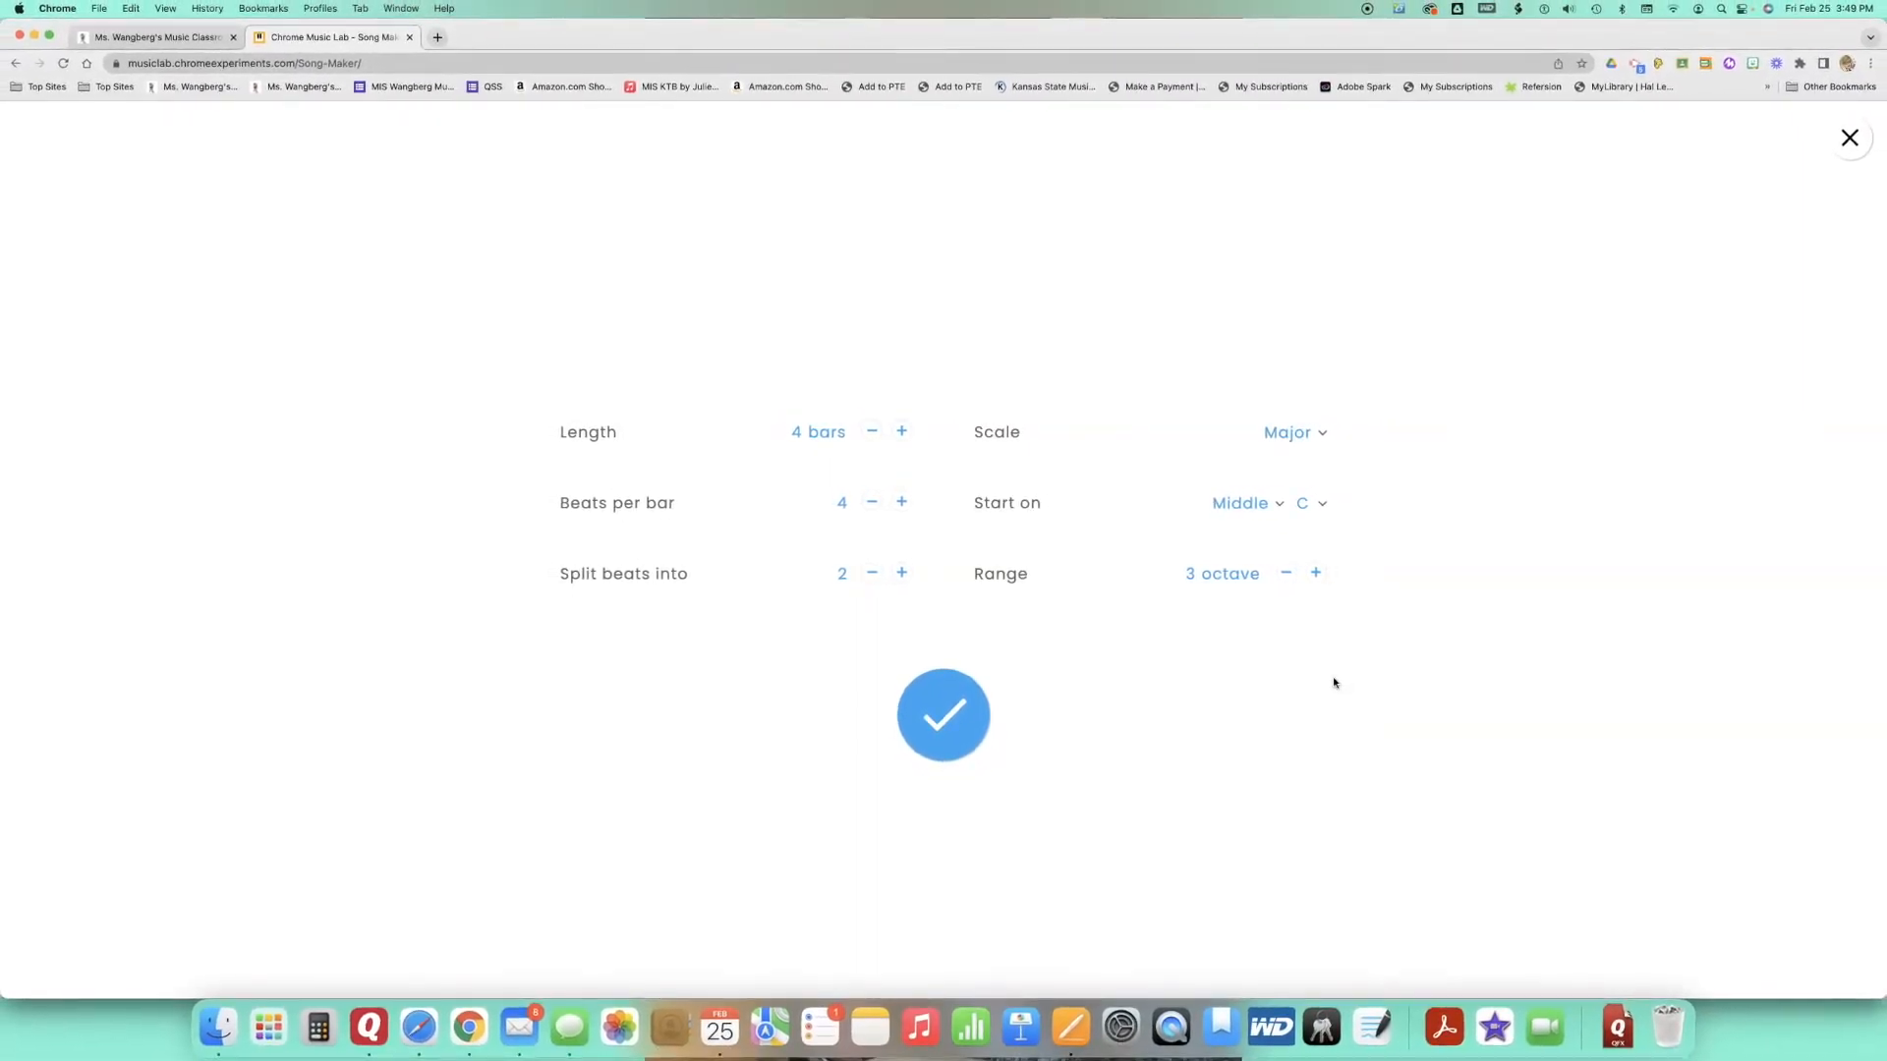
left_click(945, 714)
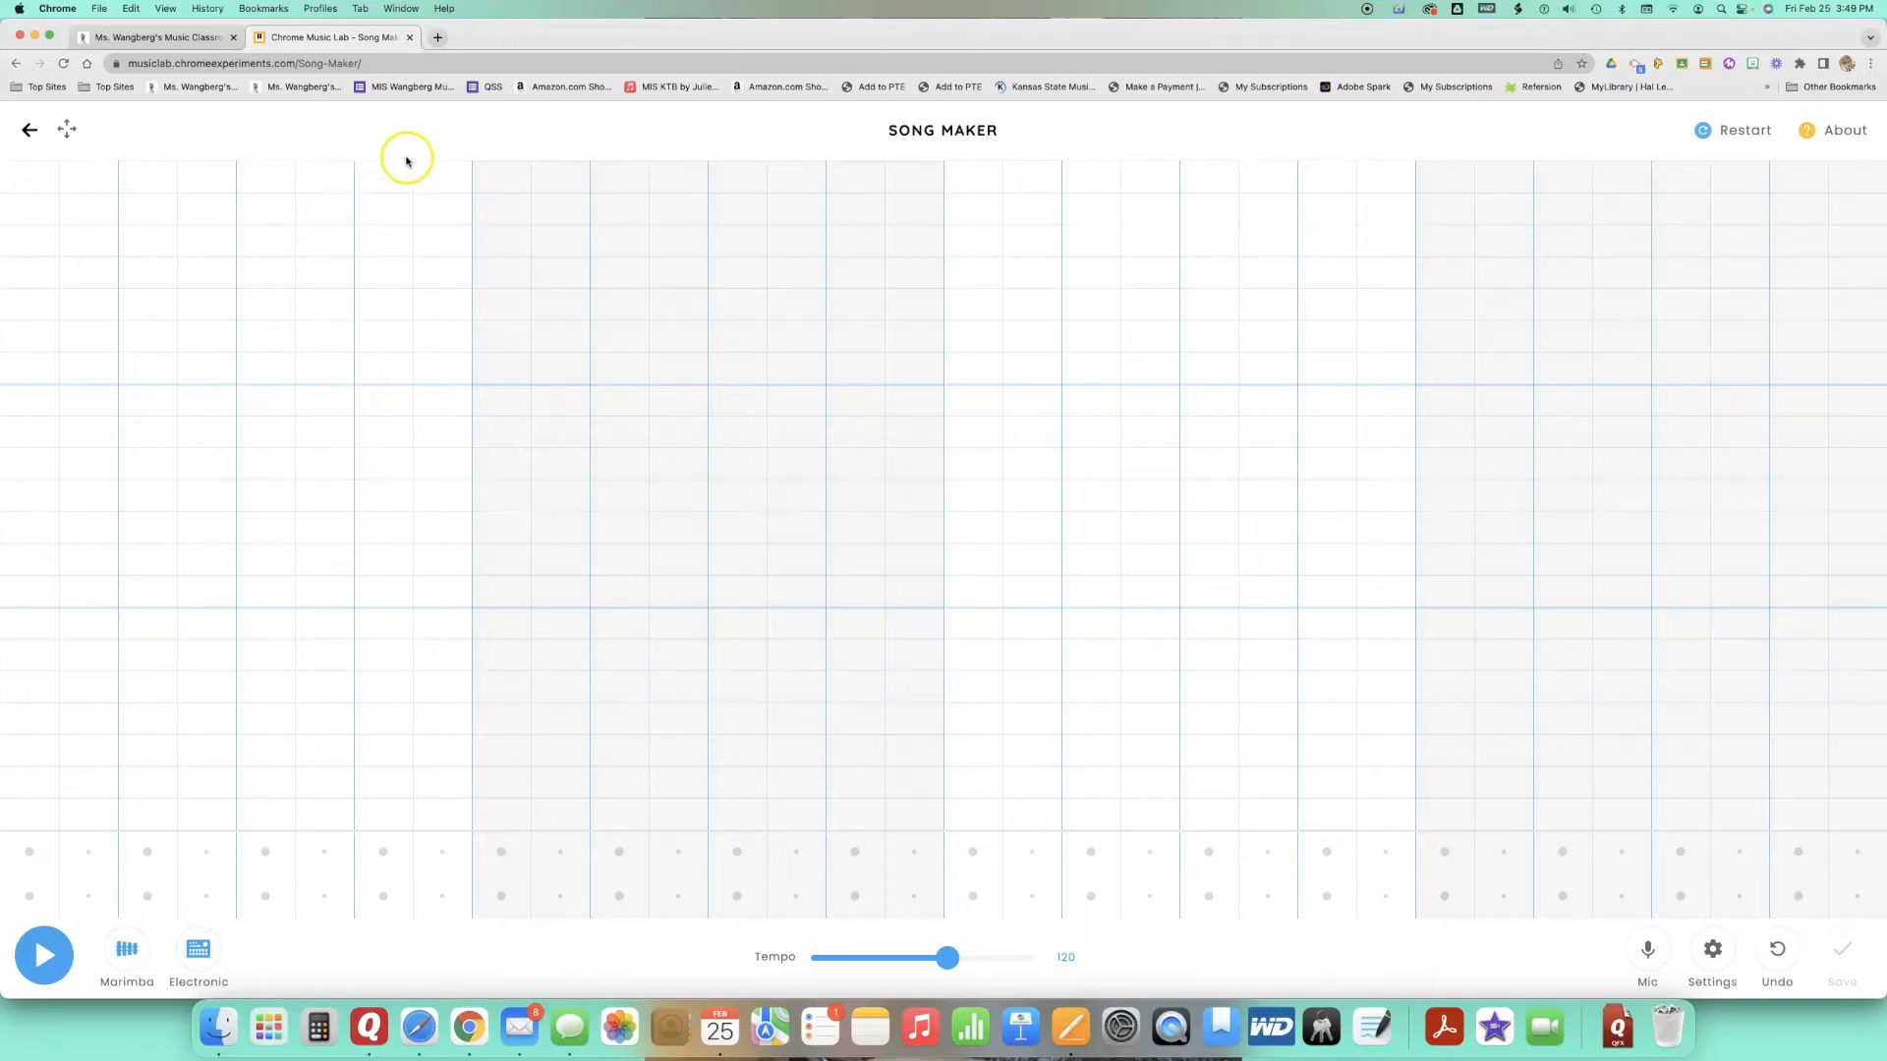
- Enter a broken C chord on beats 1 and 2 of bar 1: low C, followed by E and G together
left_click(428, 582)
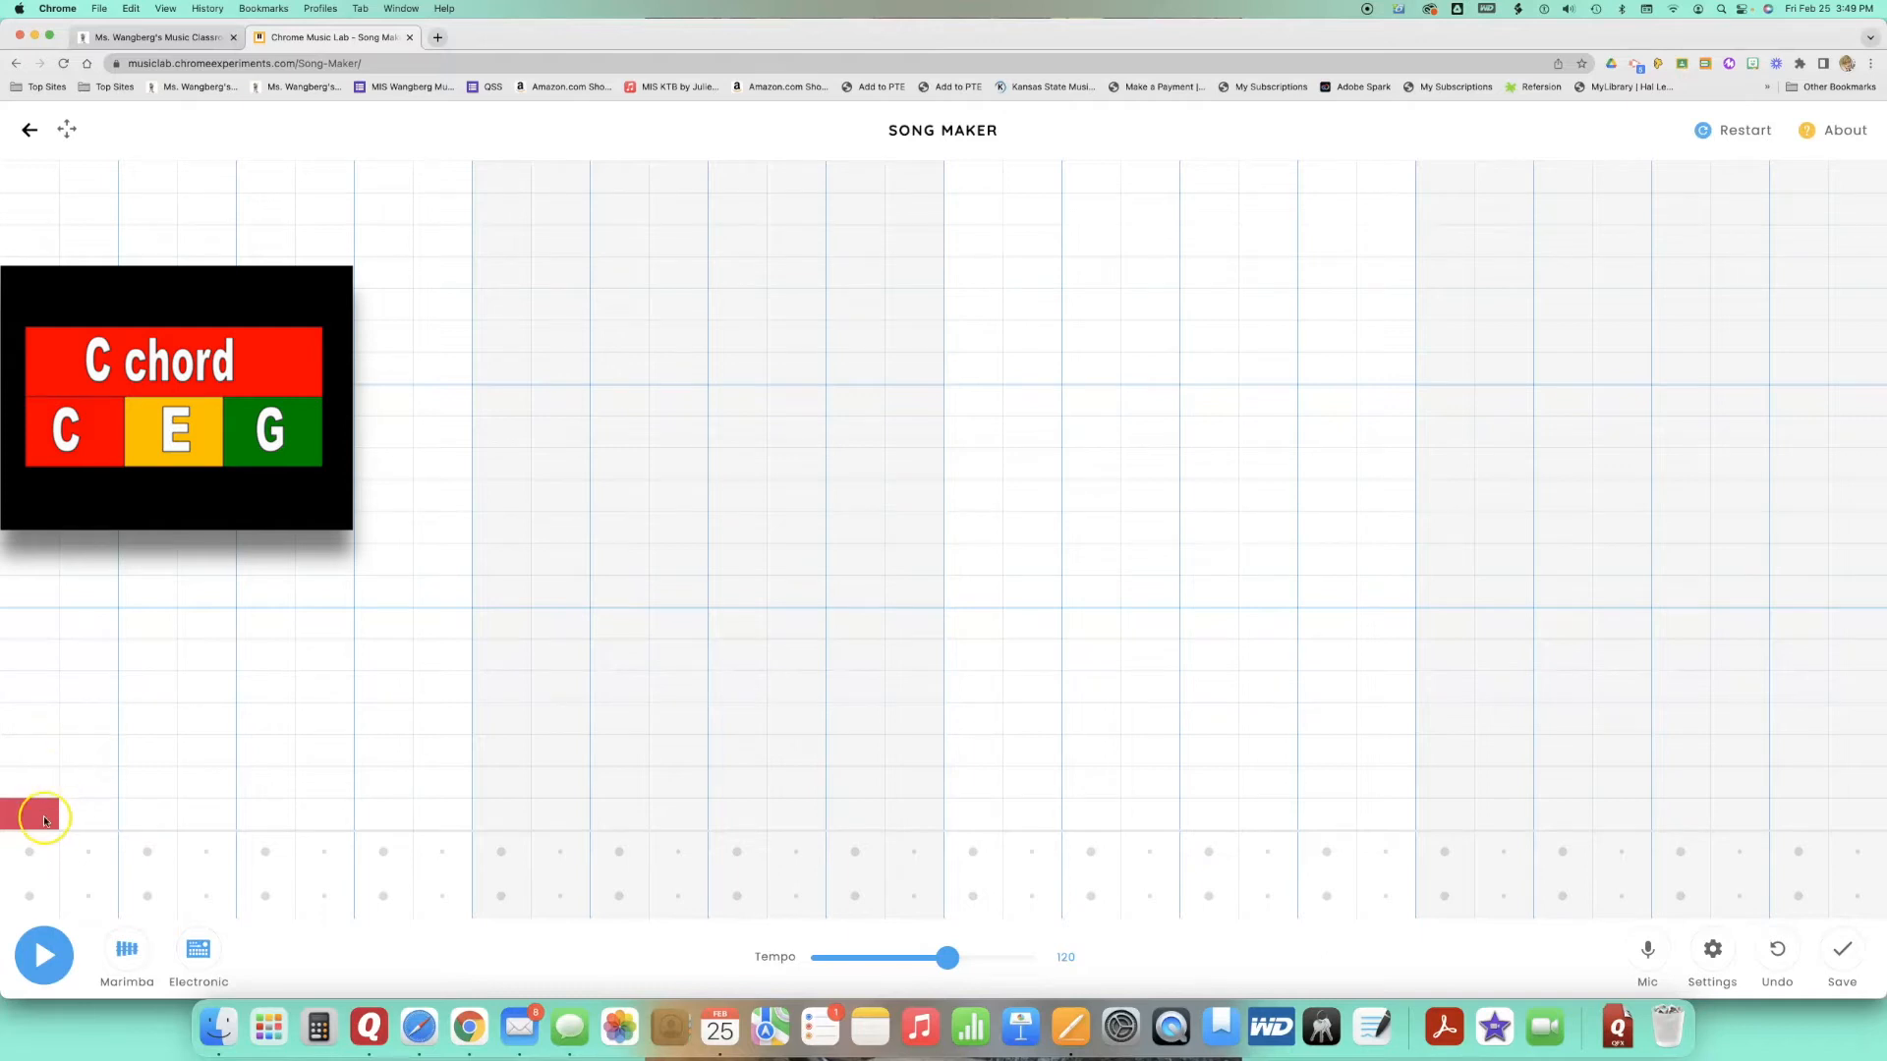
left_click(82, 757)
left_click(91, 688)
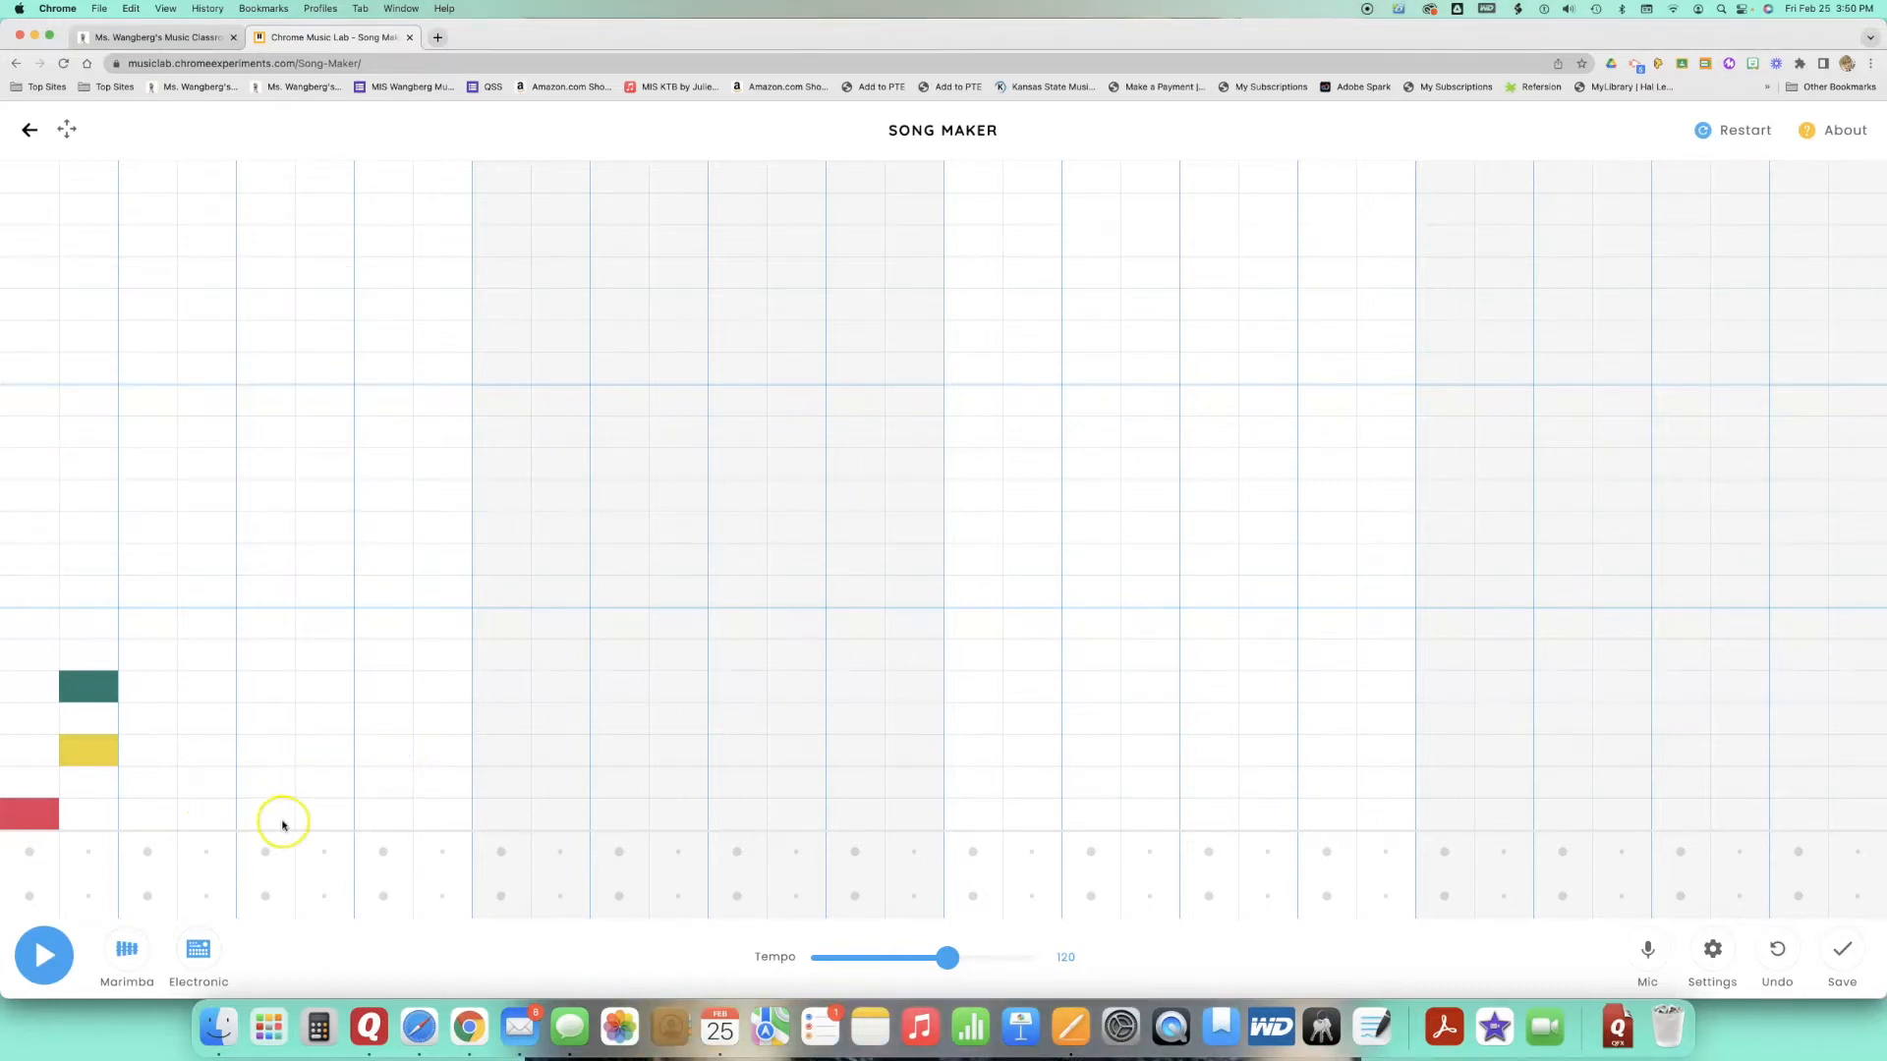
left_click(159, 816)
left_click(221, 758)
left_click(214, 687)
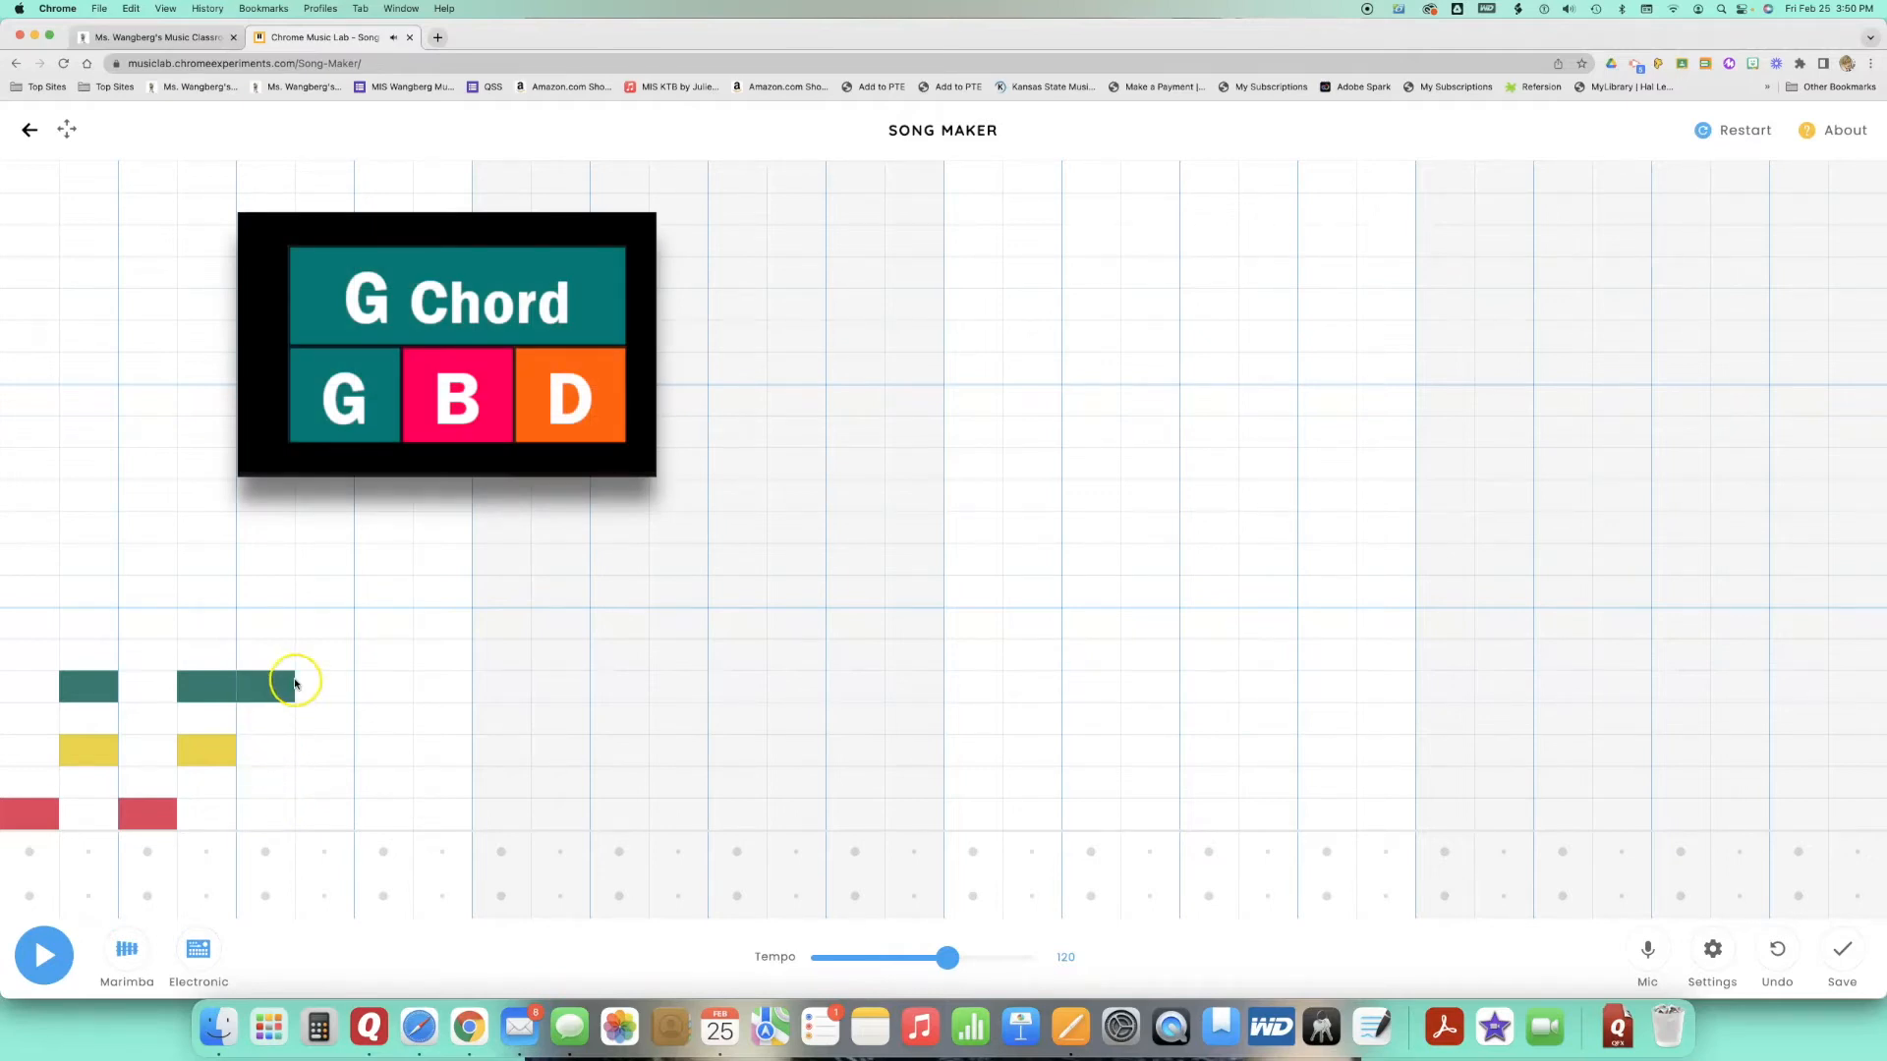
- Enter a broken G chord on beats 3 and 4 of bar 1: G, followed by B and D together
left_click(312, 627)
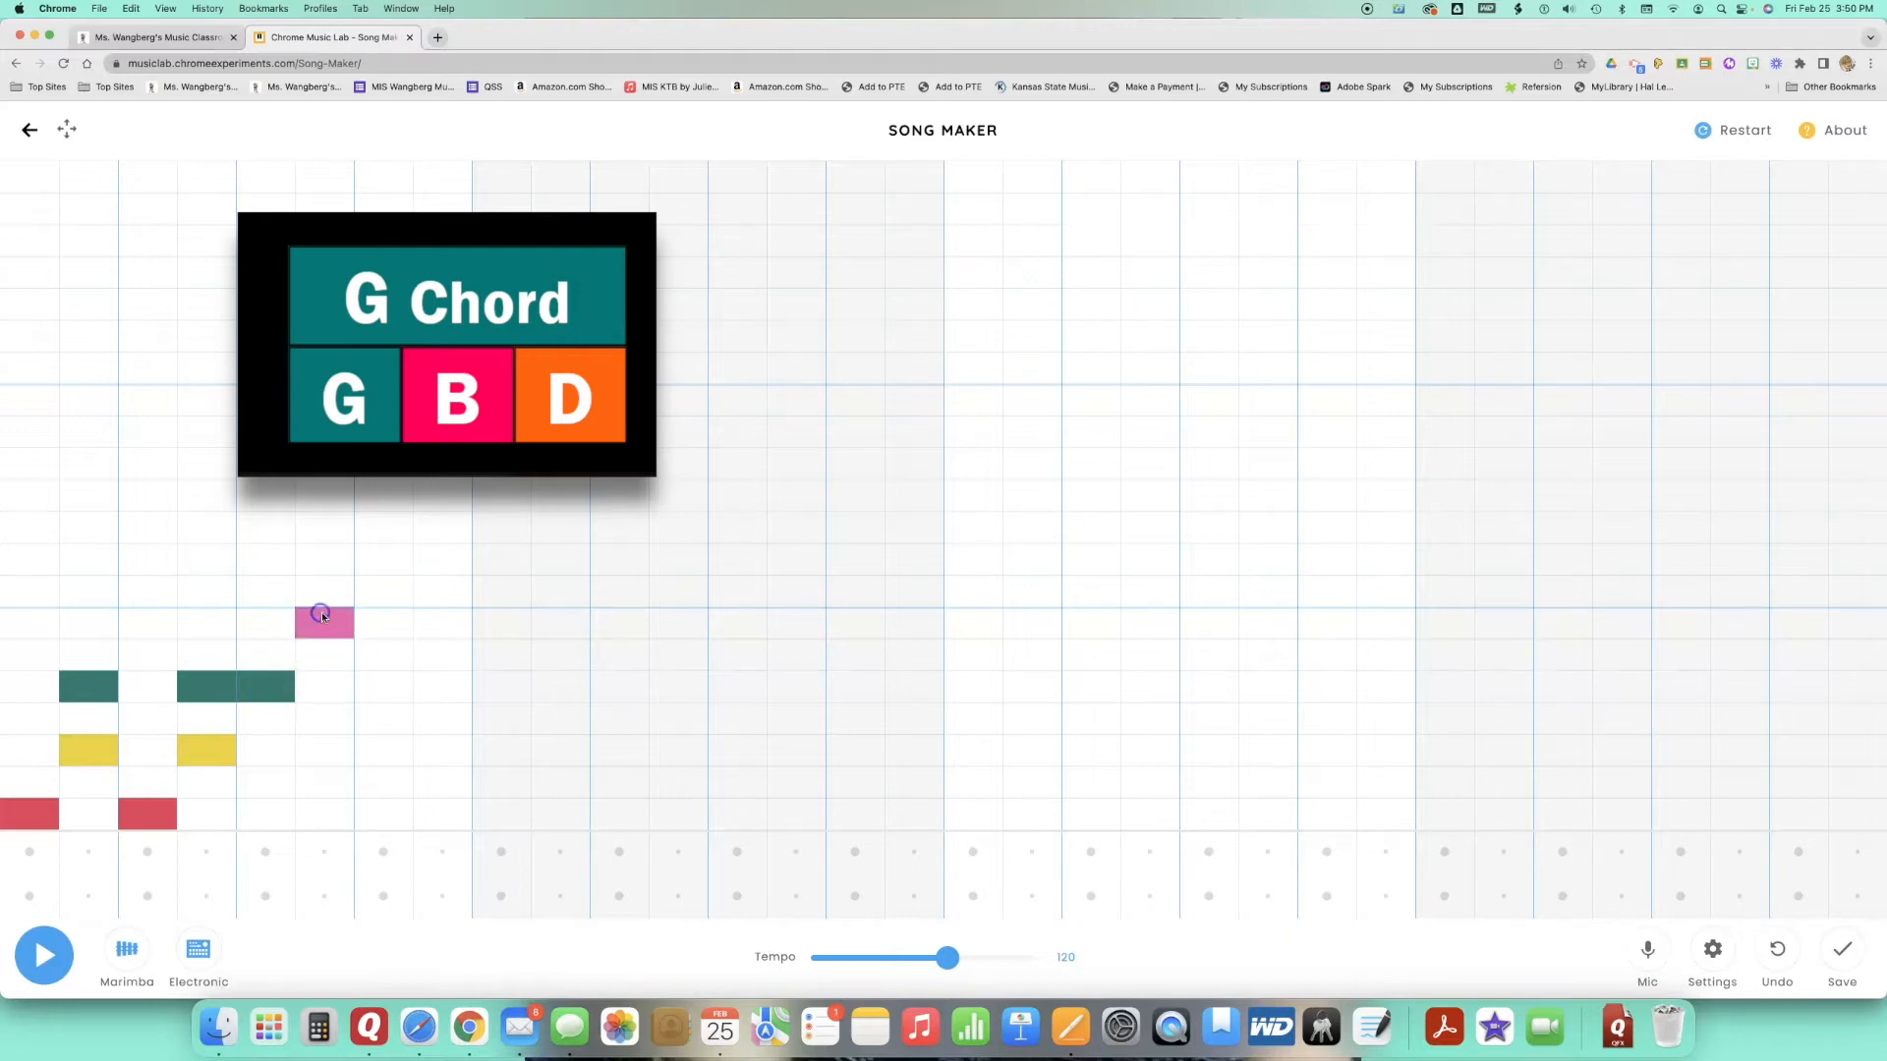
left_click(329, 559)
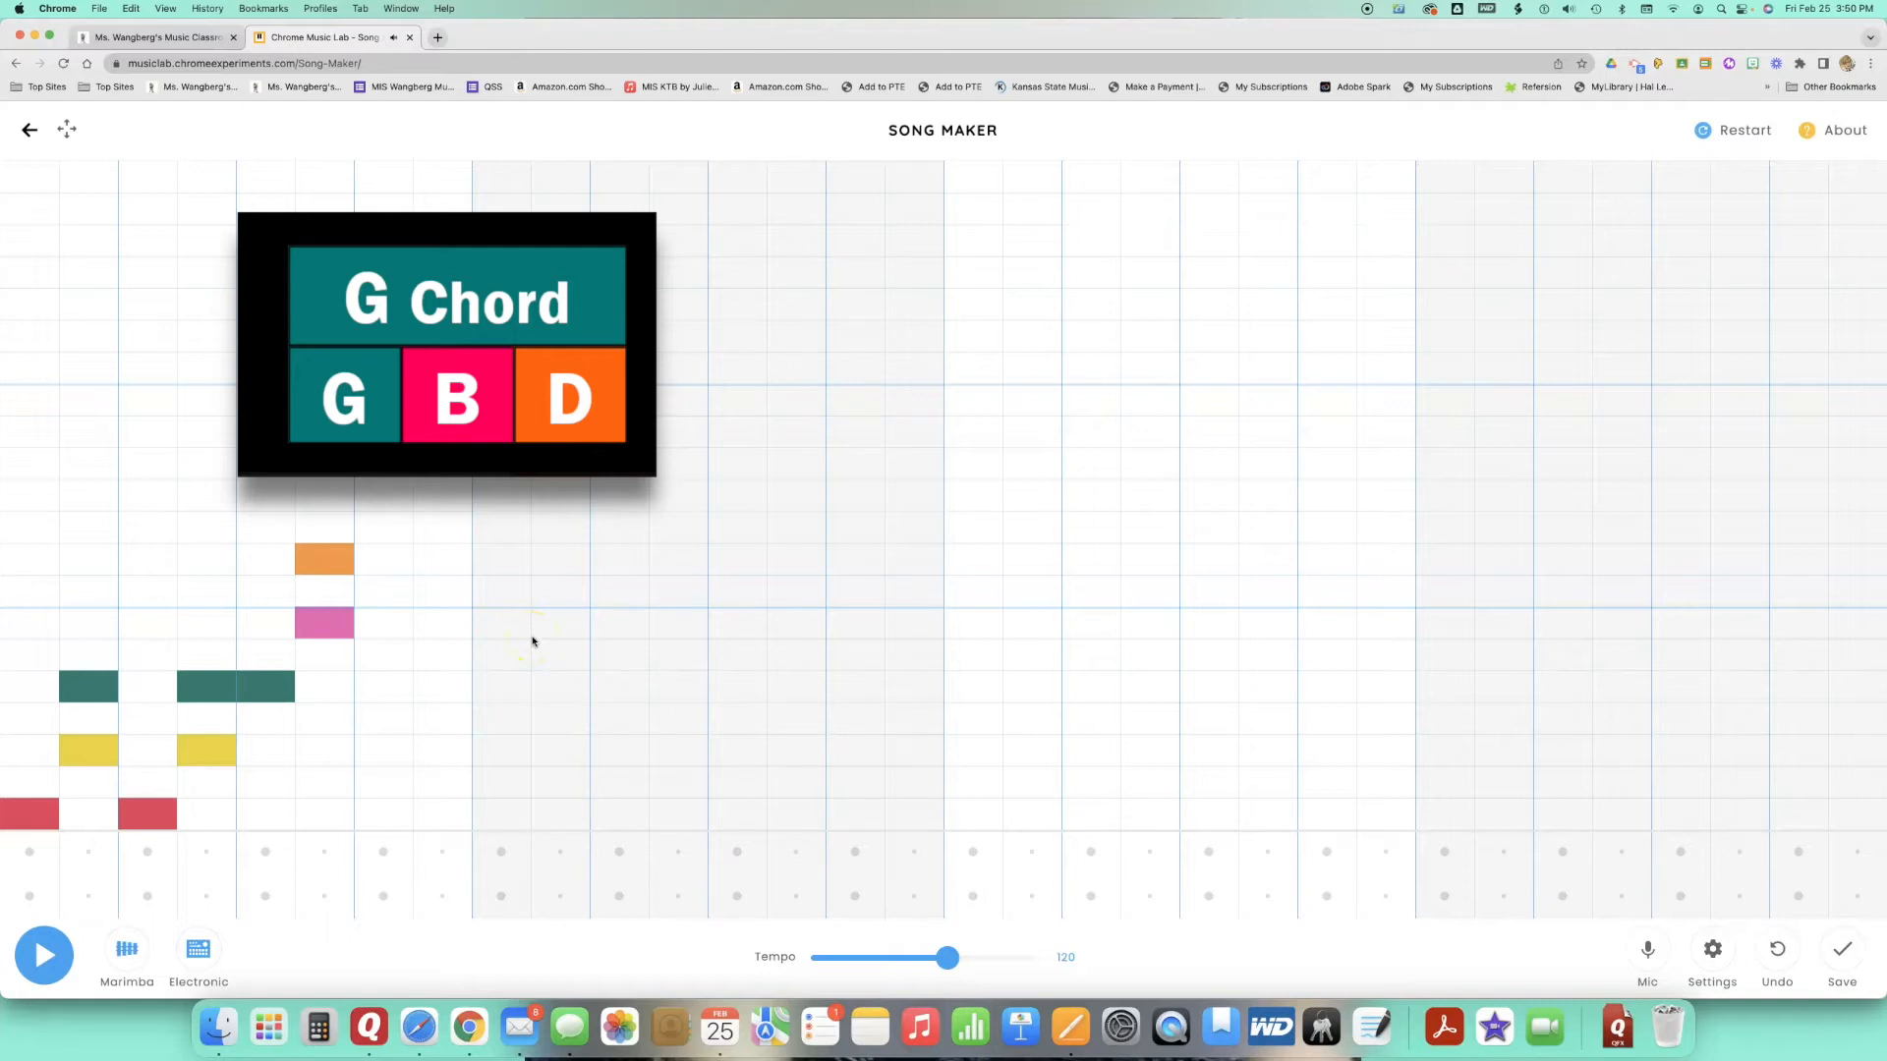
left_click(271, 687)
left_click(396, 684)
left_click(441, 658)
left_click(441, 656)
left_click(442, 623)
left_click(442, 560)
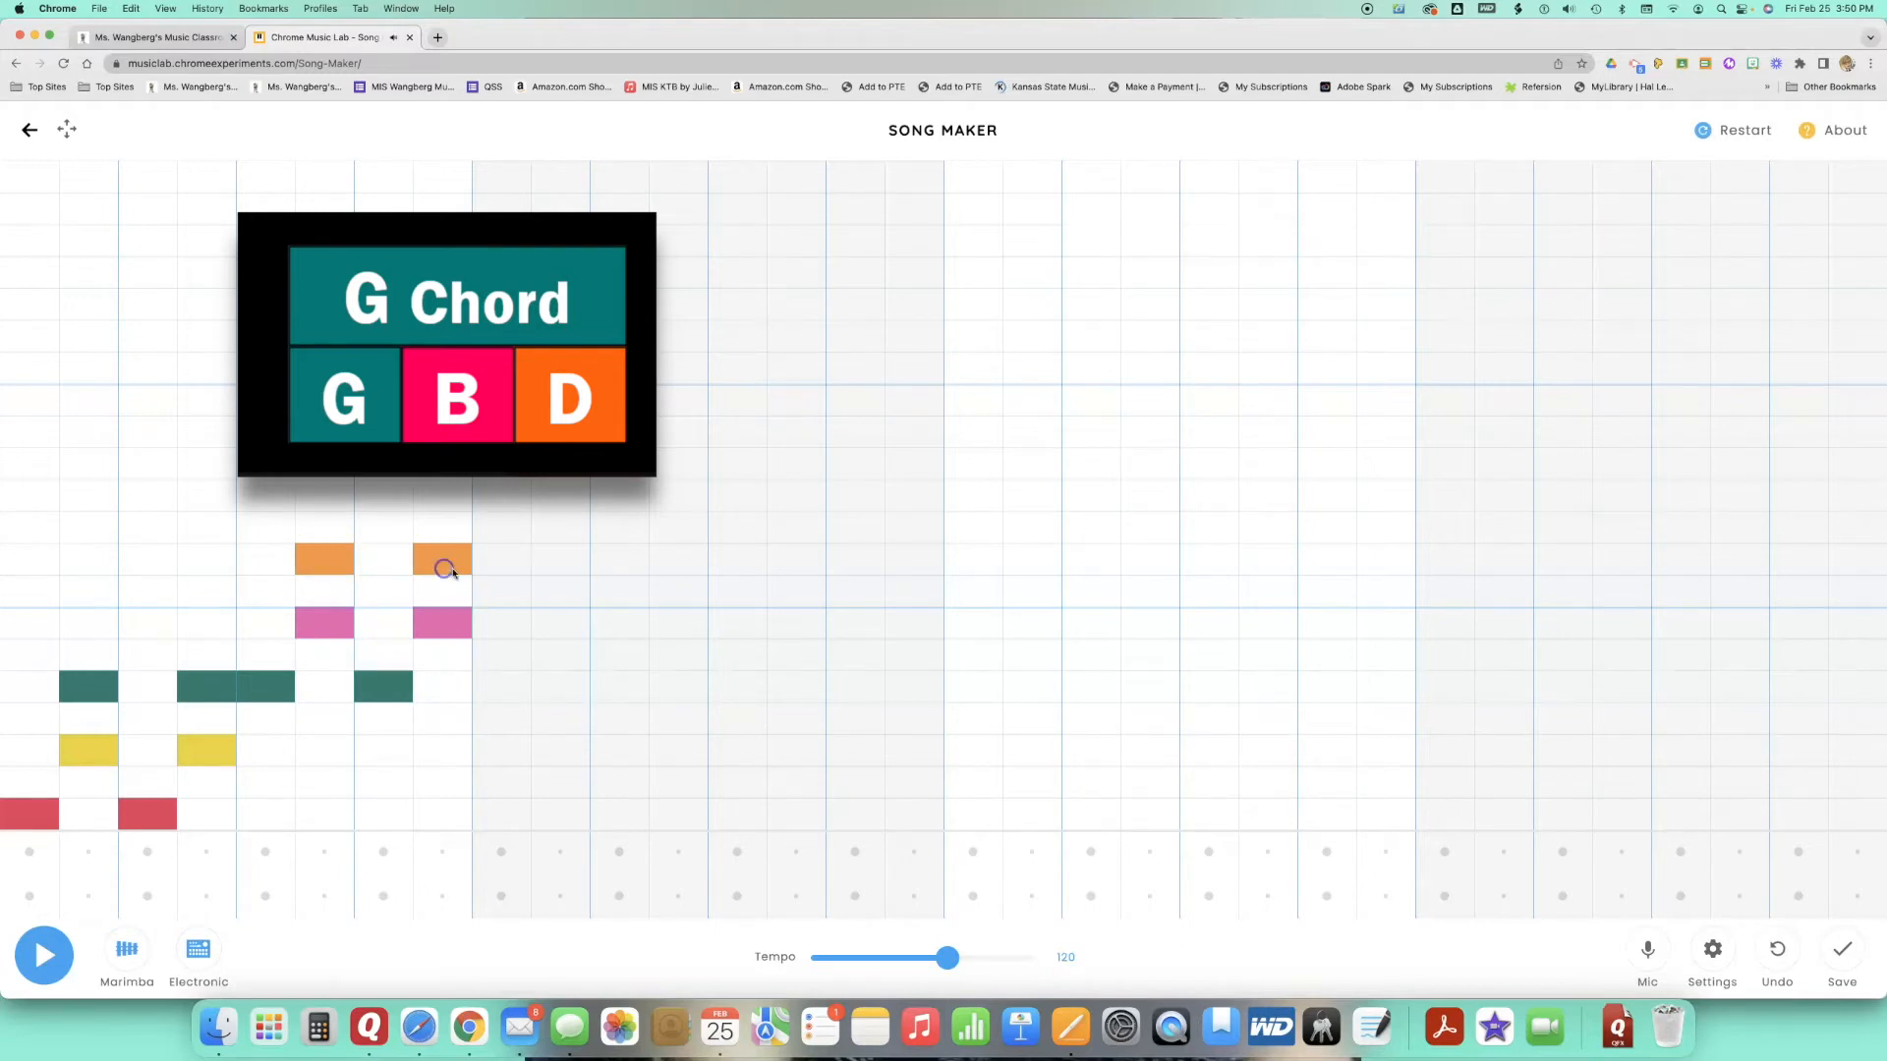
- Repeat the broken C chord (C, then E and G together) on beats 1 and 2 of bar 2
left_click(521, 821)
left_click(558, 758)
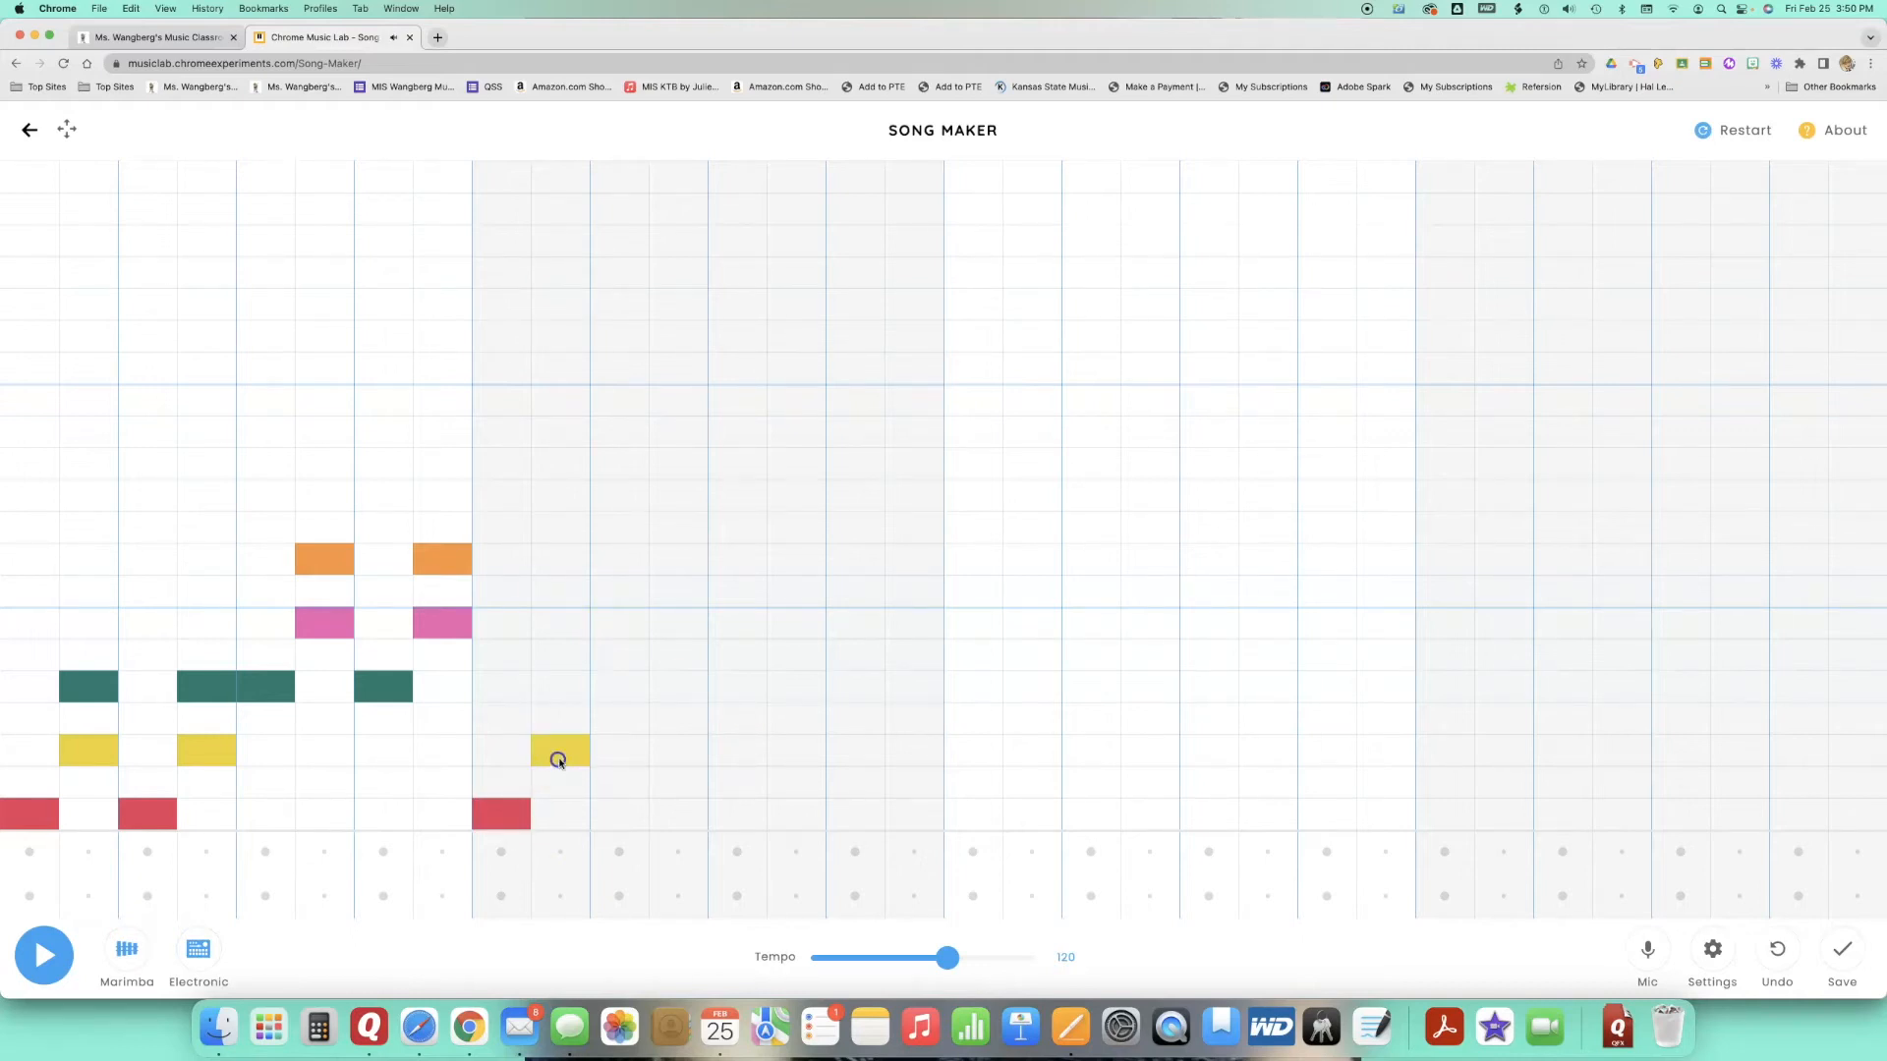
left_click(552, 685)
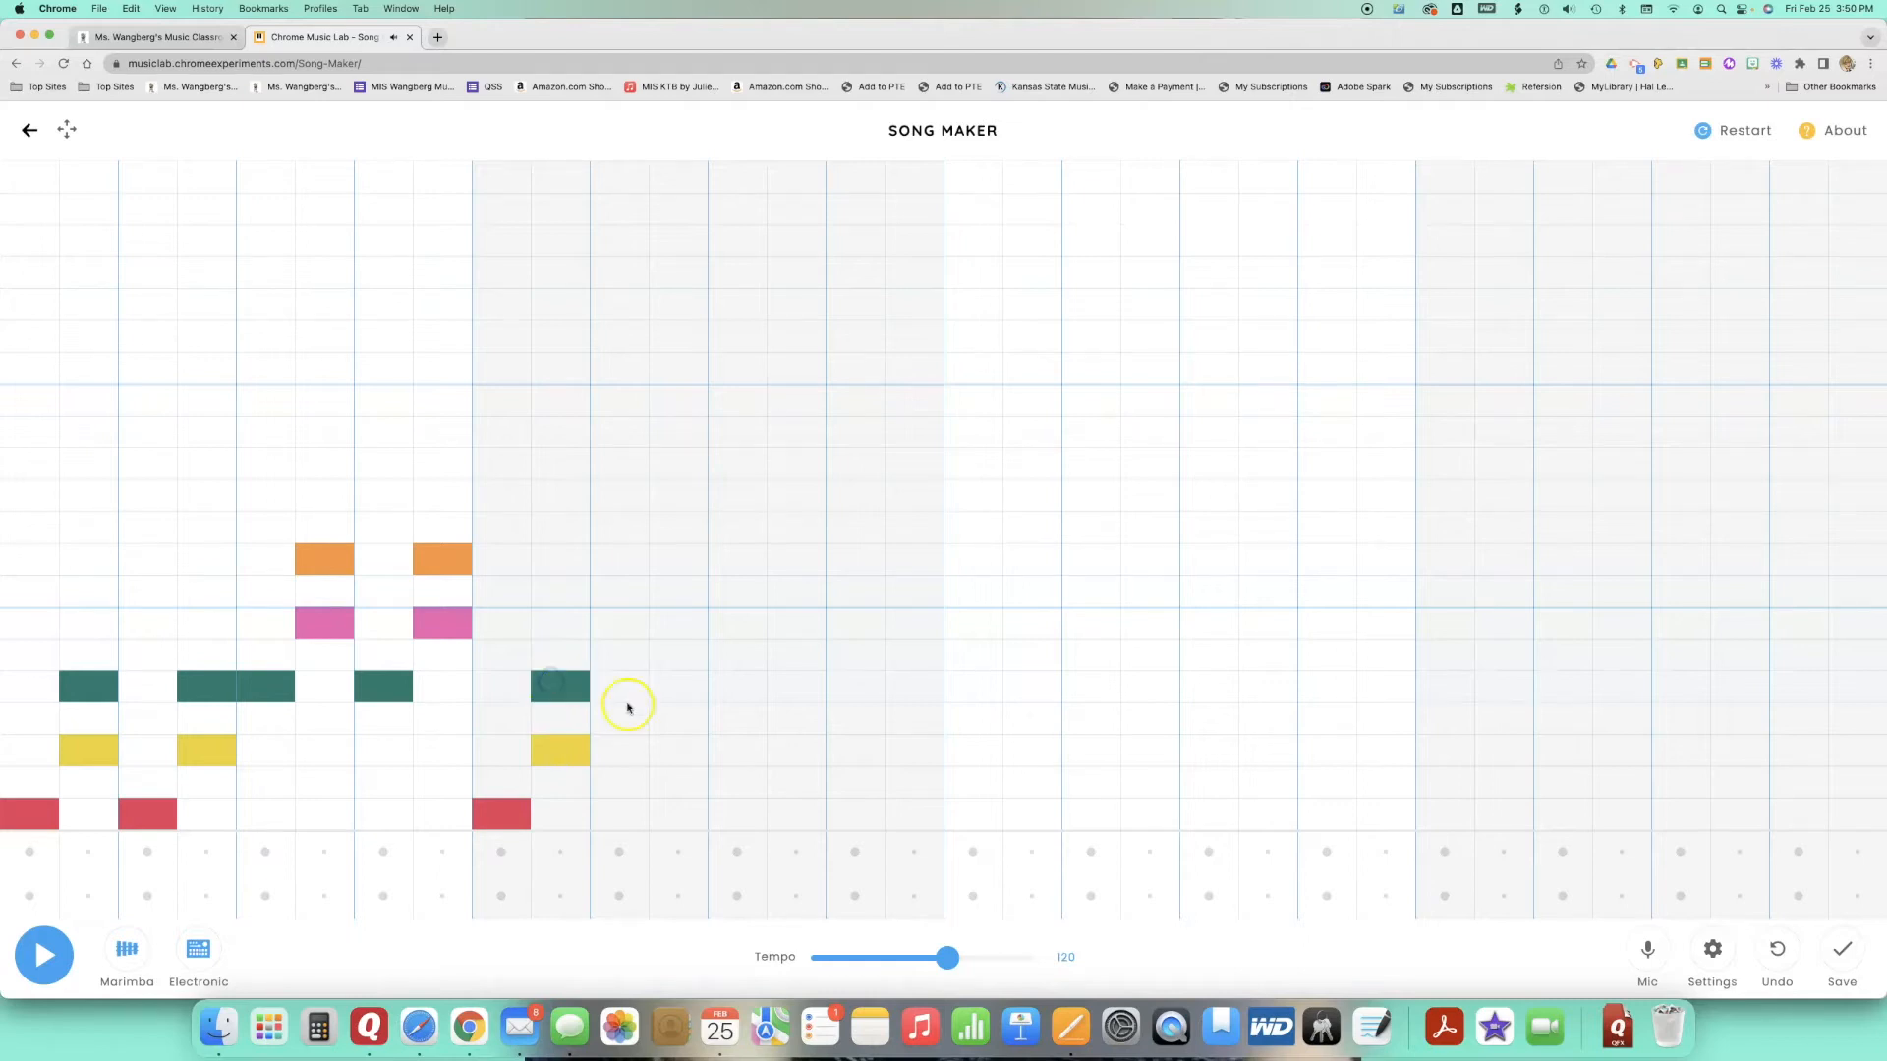
left_click(607, 817)
left_click(676, 745)
left_click(687, 685)
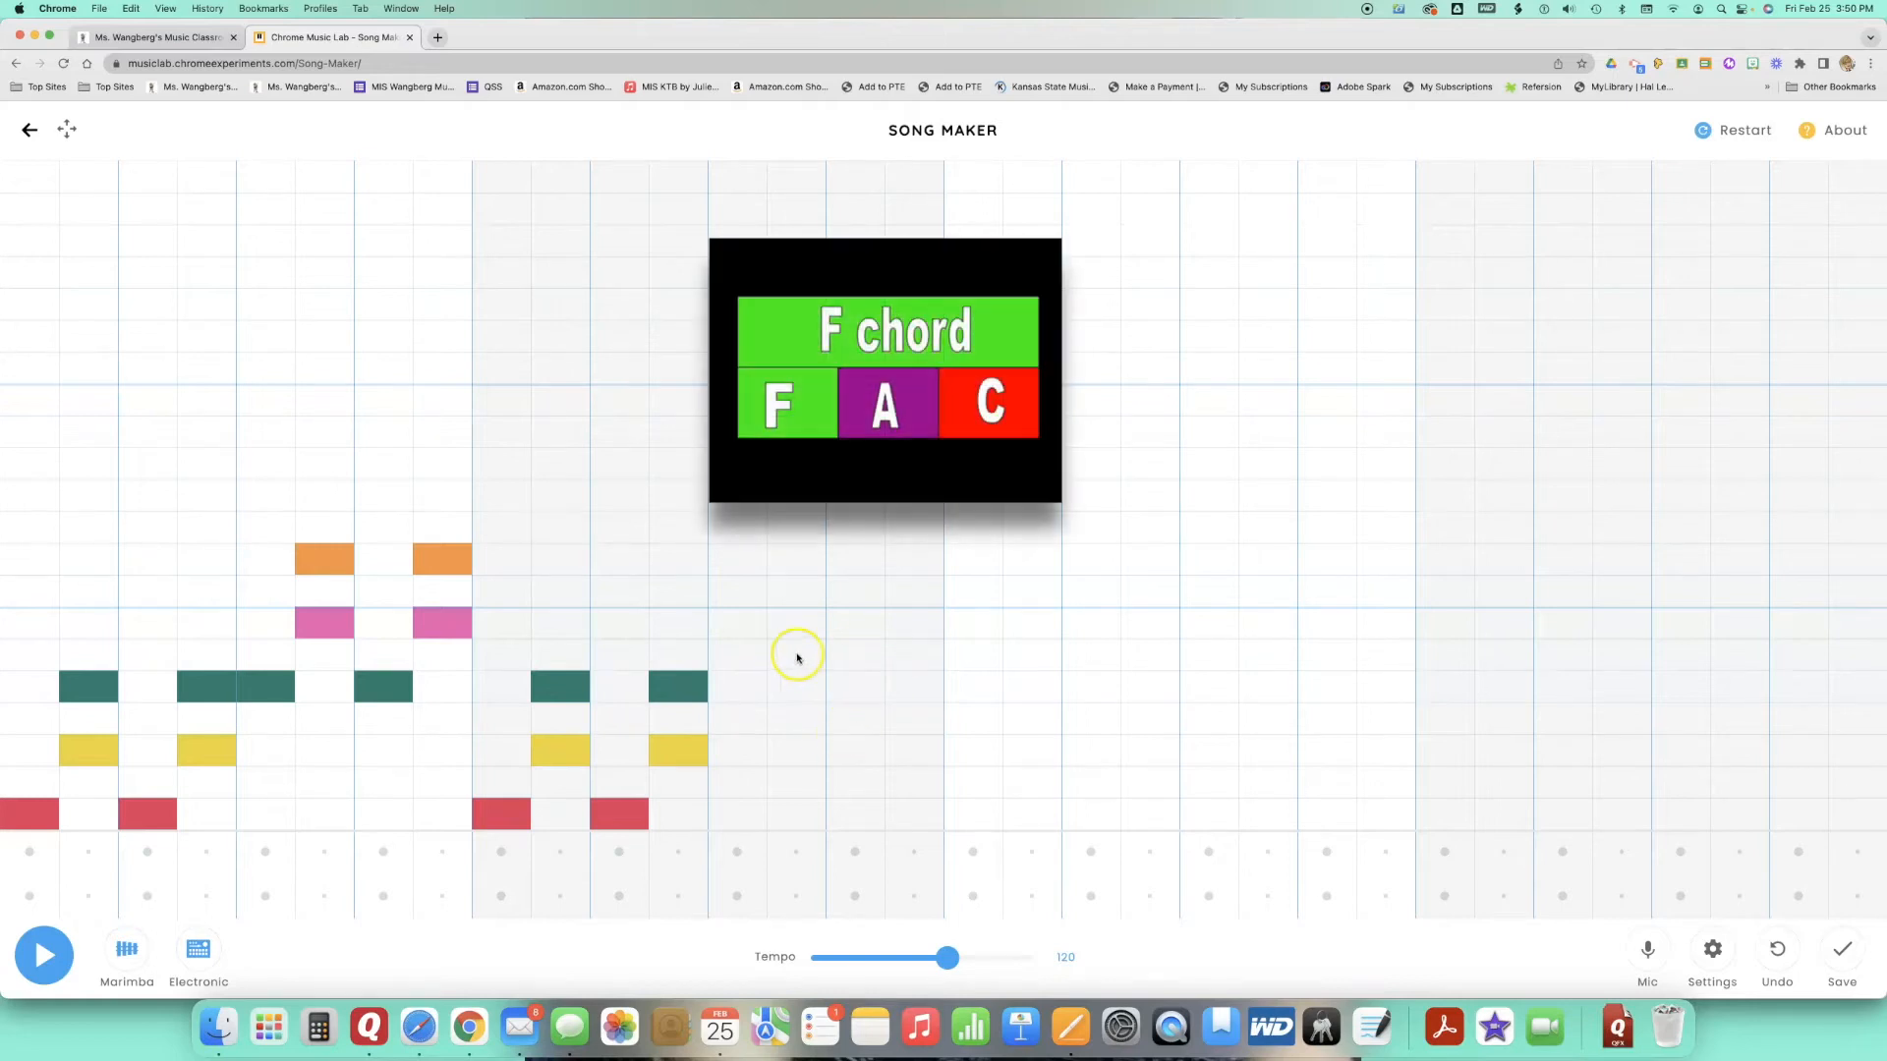
- Enter a broken F chord (F, then A and C together) on beats 3 and 4 of bar 2, and play the song back
left_click(802, 724)
left_click(749, 718)
left_click(802, 718)
left_click(794, 659)
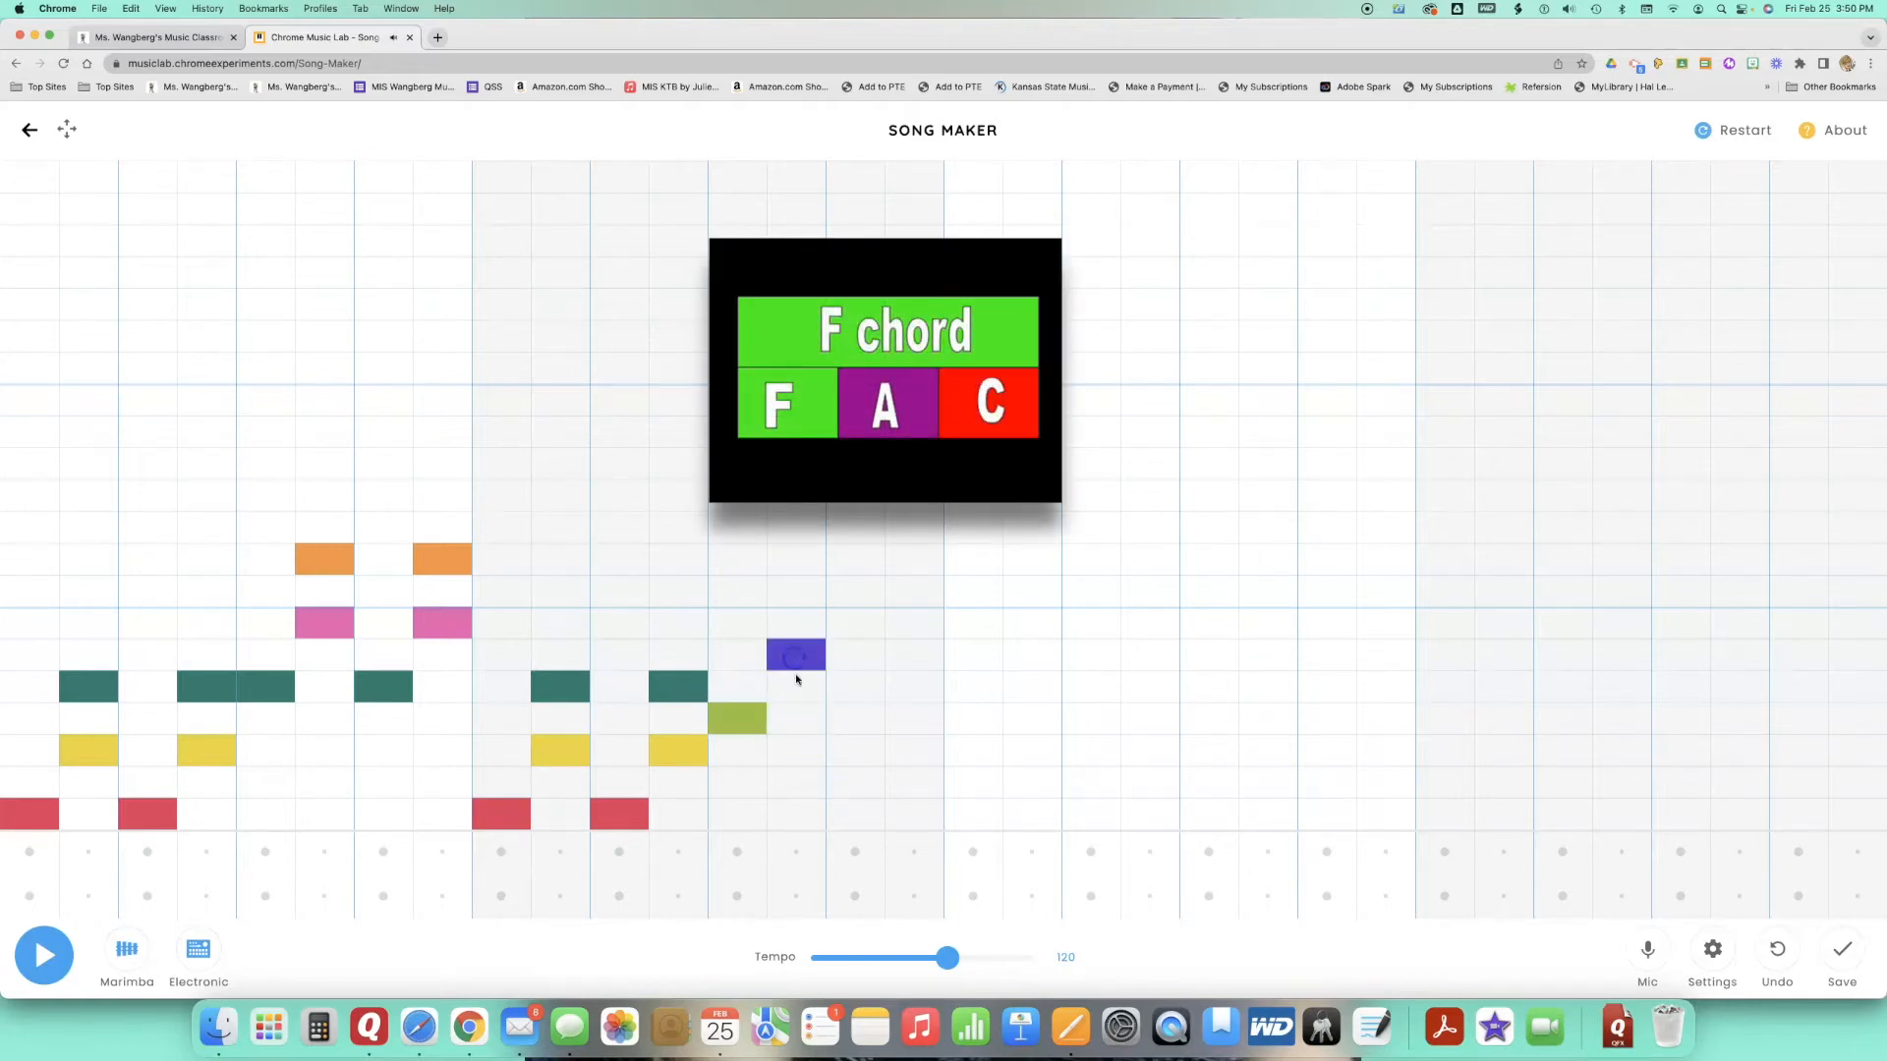
left_click(792, 599)
left_click(862, 723)
left_click(912, 656)
left_click(914, 587)
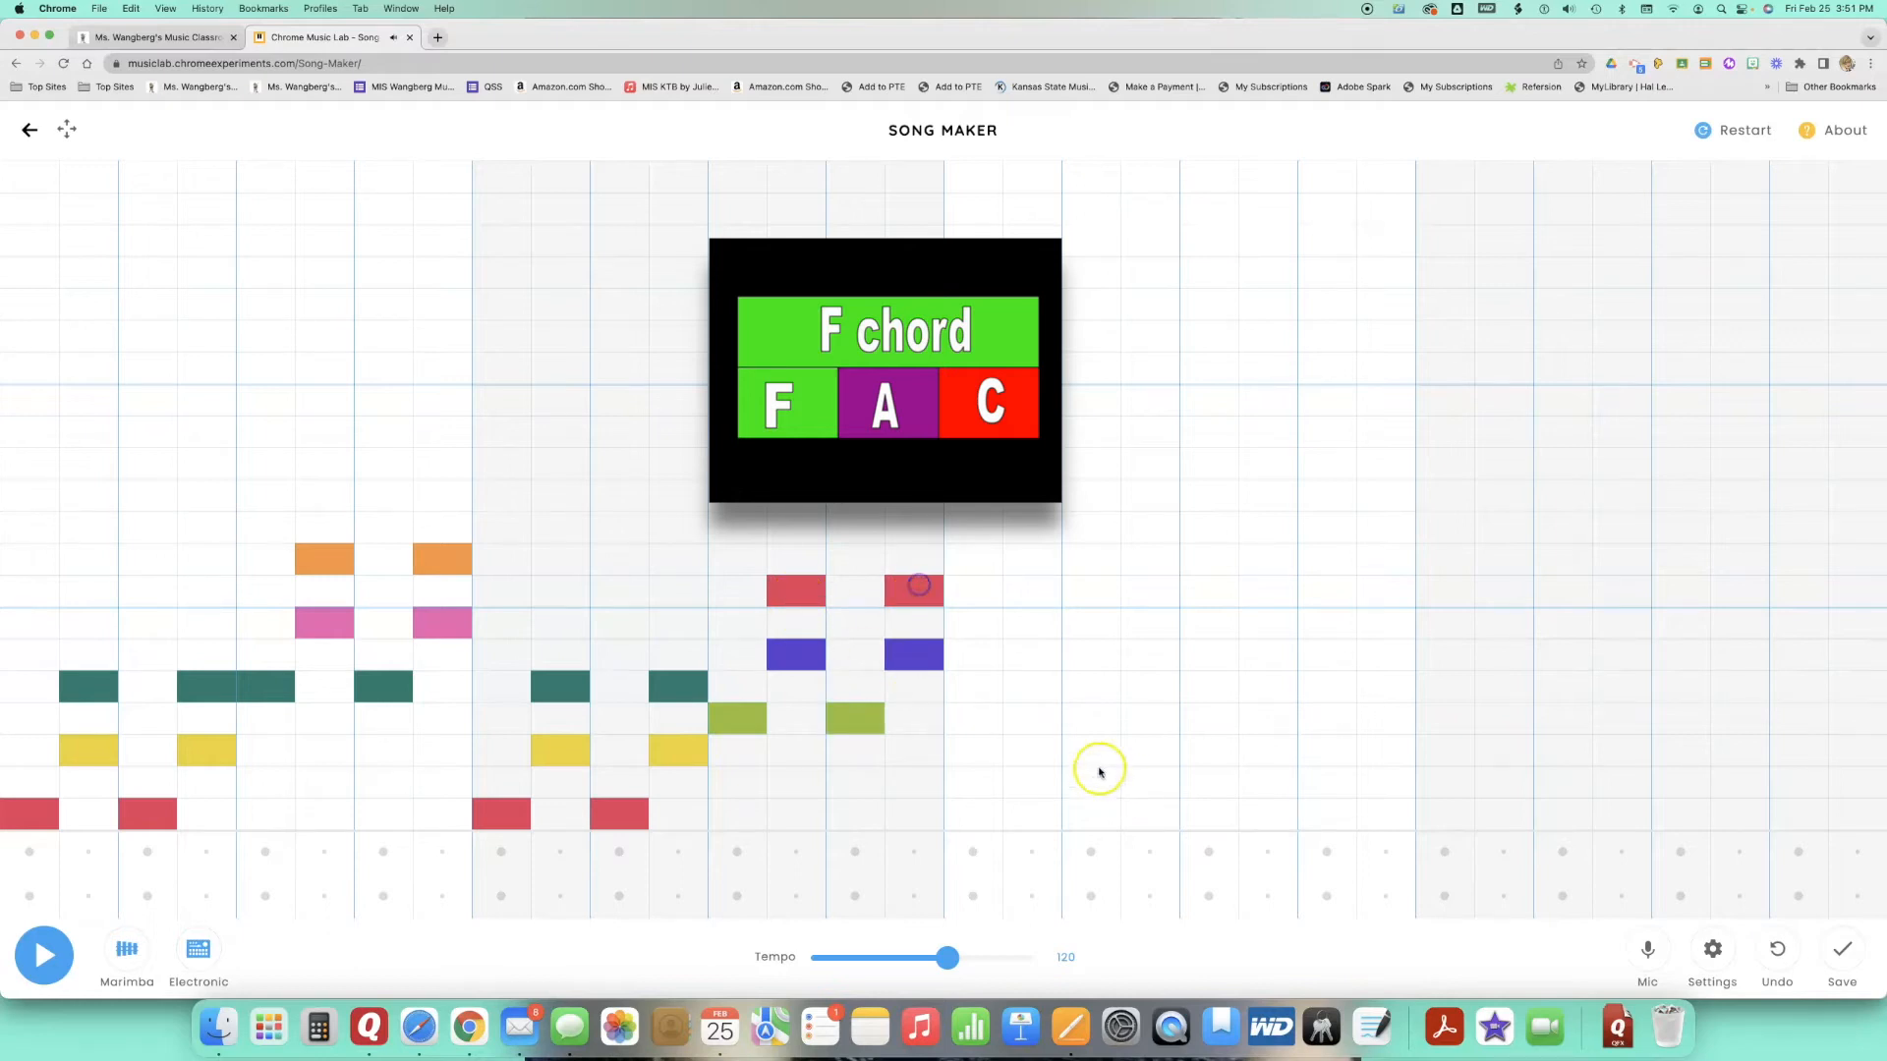
left_click(51, 939)
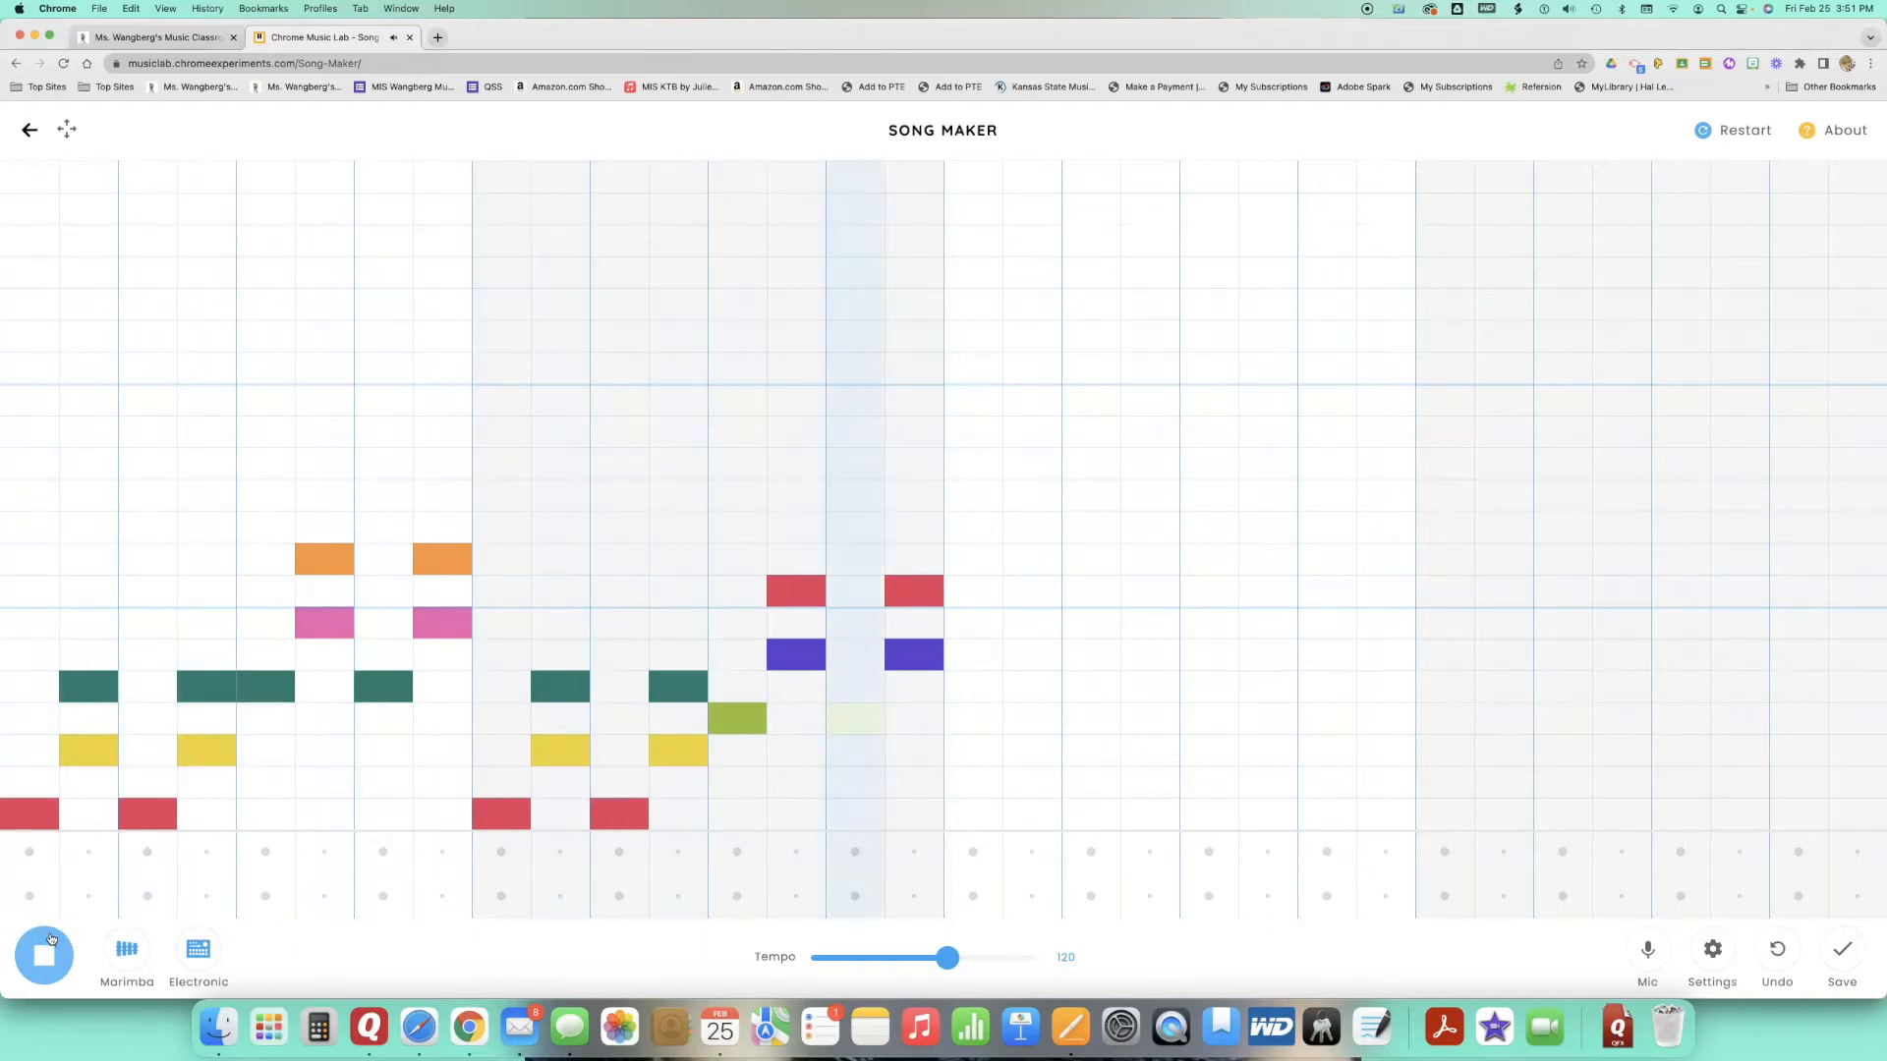
left_click(53, 933)
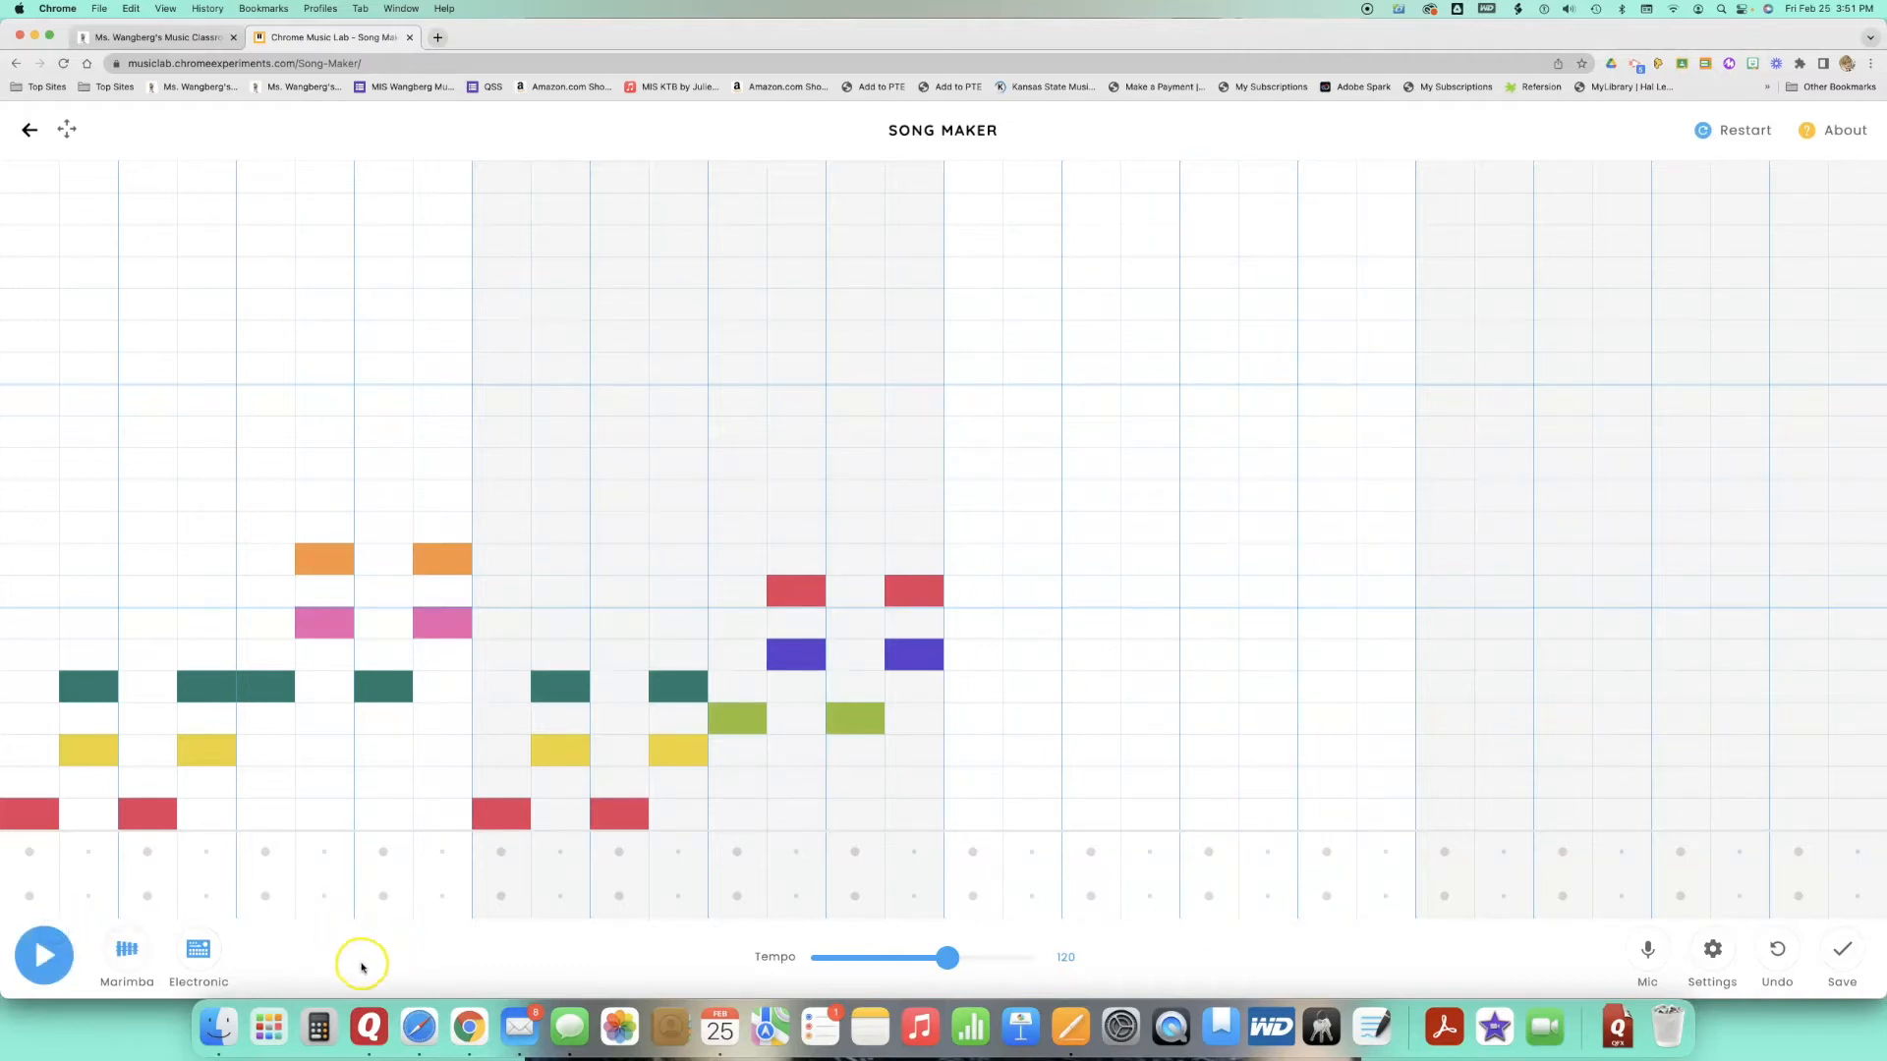
- Move both E notes of the C chord in bar 1 up one octave
left_click(85, 759)
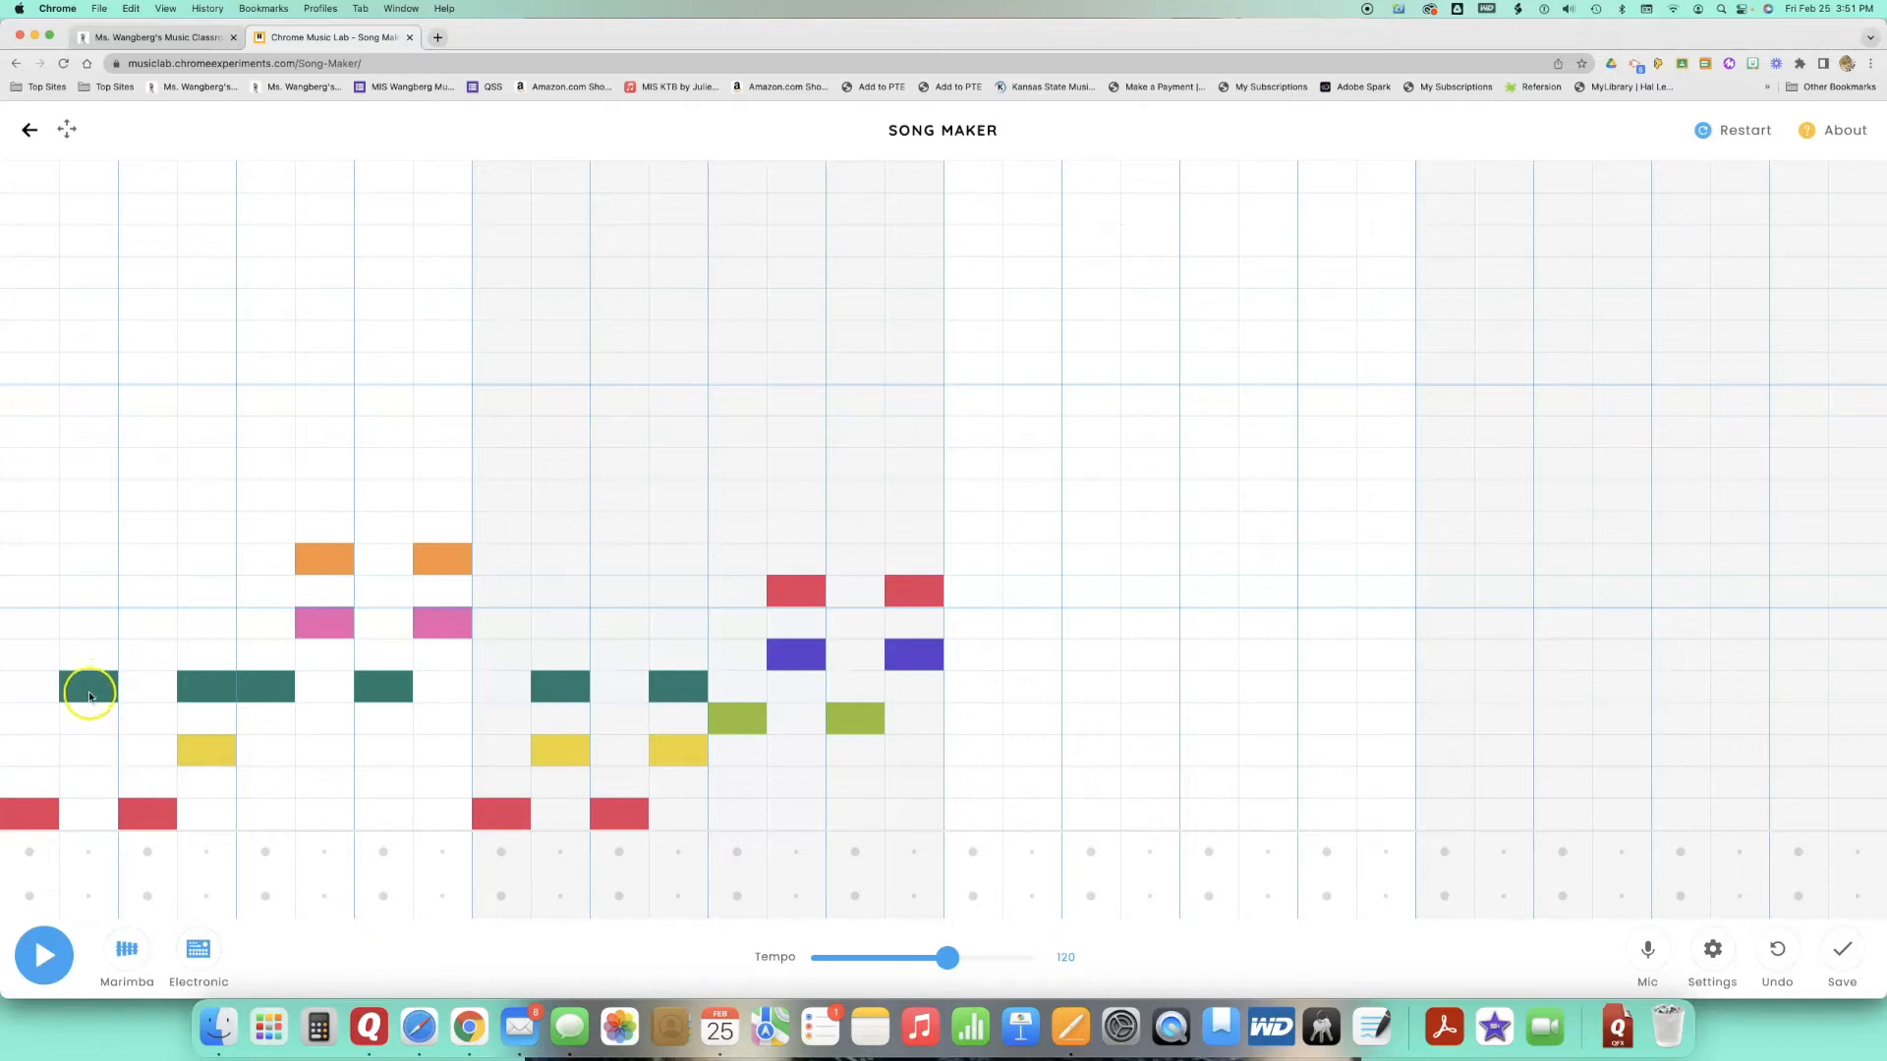
left_click(101, 528)
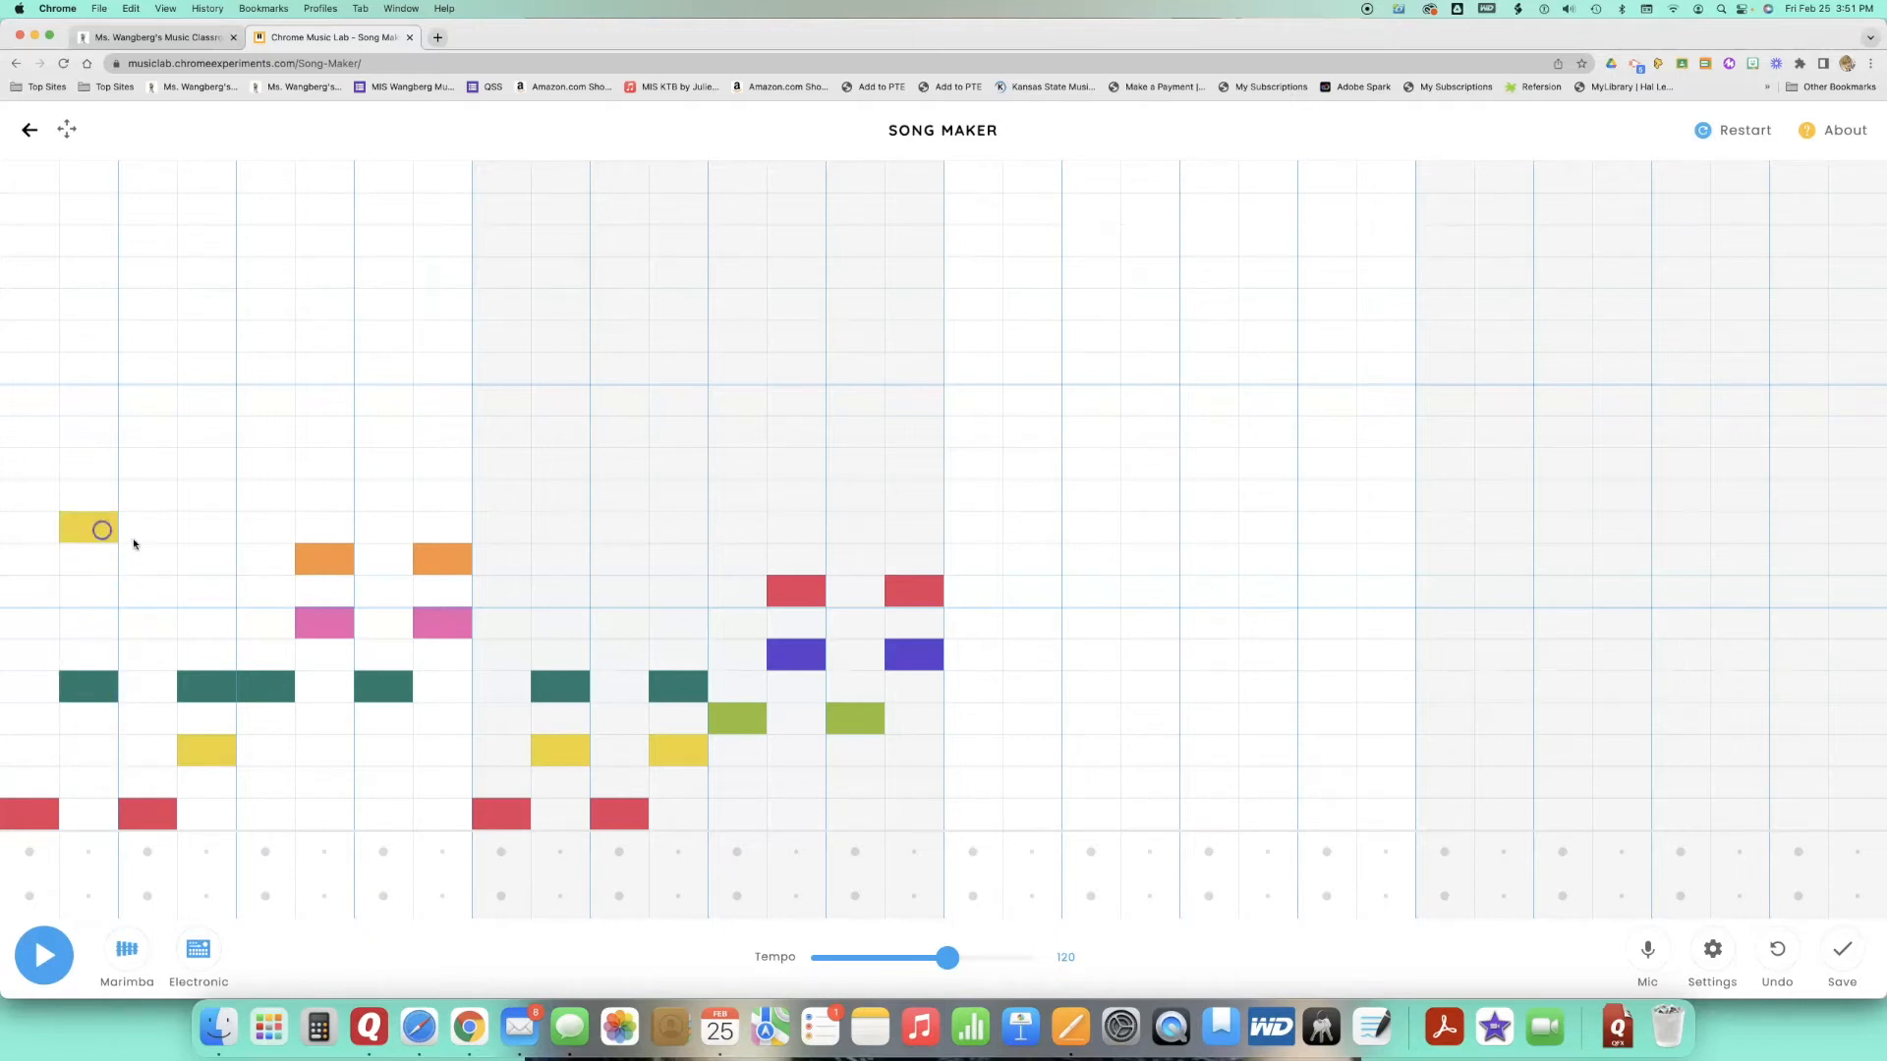
left_click(195, 749)
left_click(198, 527)
- Move both B notes of the G chord in bar 1 up one octave
left_click(336, 619)
left_click(328, 433)
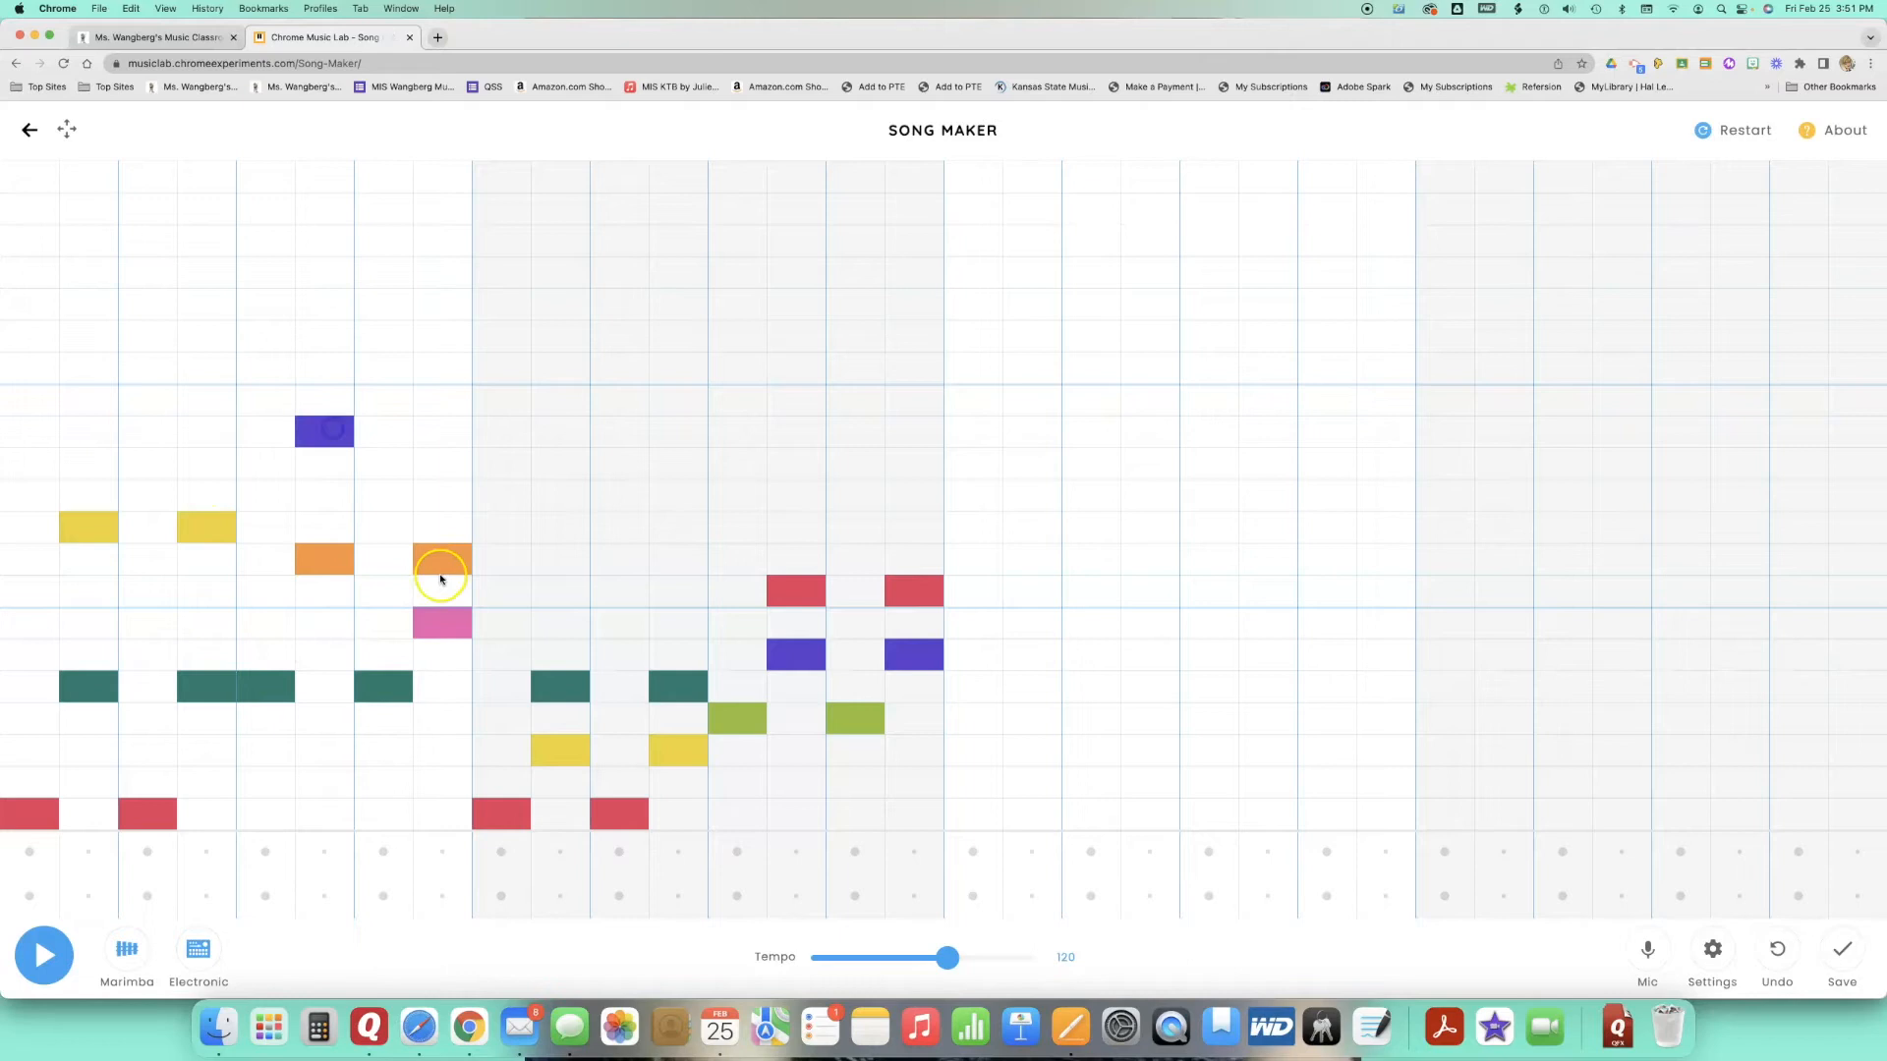
left_click(328, 434)
left_click(328, 368)
left_click(329, 368)
left_click(333, 400)
left_click(444, 626)
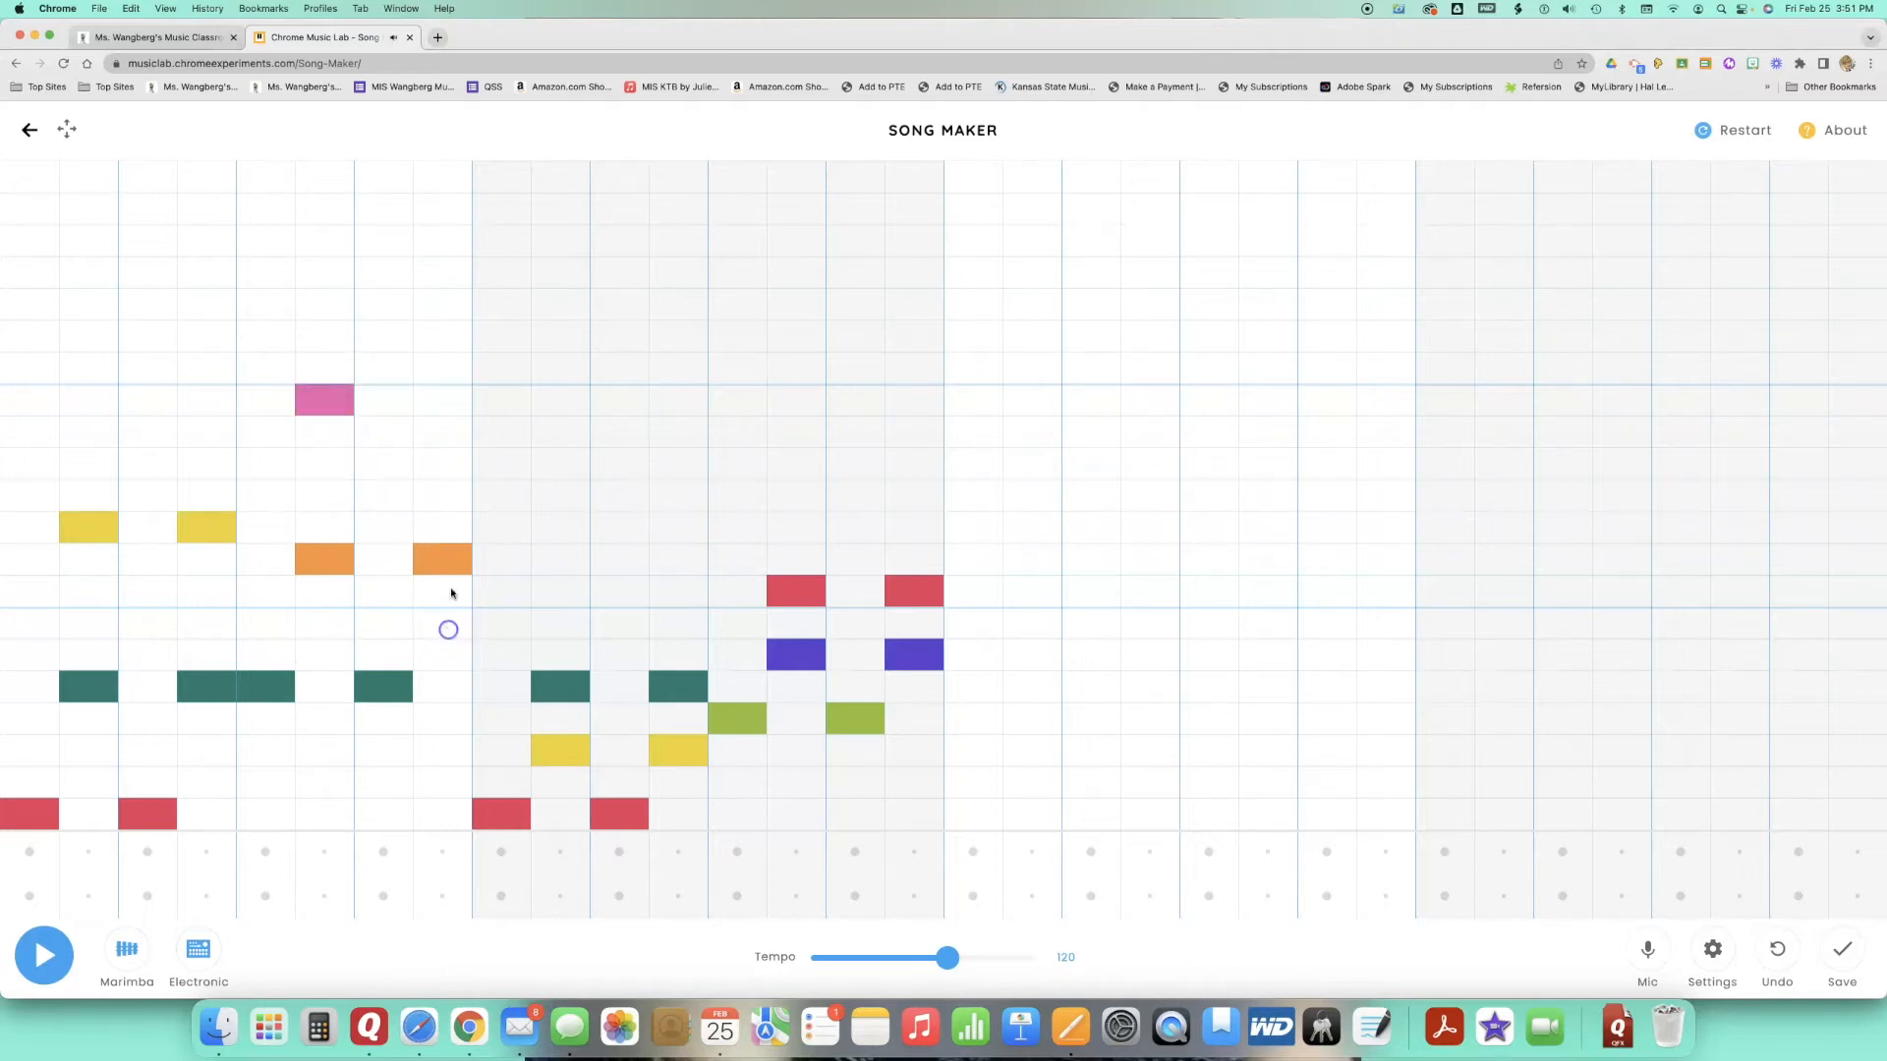
left_click(439, 402)
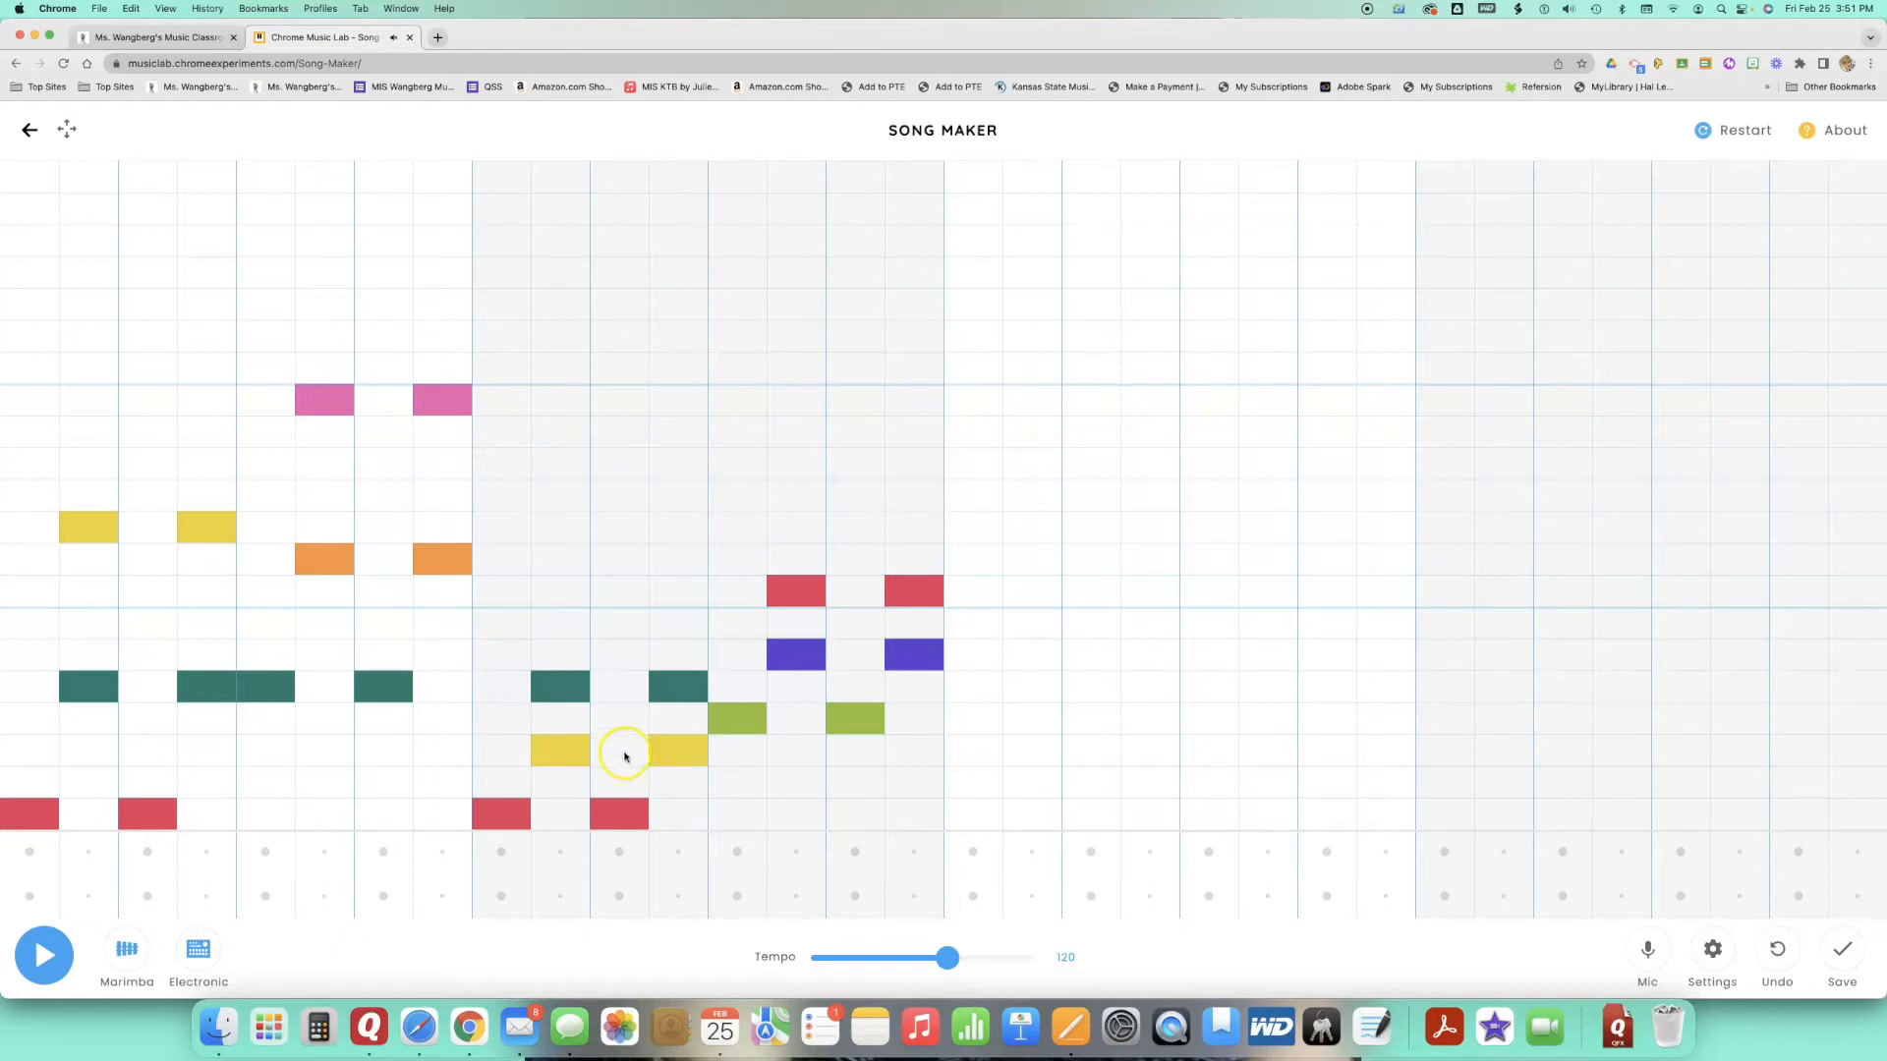
- Move both E notes of the C chord in bar 2 up one octave
left_click(569, 758)
left_click(568, 532)
left_click(683, 747)
left_click(680, 530)
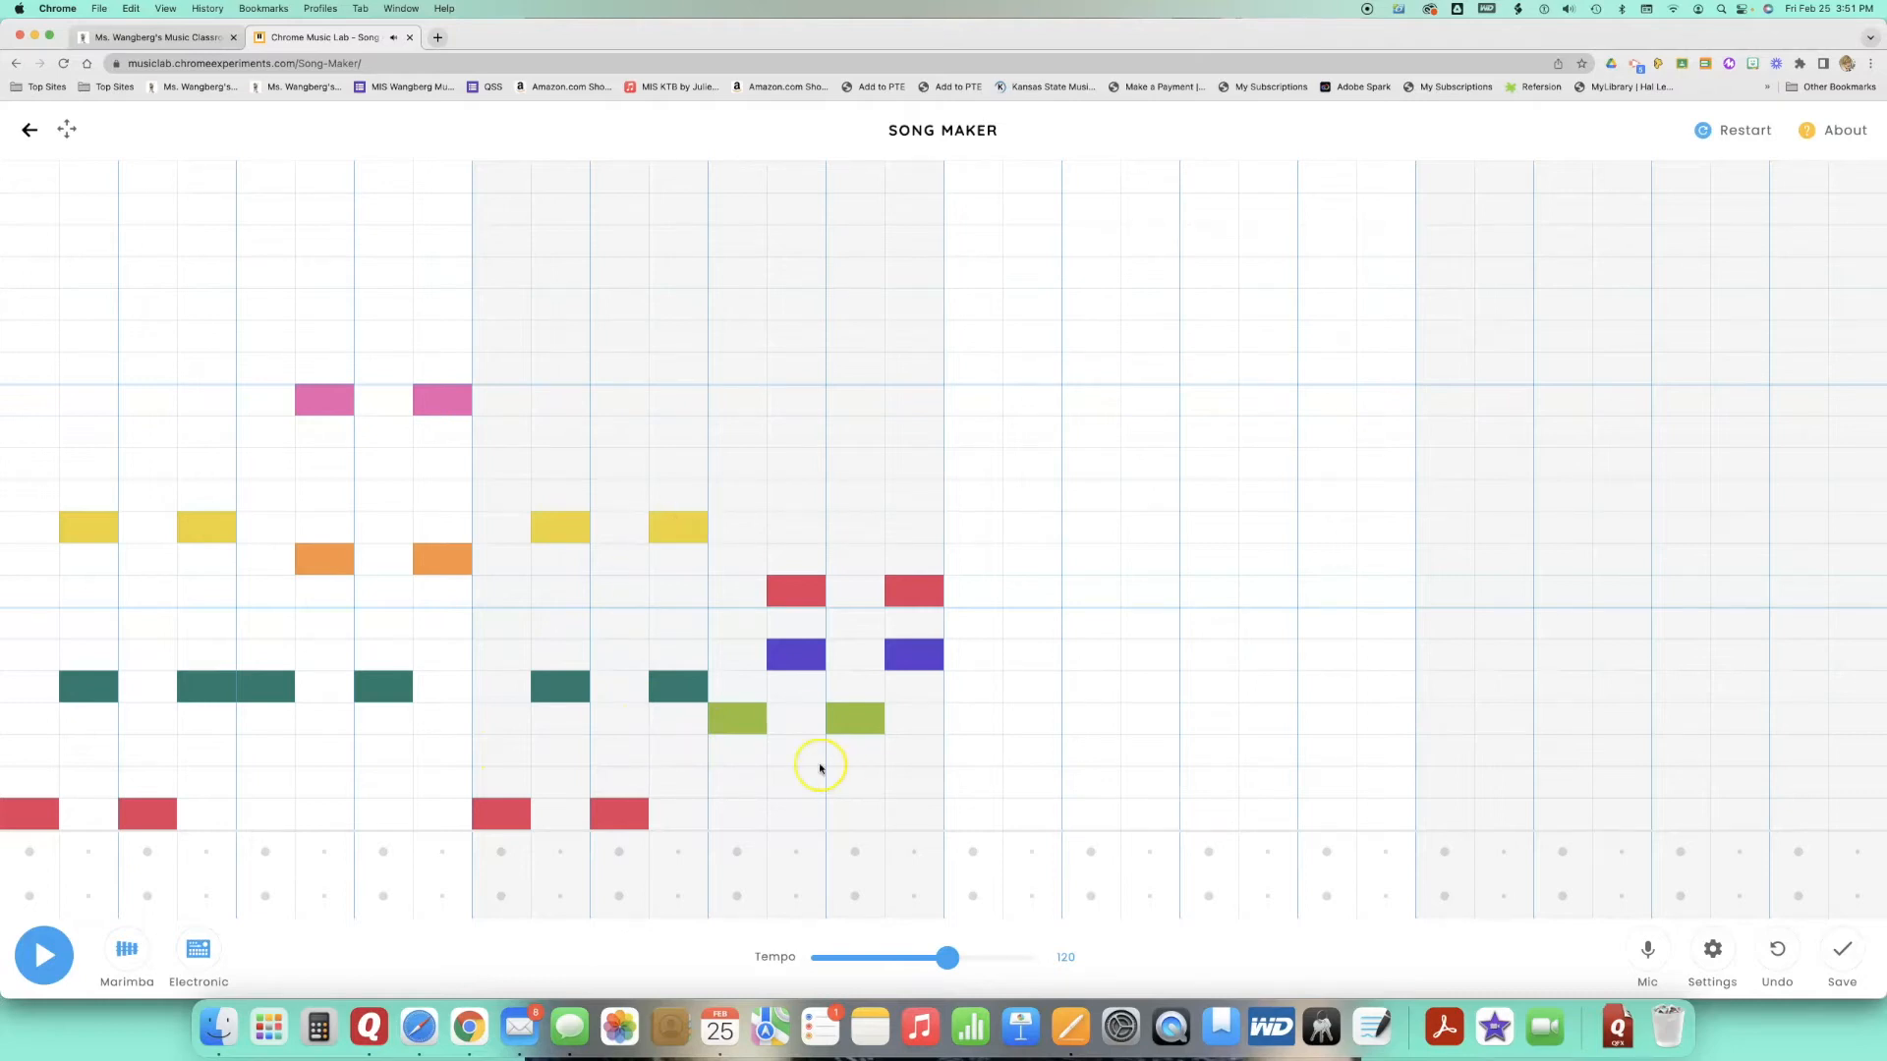
- Move both A notes of the F chord in bar 2 up one octave and listen to the revised pattern
left_click(791, 666)
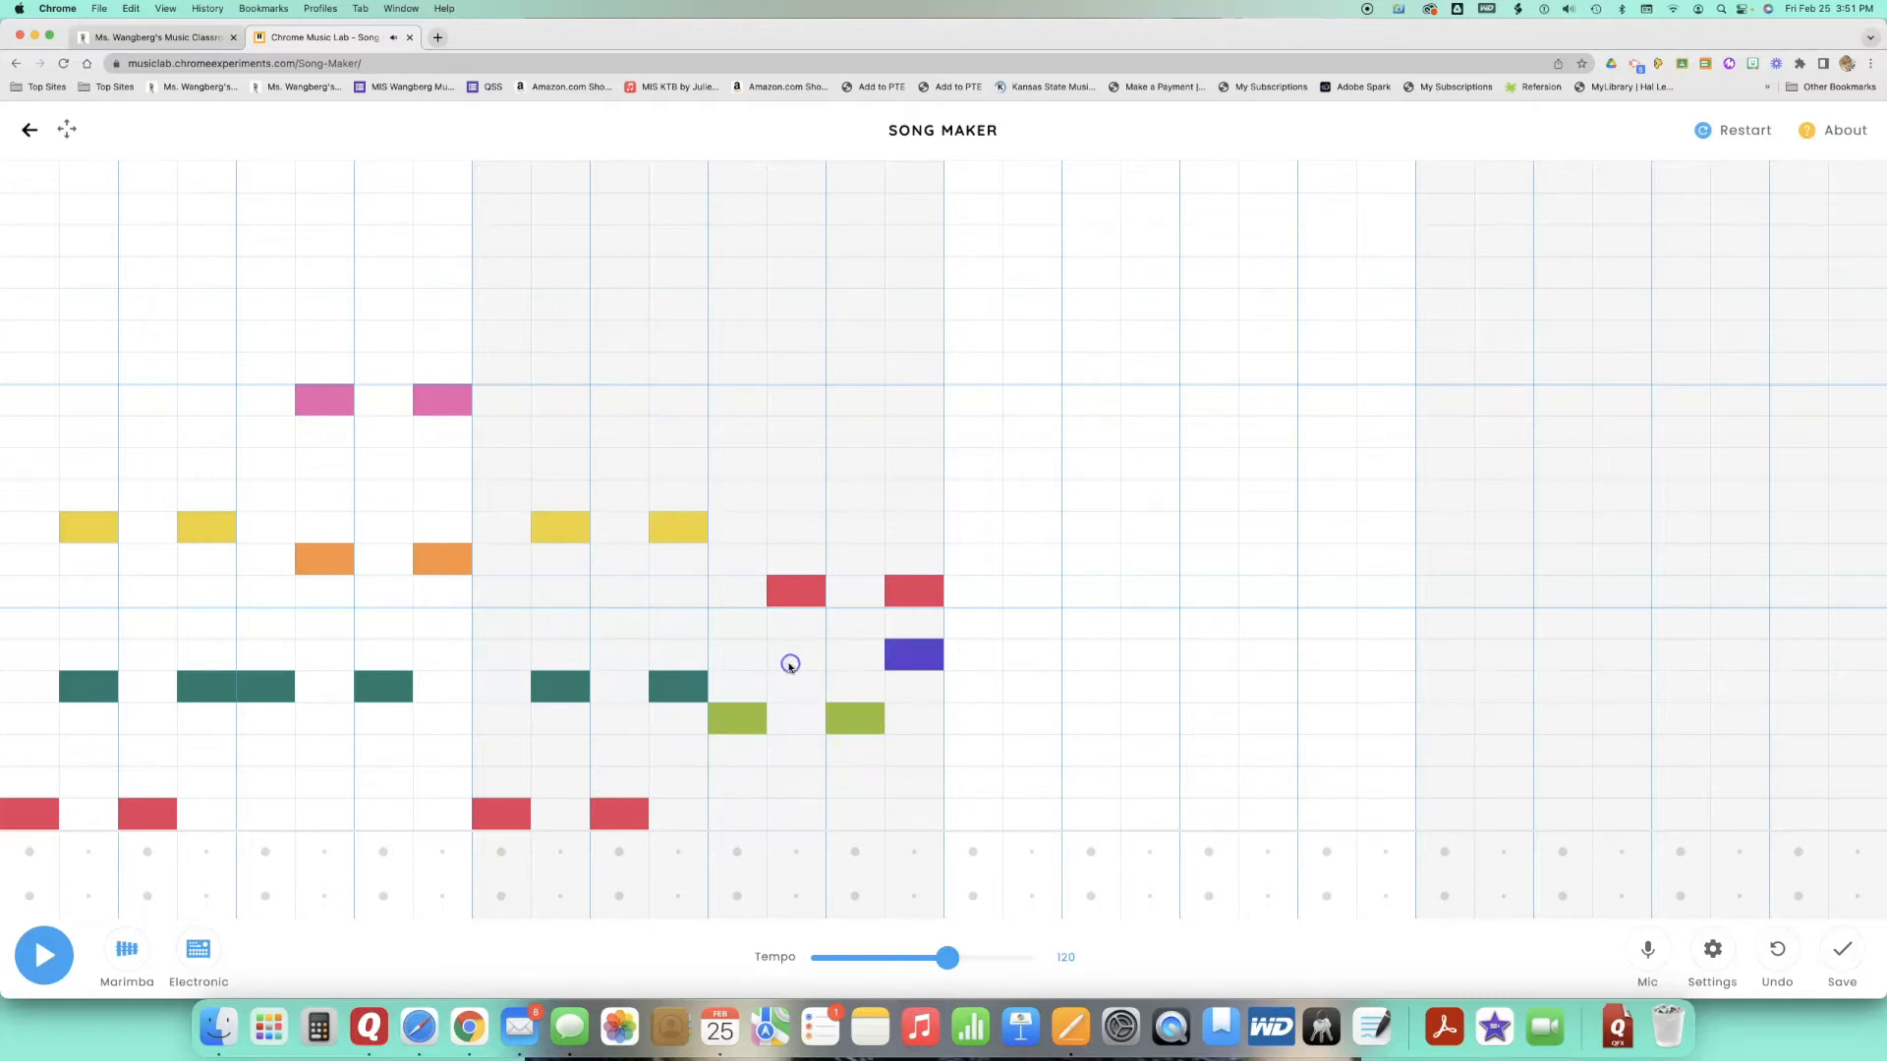
left_click(792, 432)
left_click(905, 656)
left_click(894, 430)
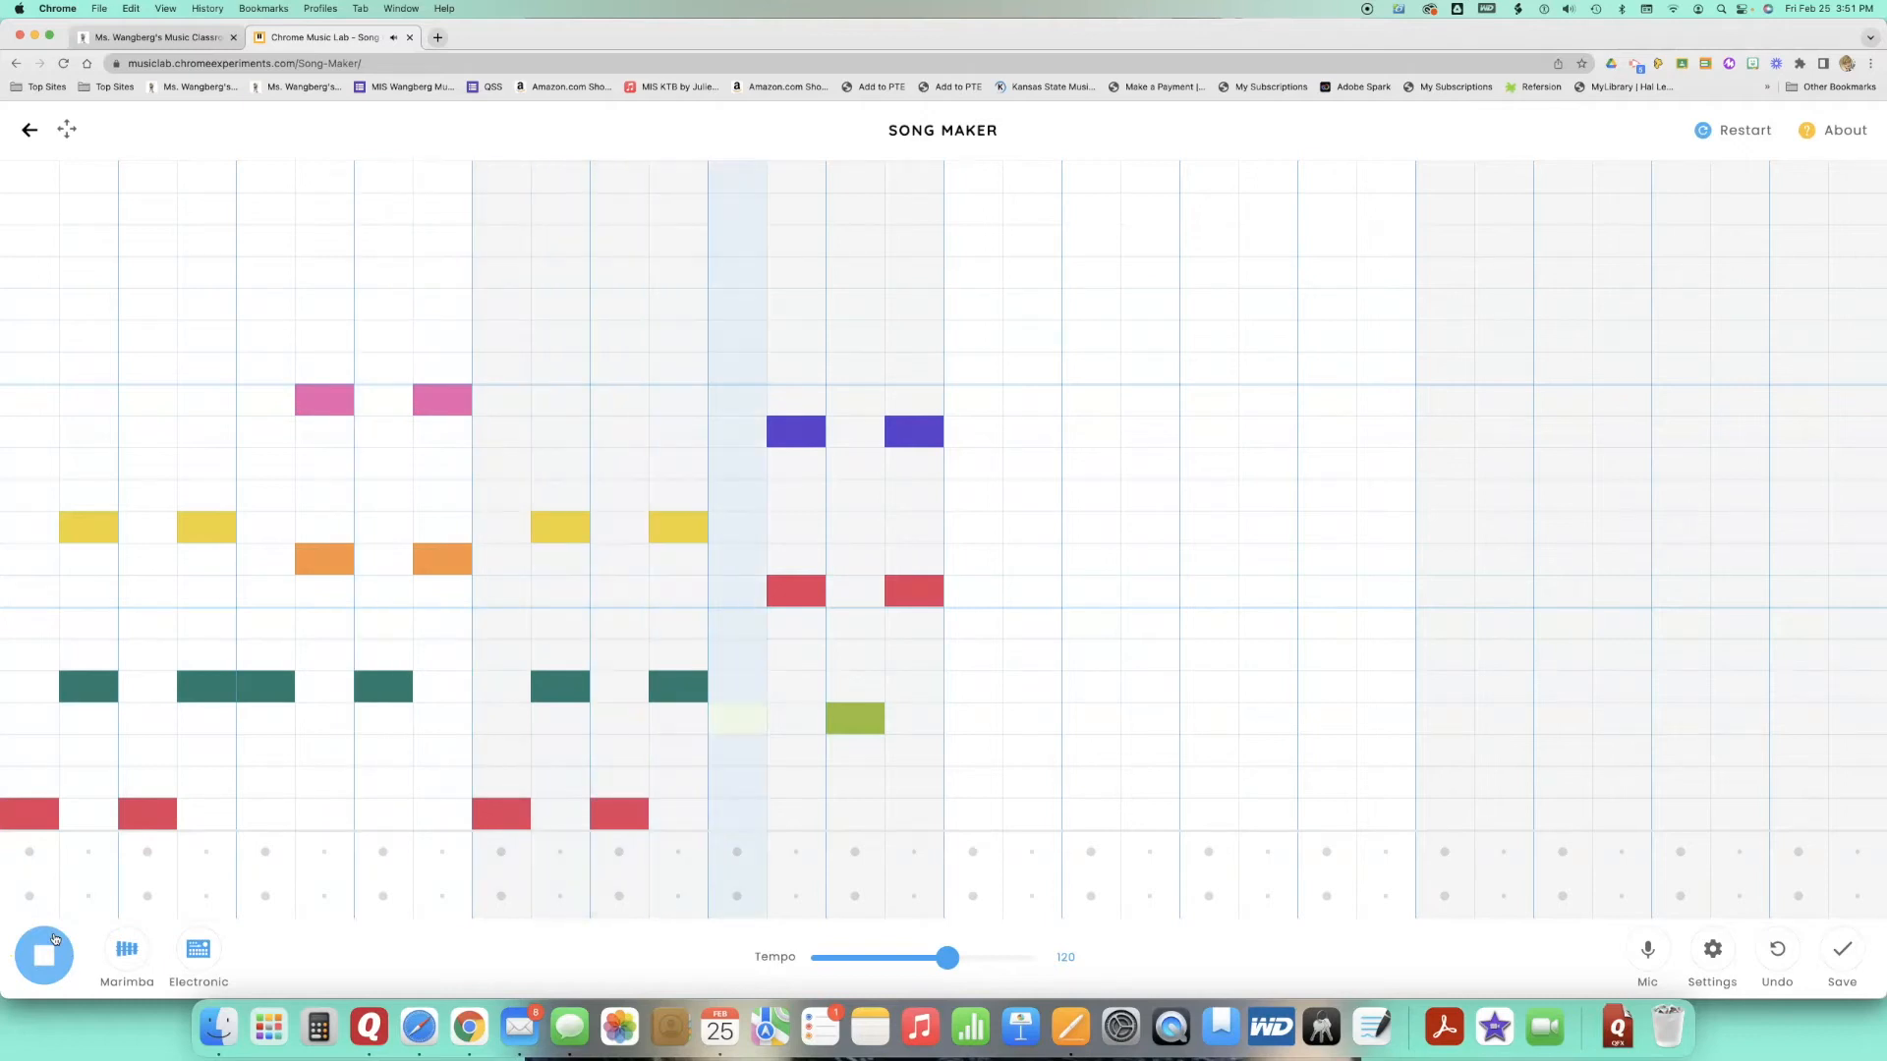
left_click(44, 945)
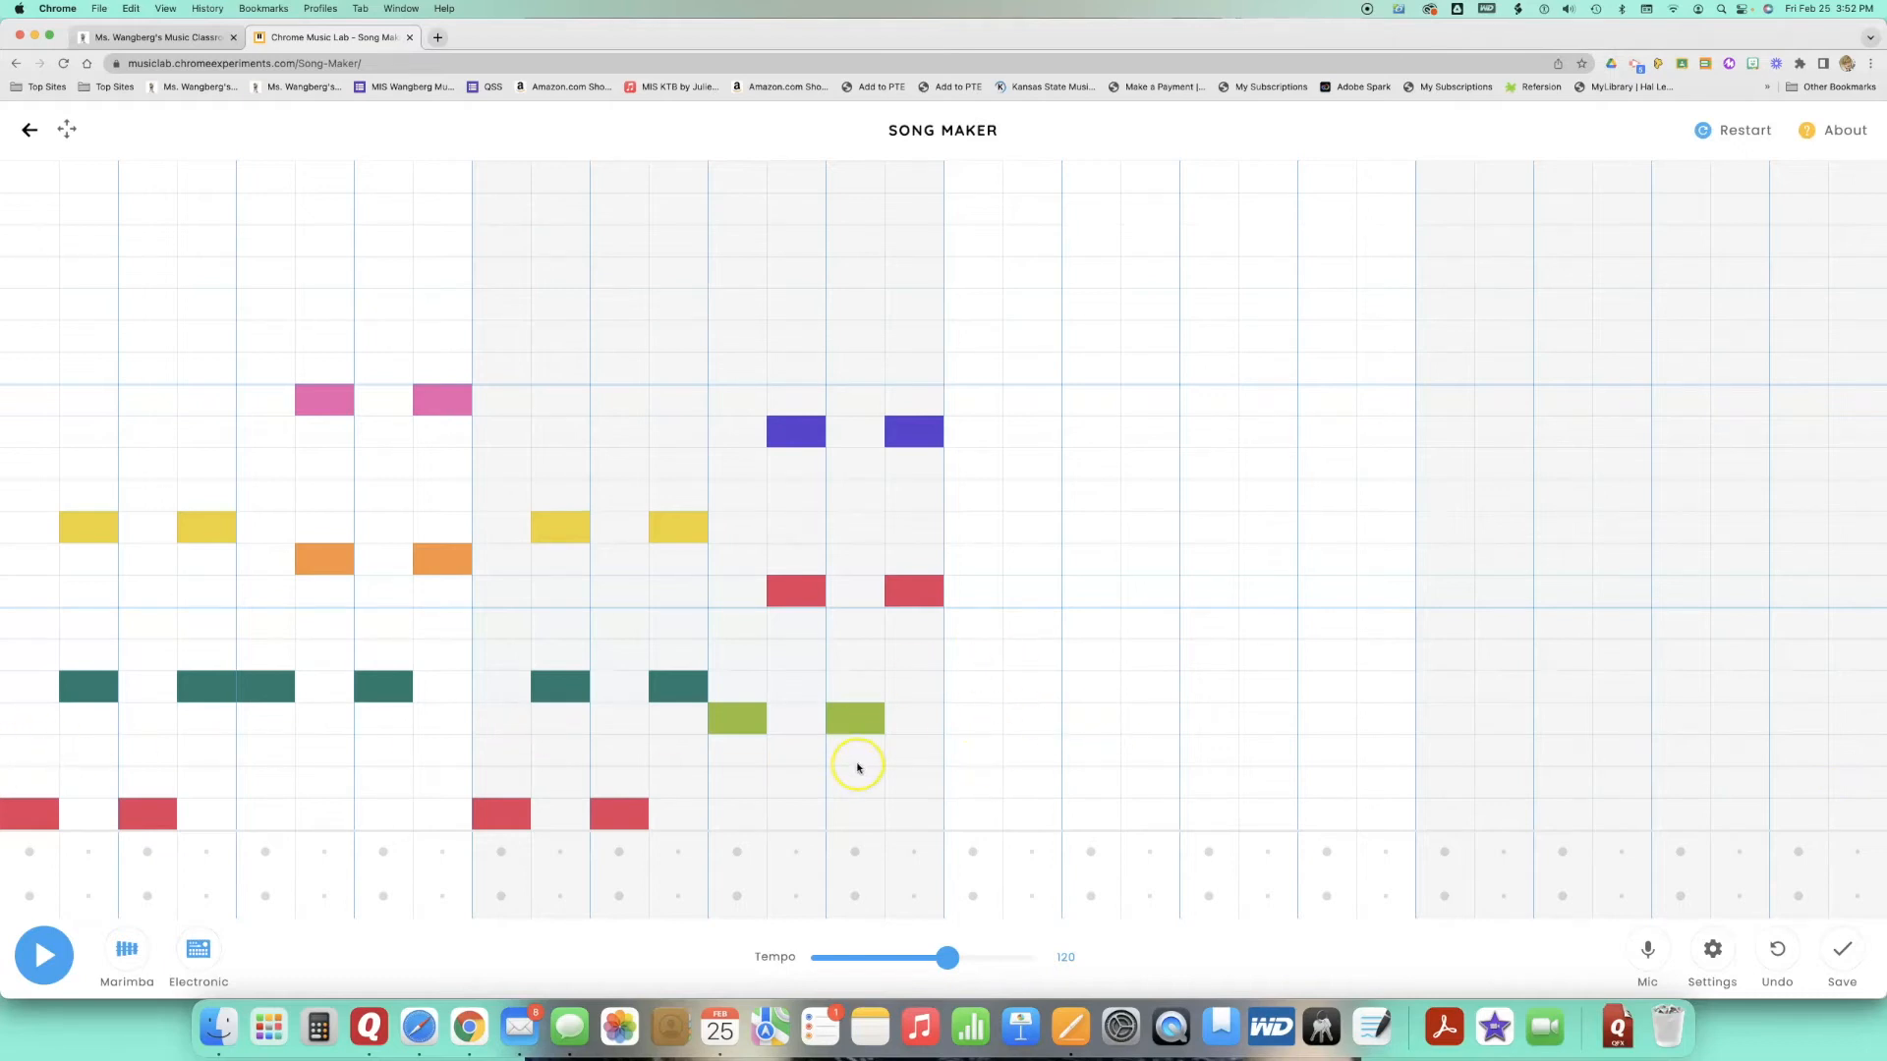
- Enter the open C chord on beats 1 and 2 of bar 3: low C, followed by G and the higher E together
left_click(970, 808)
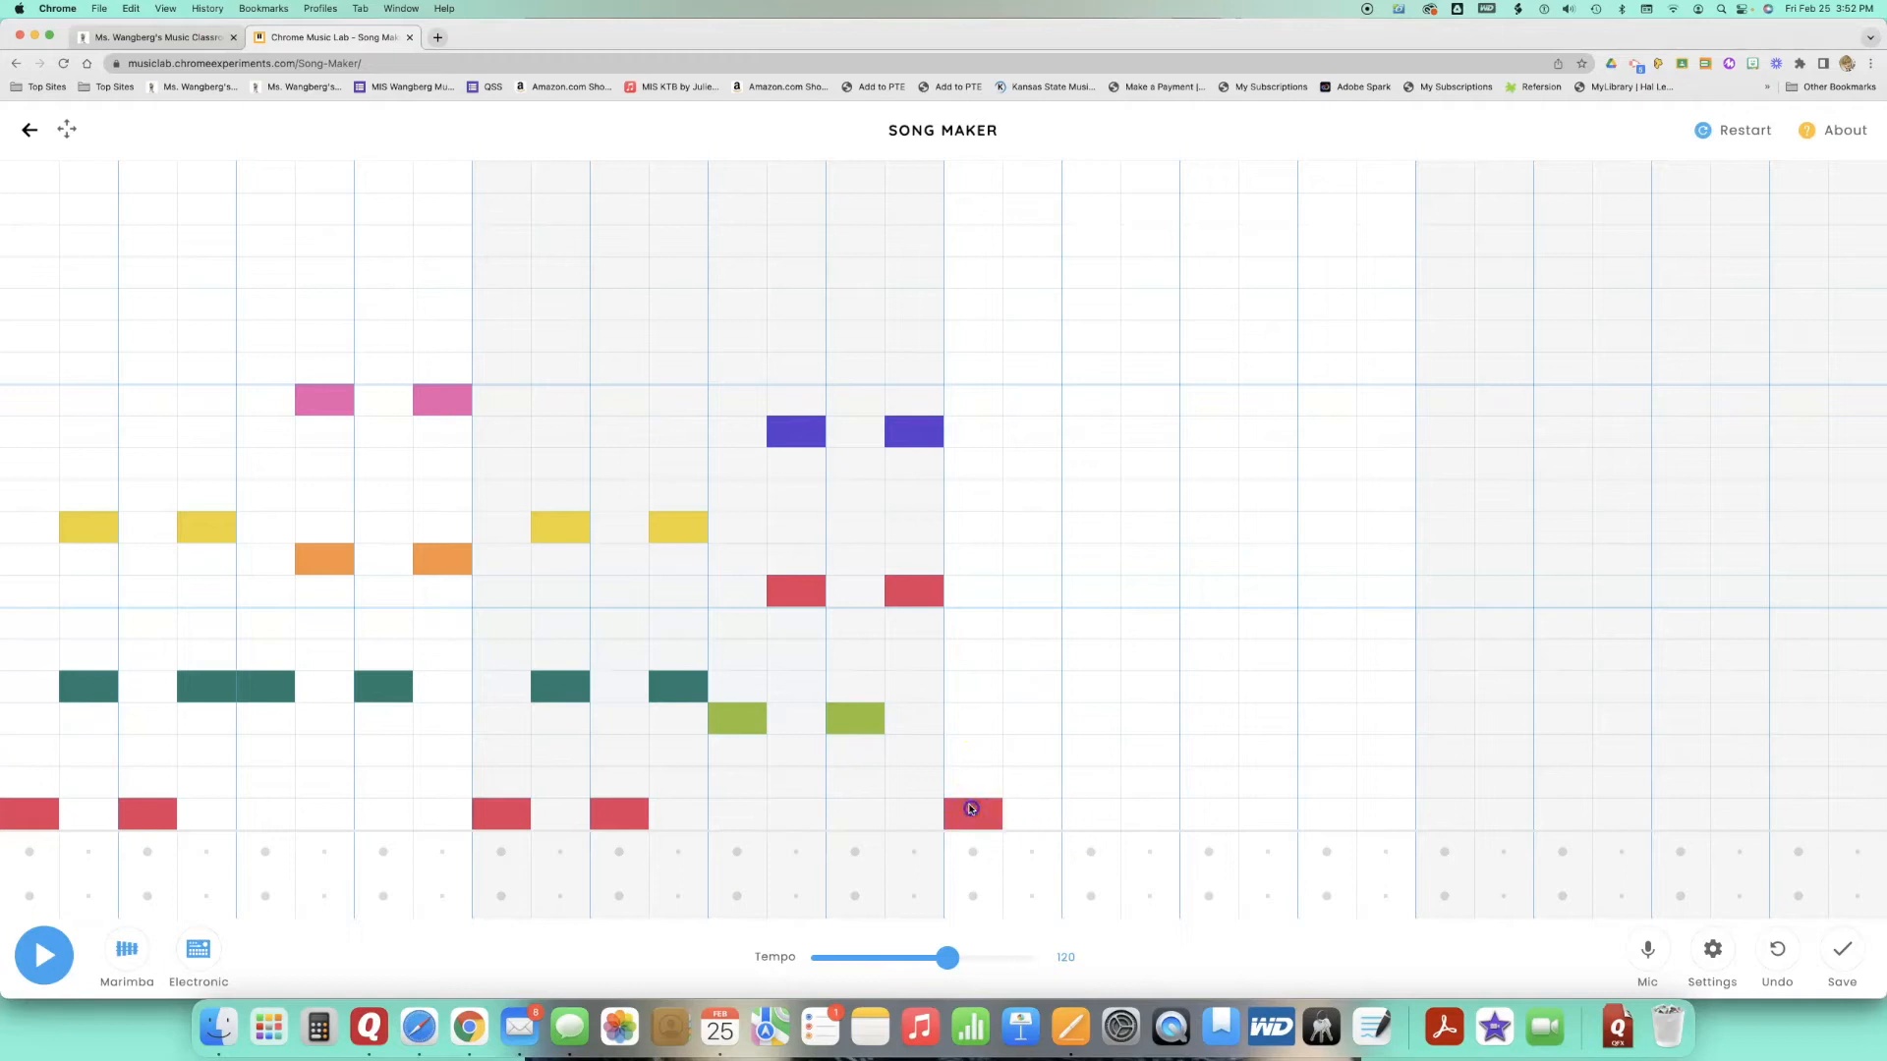
left_click(1028, 686)
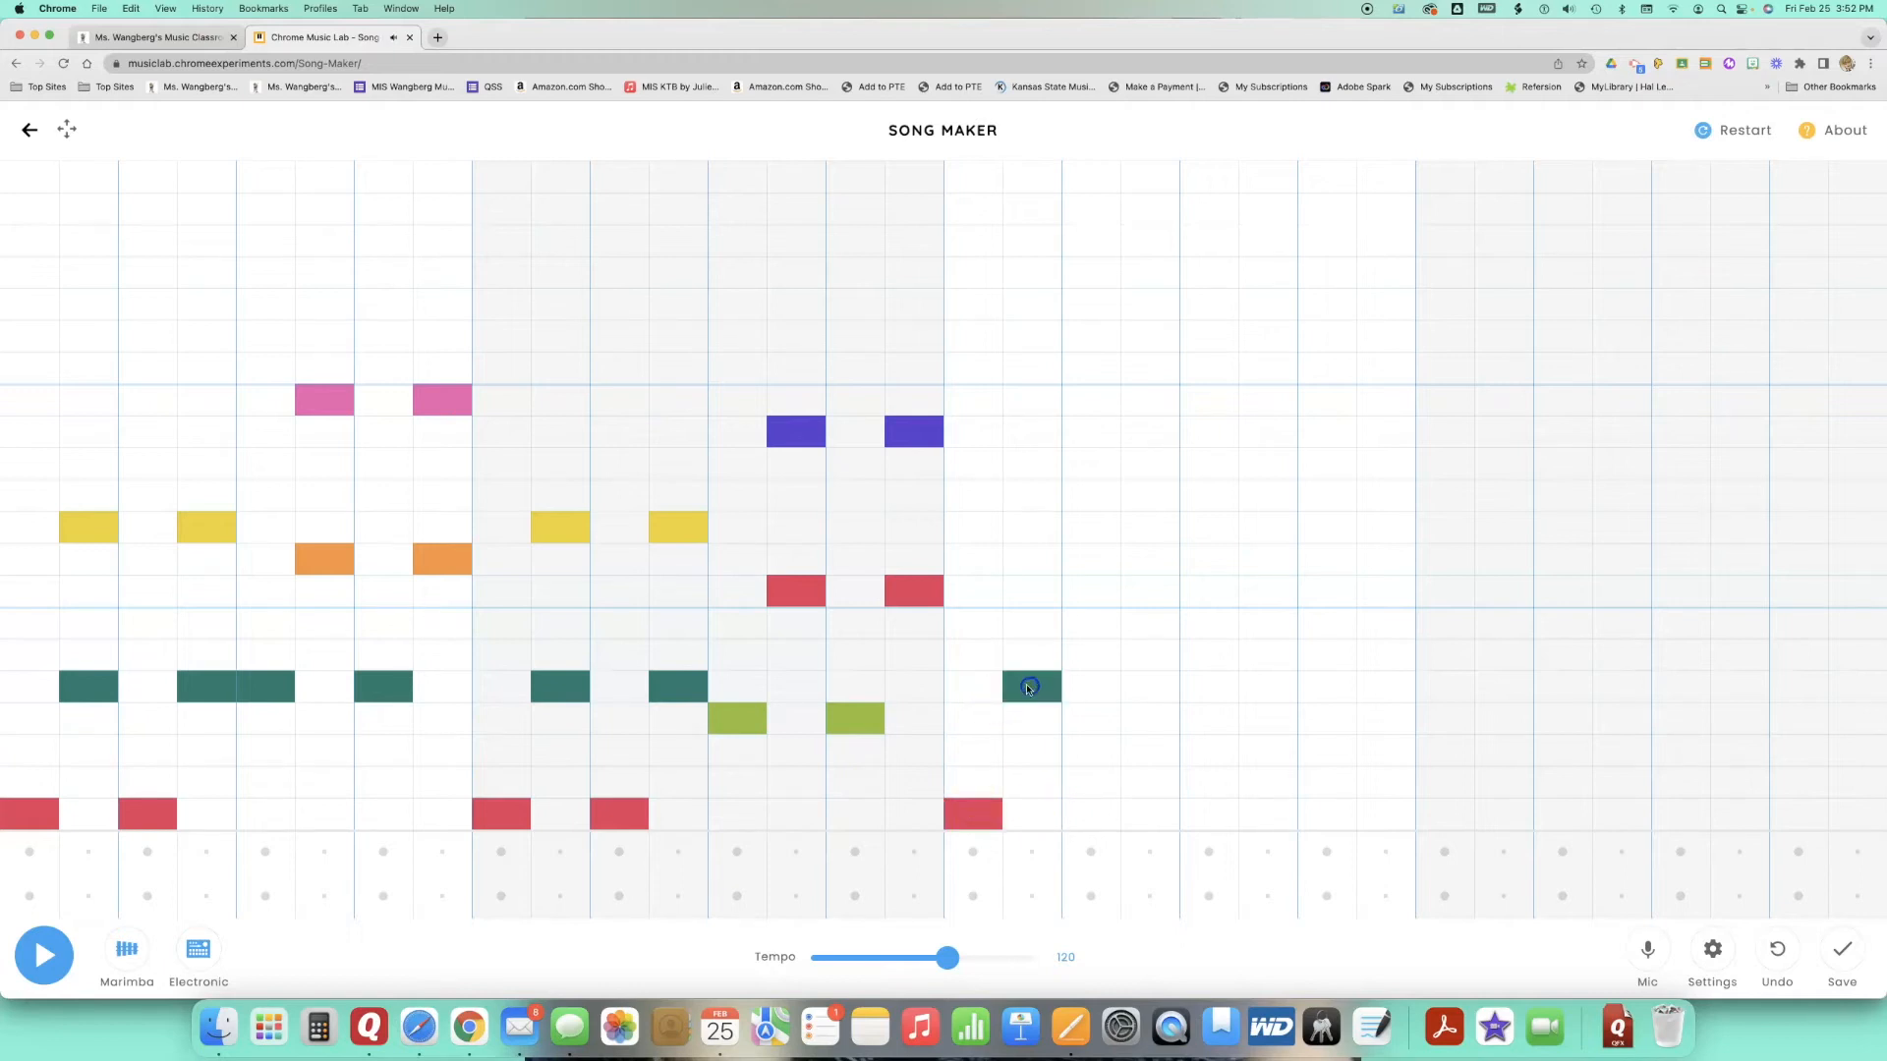
left_click(1038, 530)
left_click(1098, 822)
left_click(1167, 687)
left_click(1150, 536)
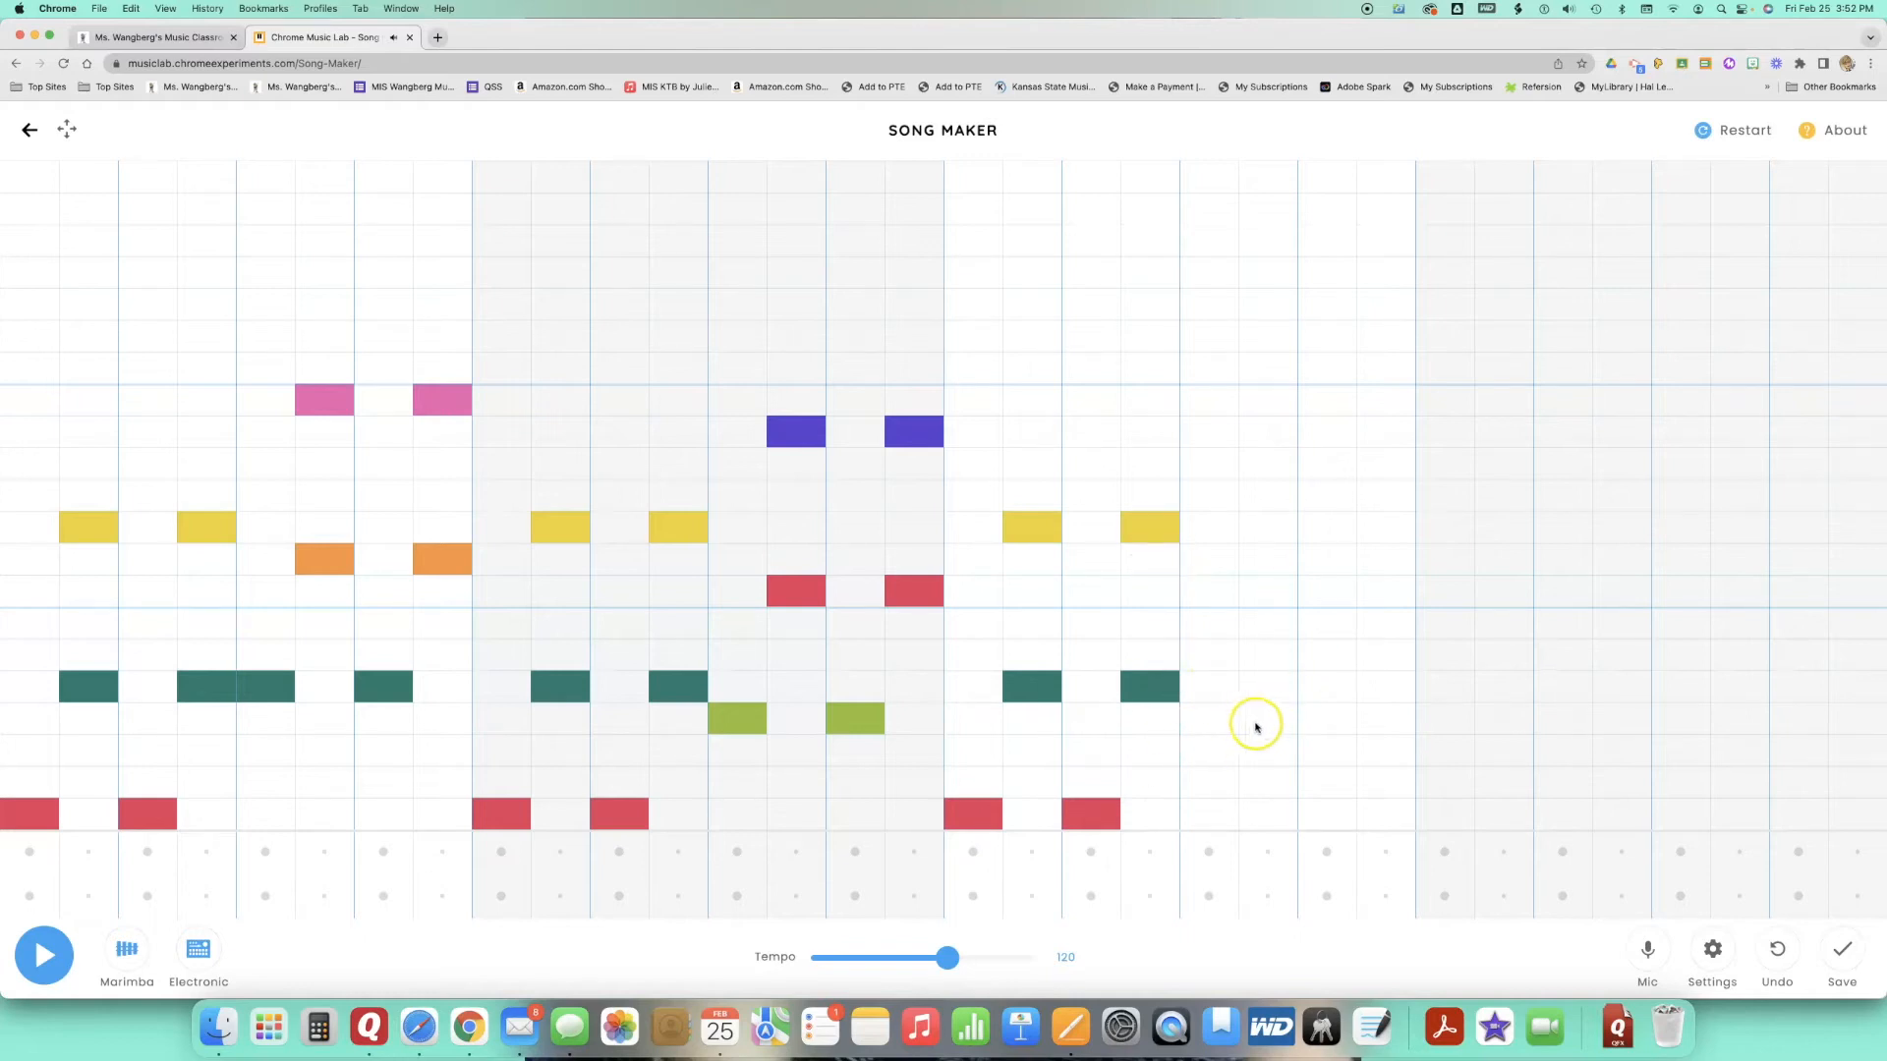
- Enter the open G chord on beats 3 and 4 of bar 3: G, followed by D and the higher B together
left_click(1208, 687)
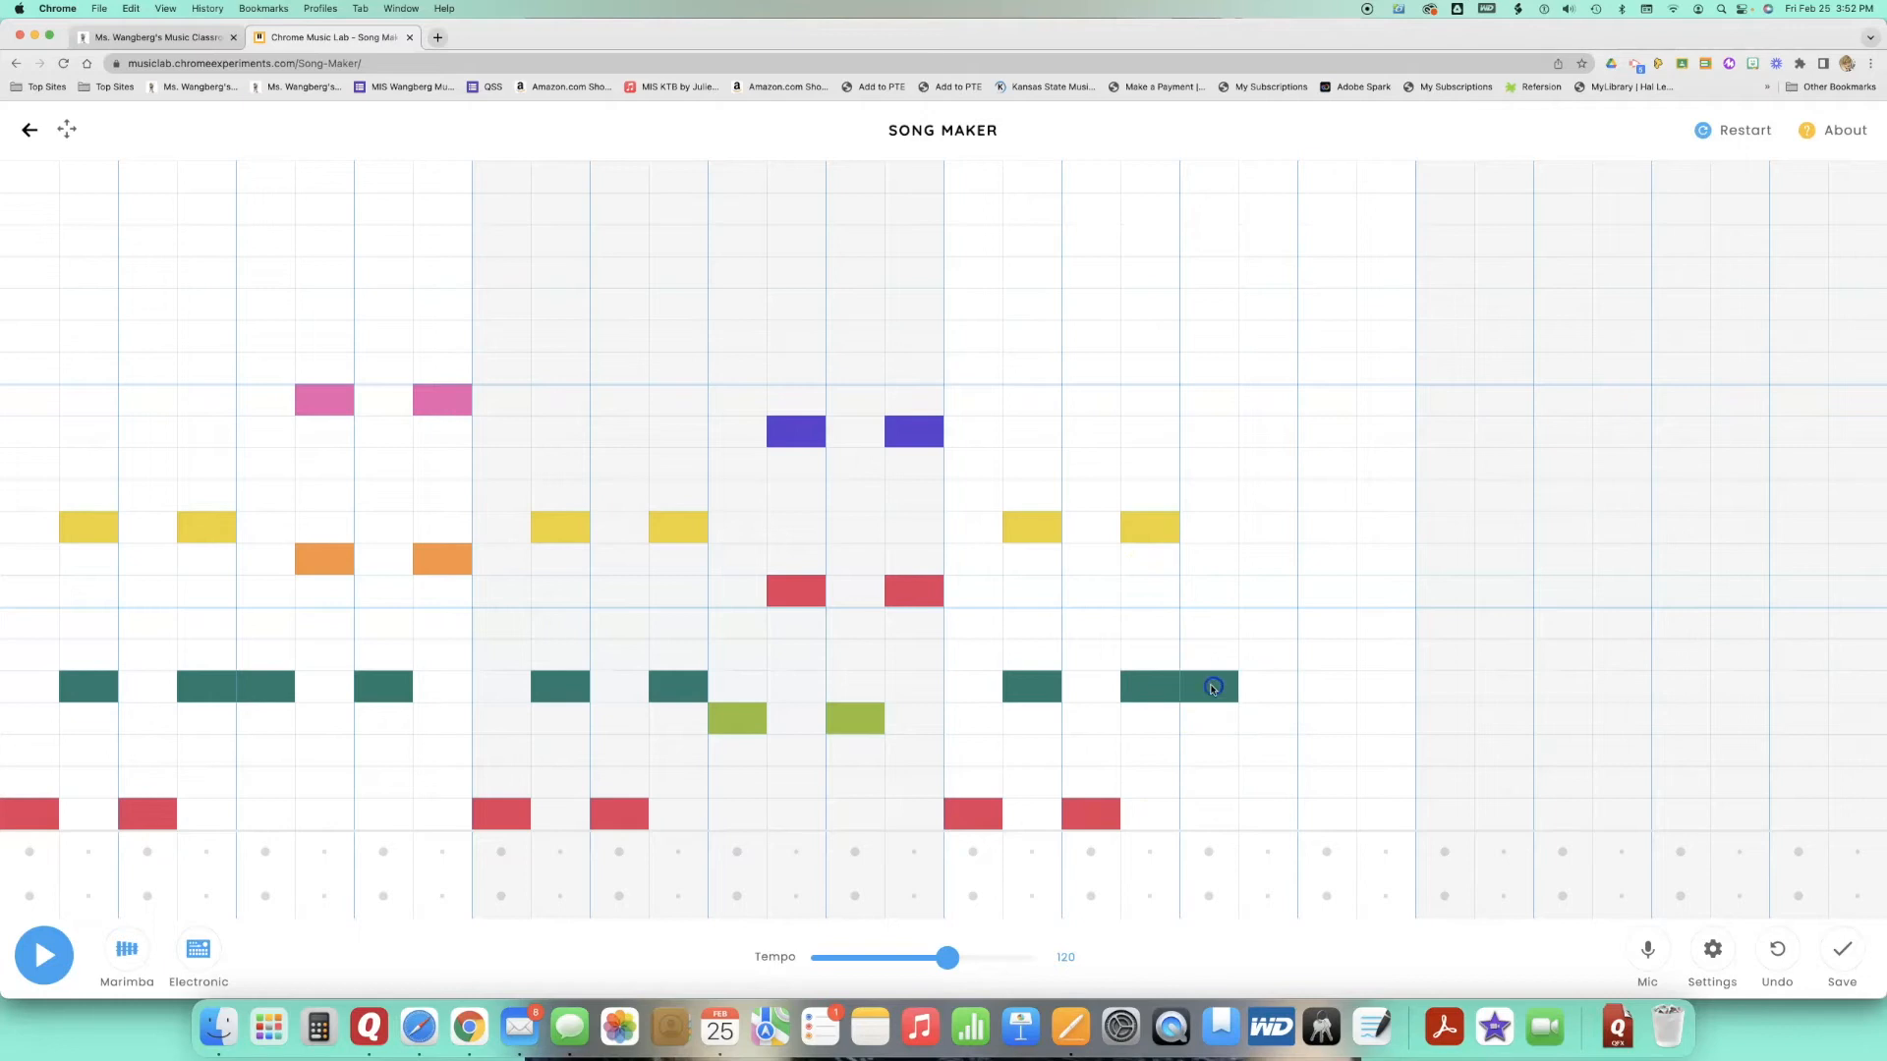
left_click(1269, 565)
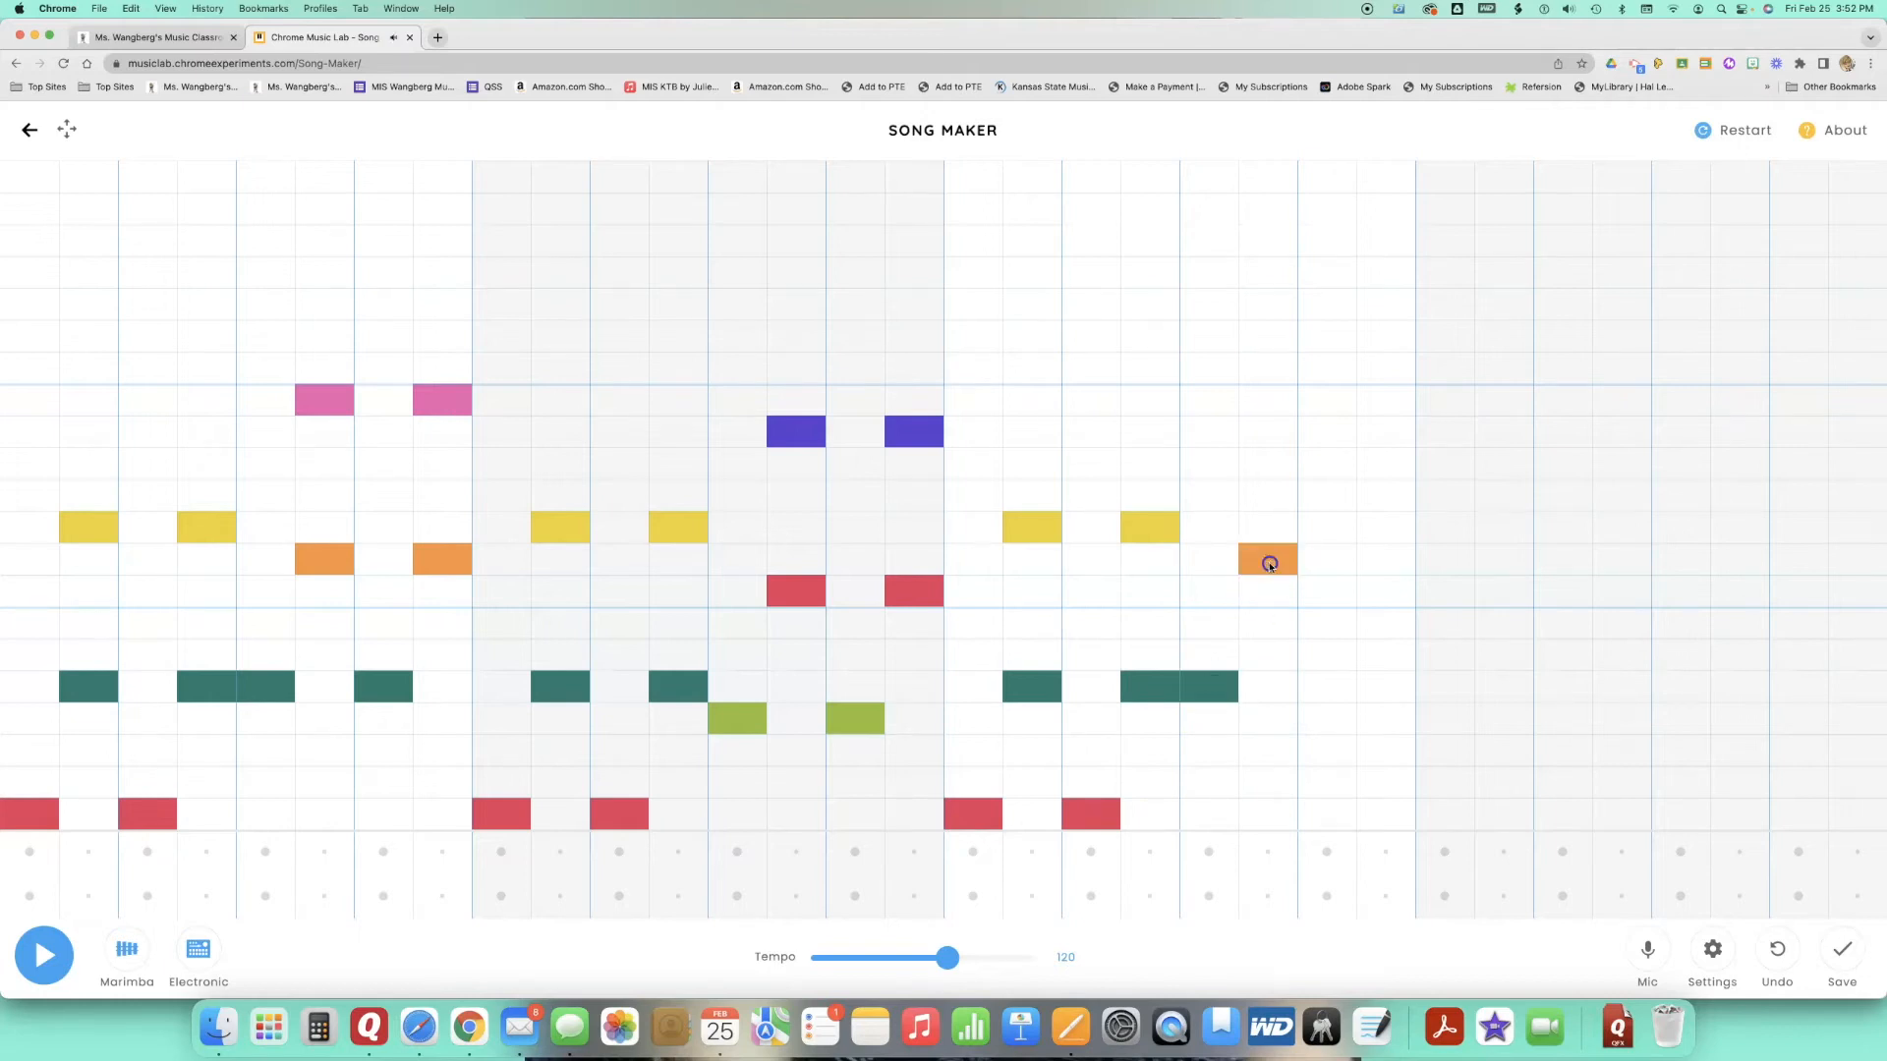
left_click(1269, 400)
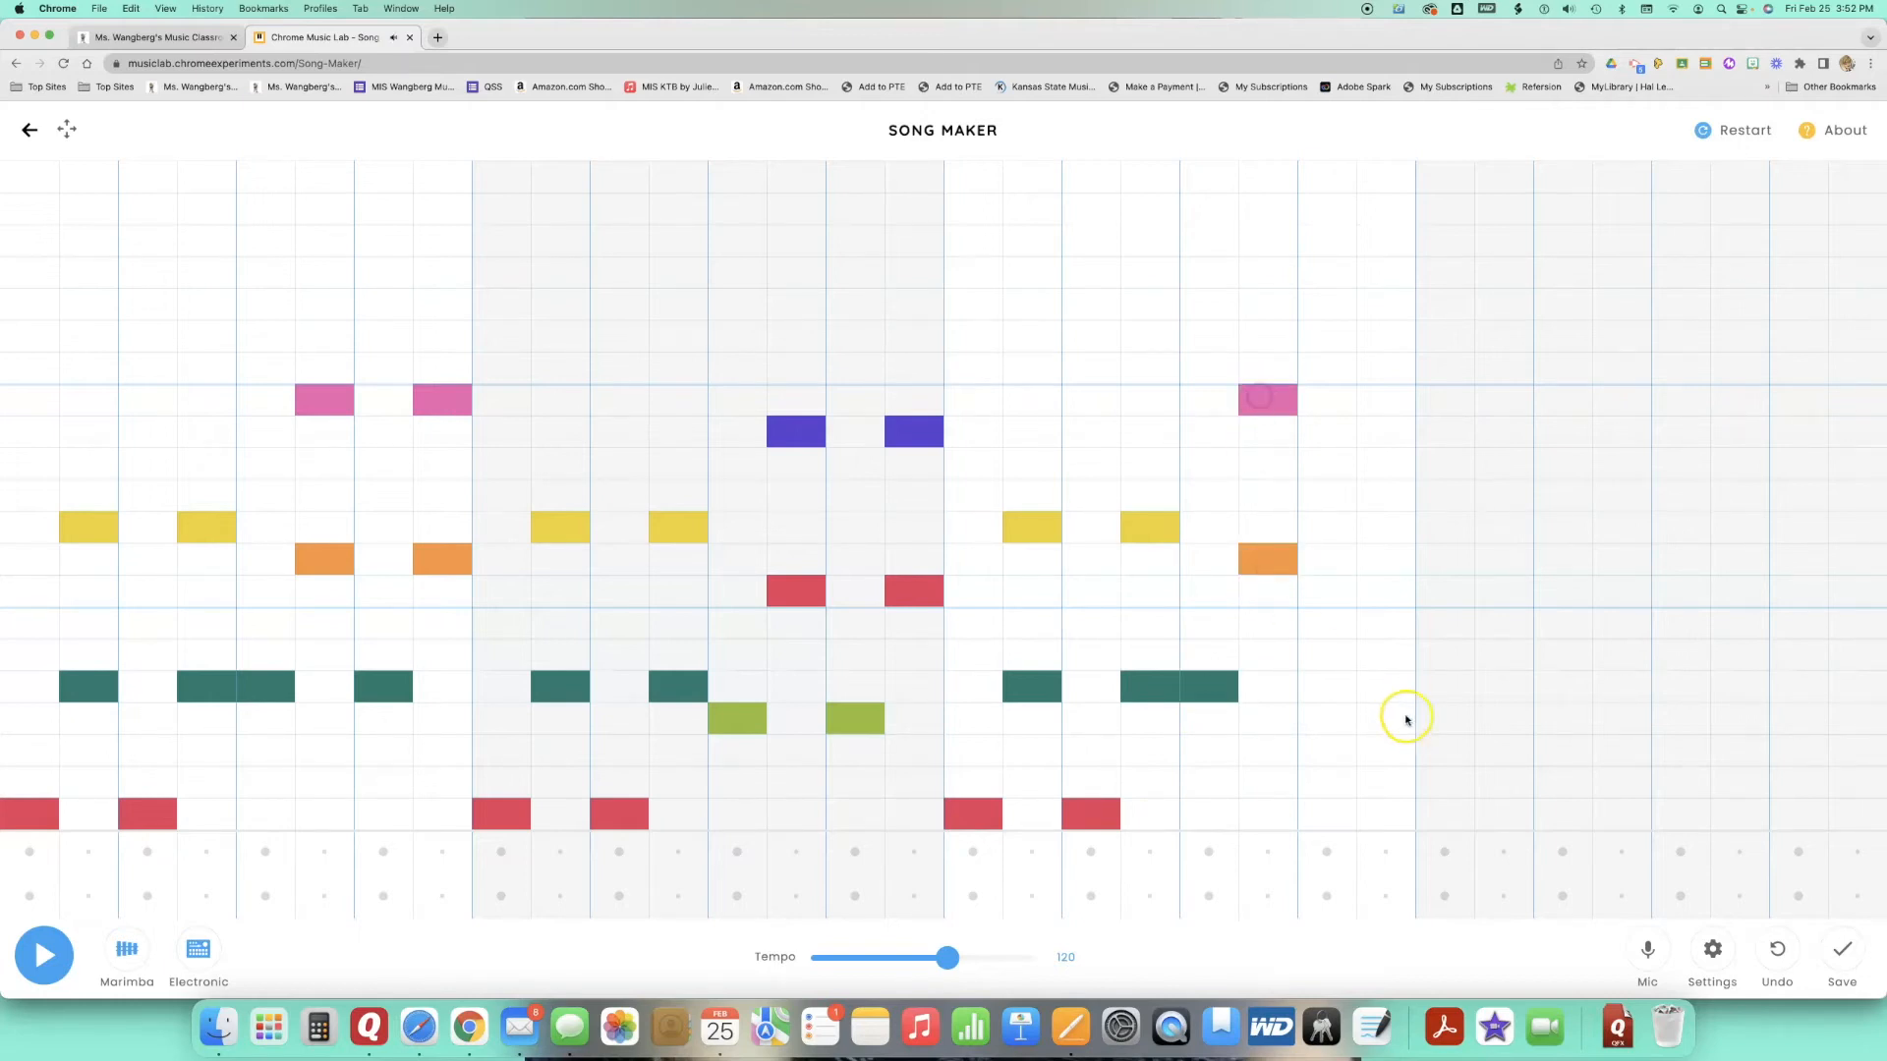
left_click(1323, 691)
left_click(1382, 558)
left_click(1385, 397)
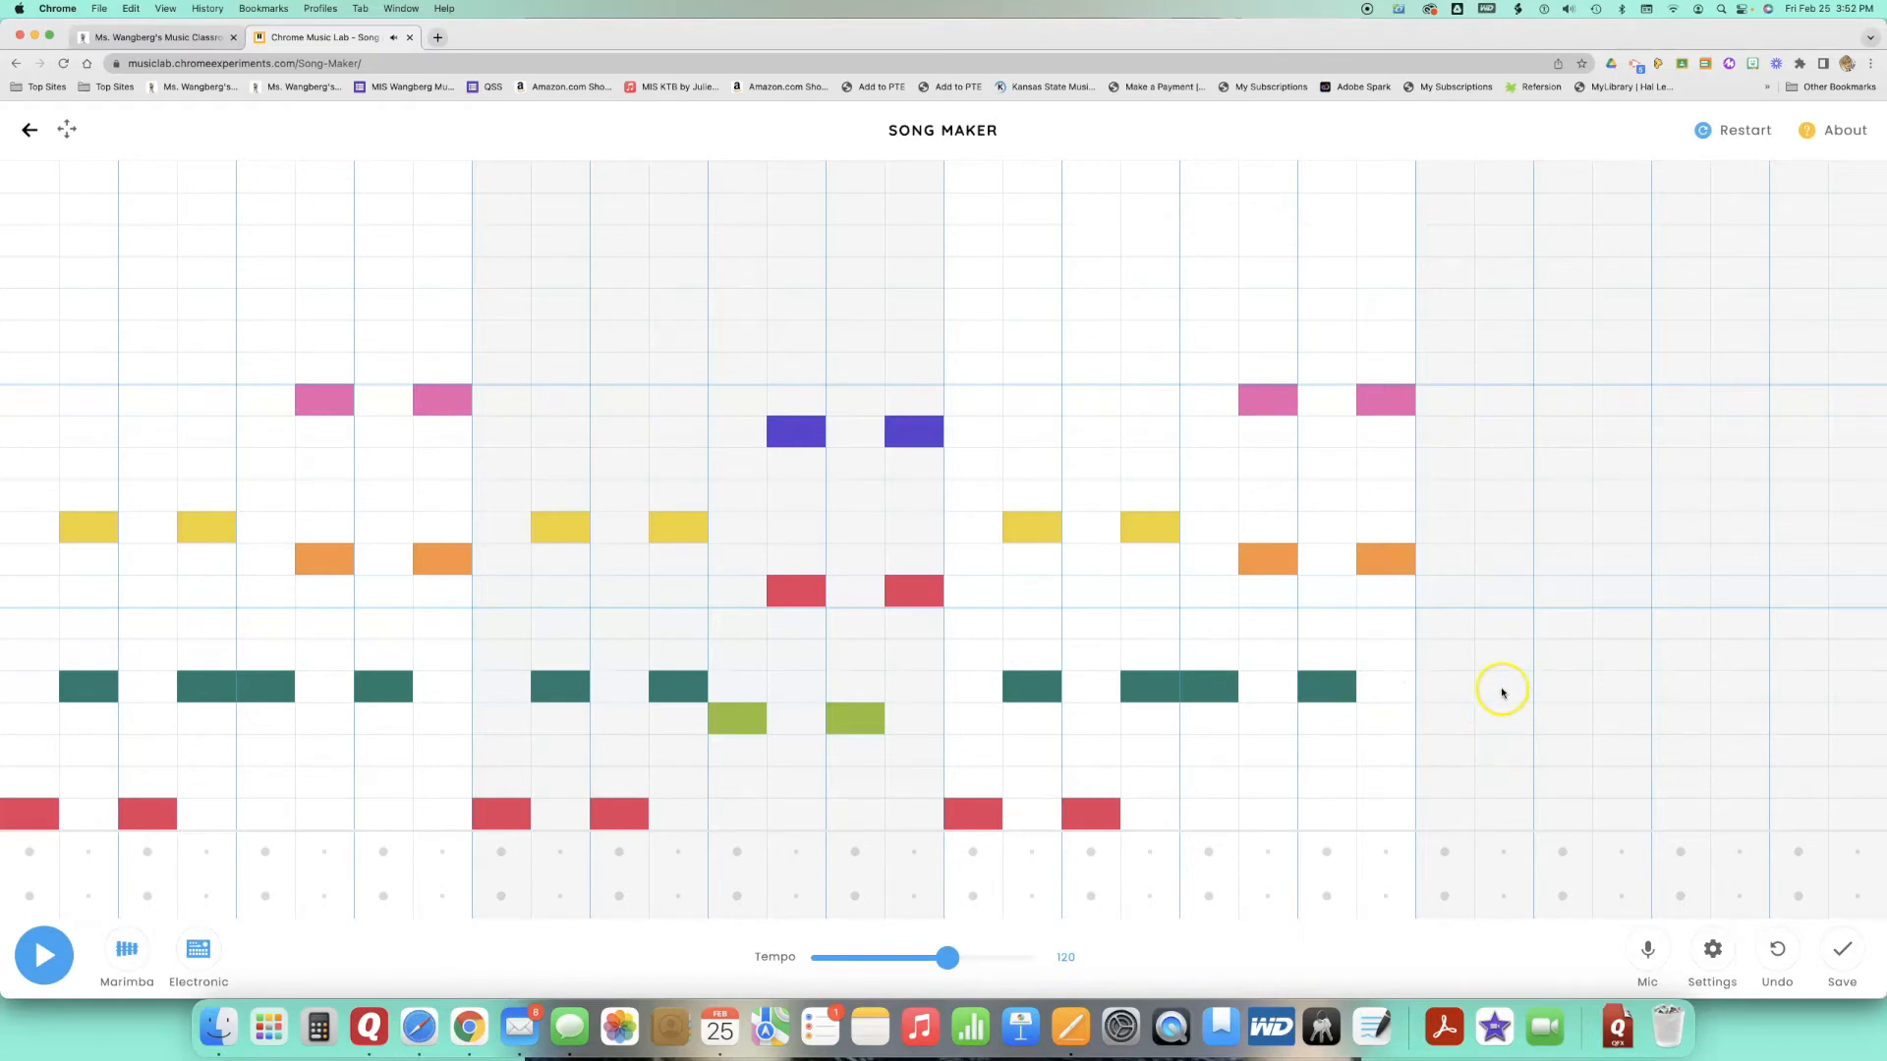
- Enter the open F chord on beats 1 and 2 of bar 4: F, followed by C and the higher A together
left_click(1444, 725)
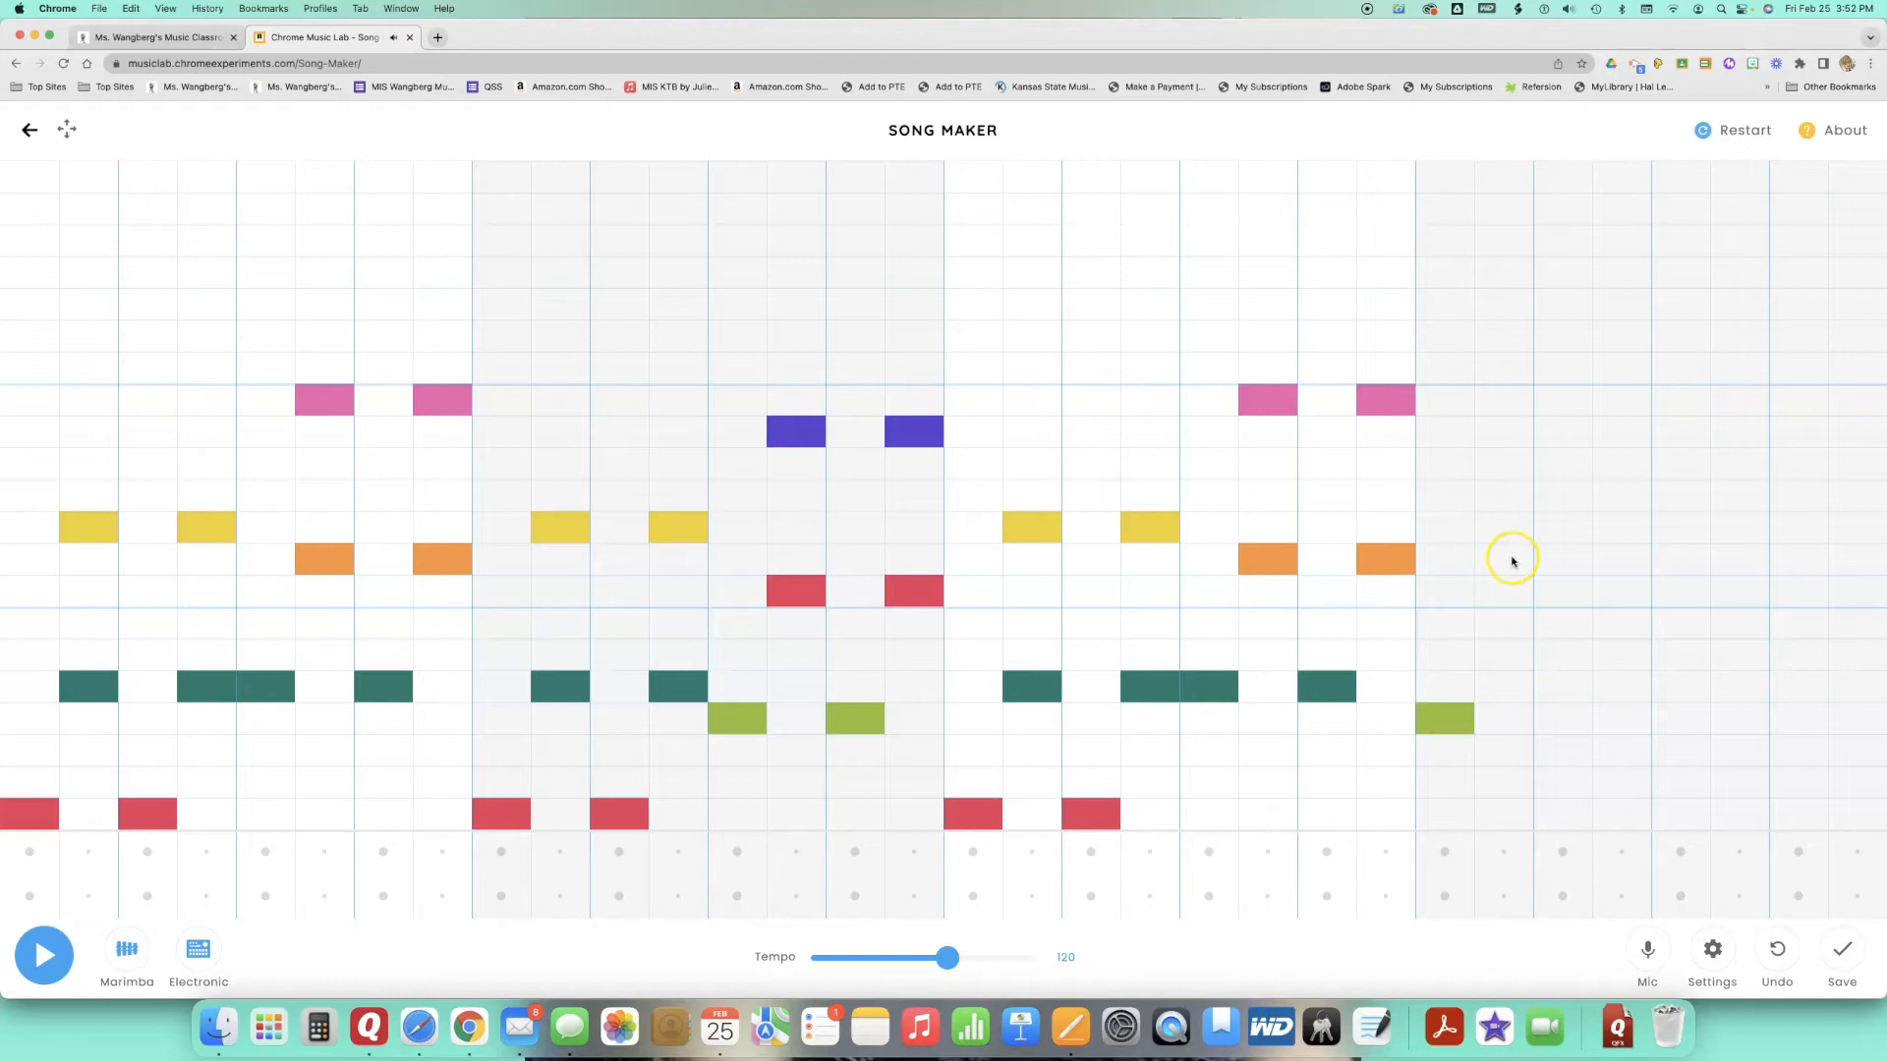
left_click(1512, 592)
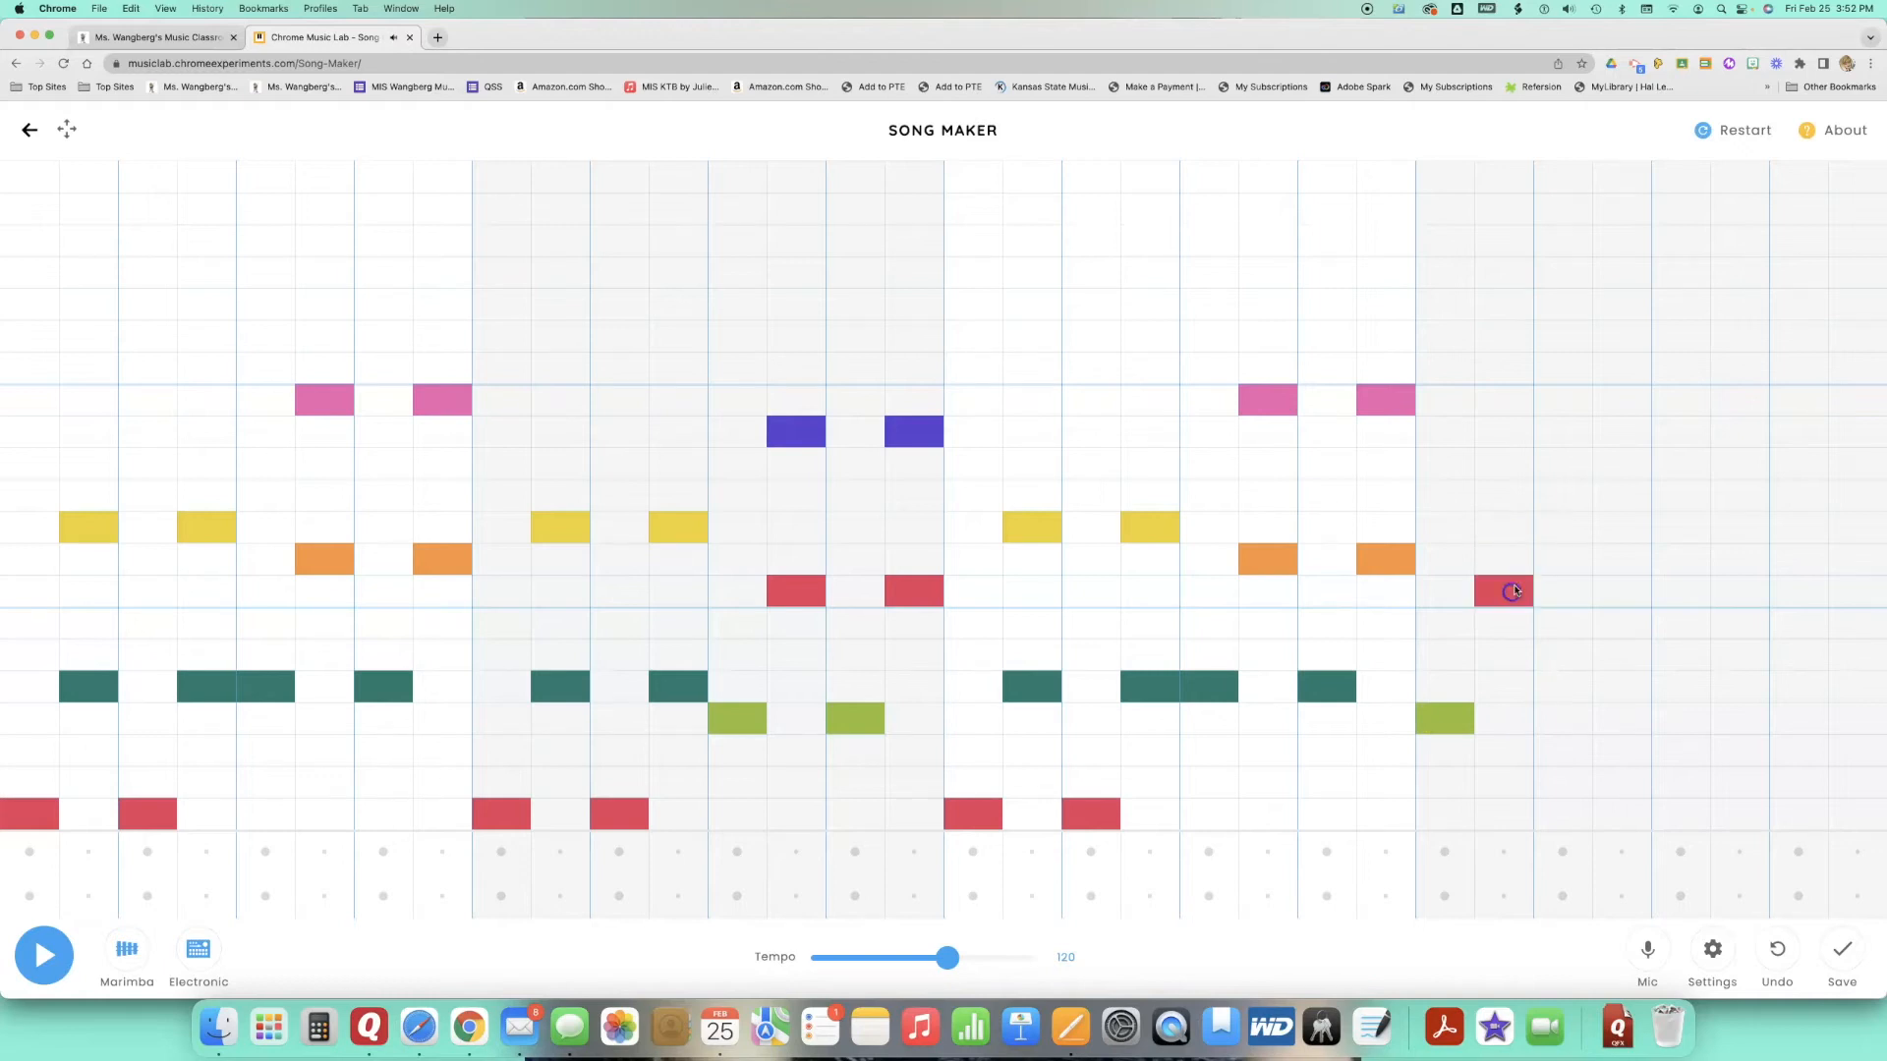
left_click(1506, 434)
left_click(1553, 718)
left_click(1622, 590)
left_click(1627, 435)
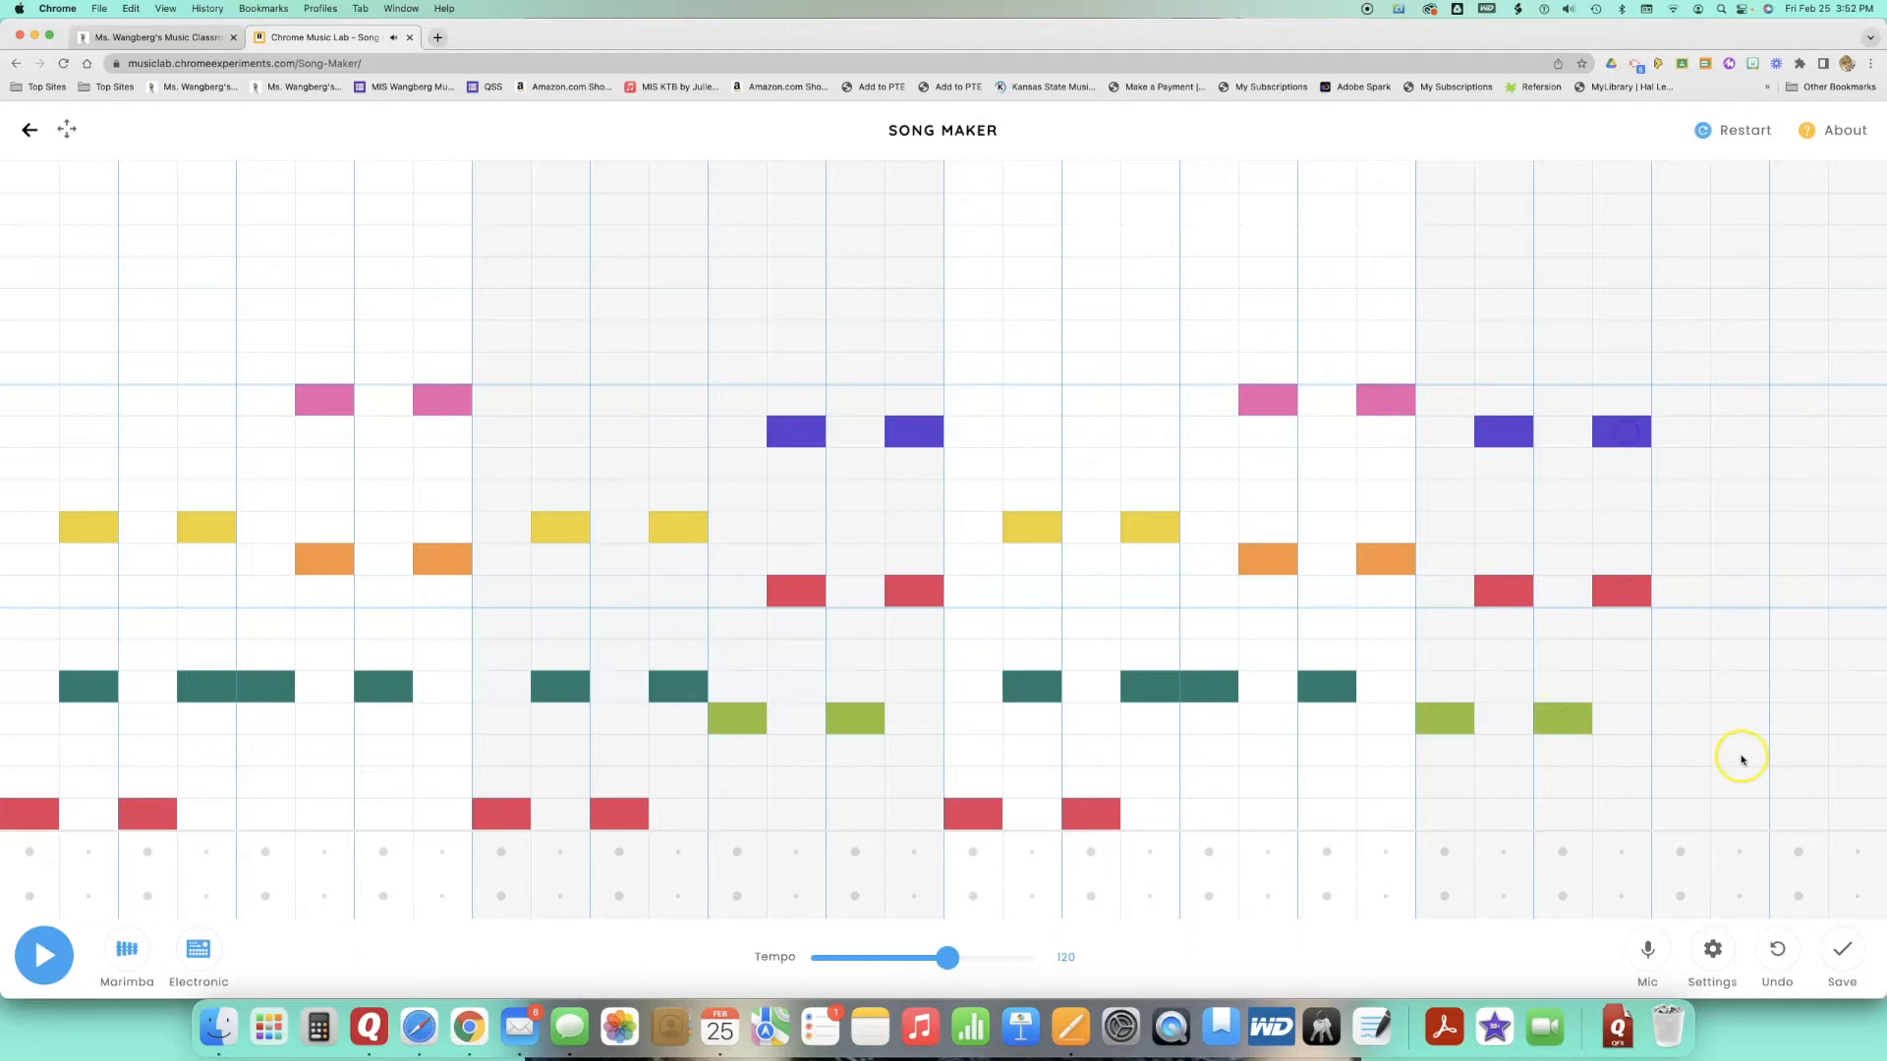
- Enter the open C chord on beats 3 and 4 of bar 4: low C, followed by G and the higher E together
left_click(1690, 820)
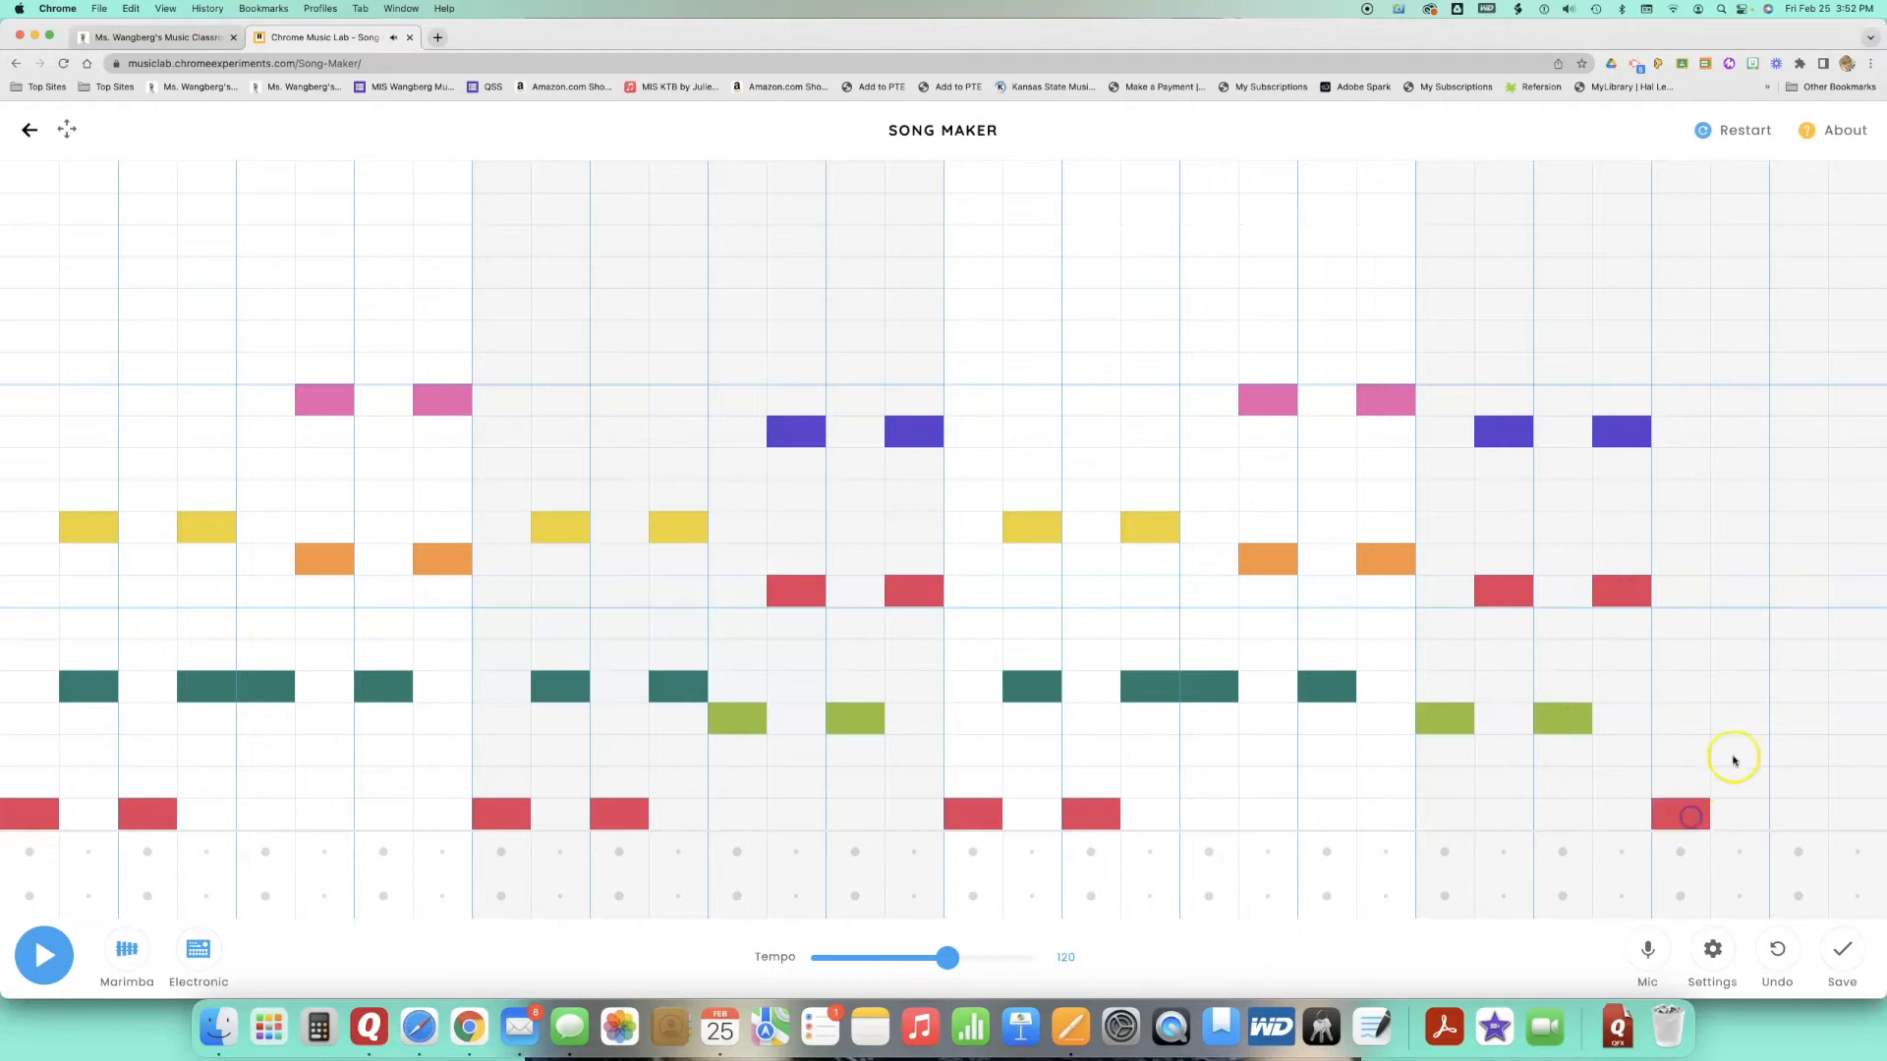
left_click(1747, 686)
left_click(1739, 532)
left_click(1798, 823)
left_click(1862, 688)
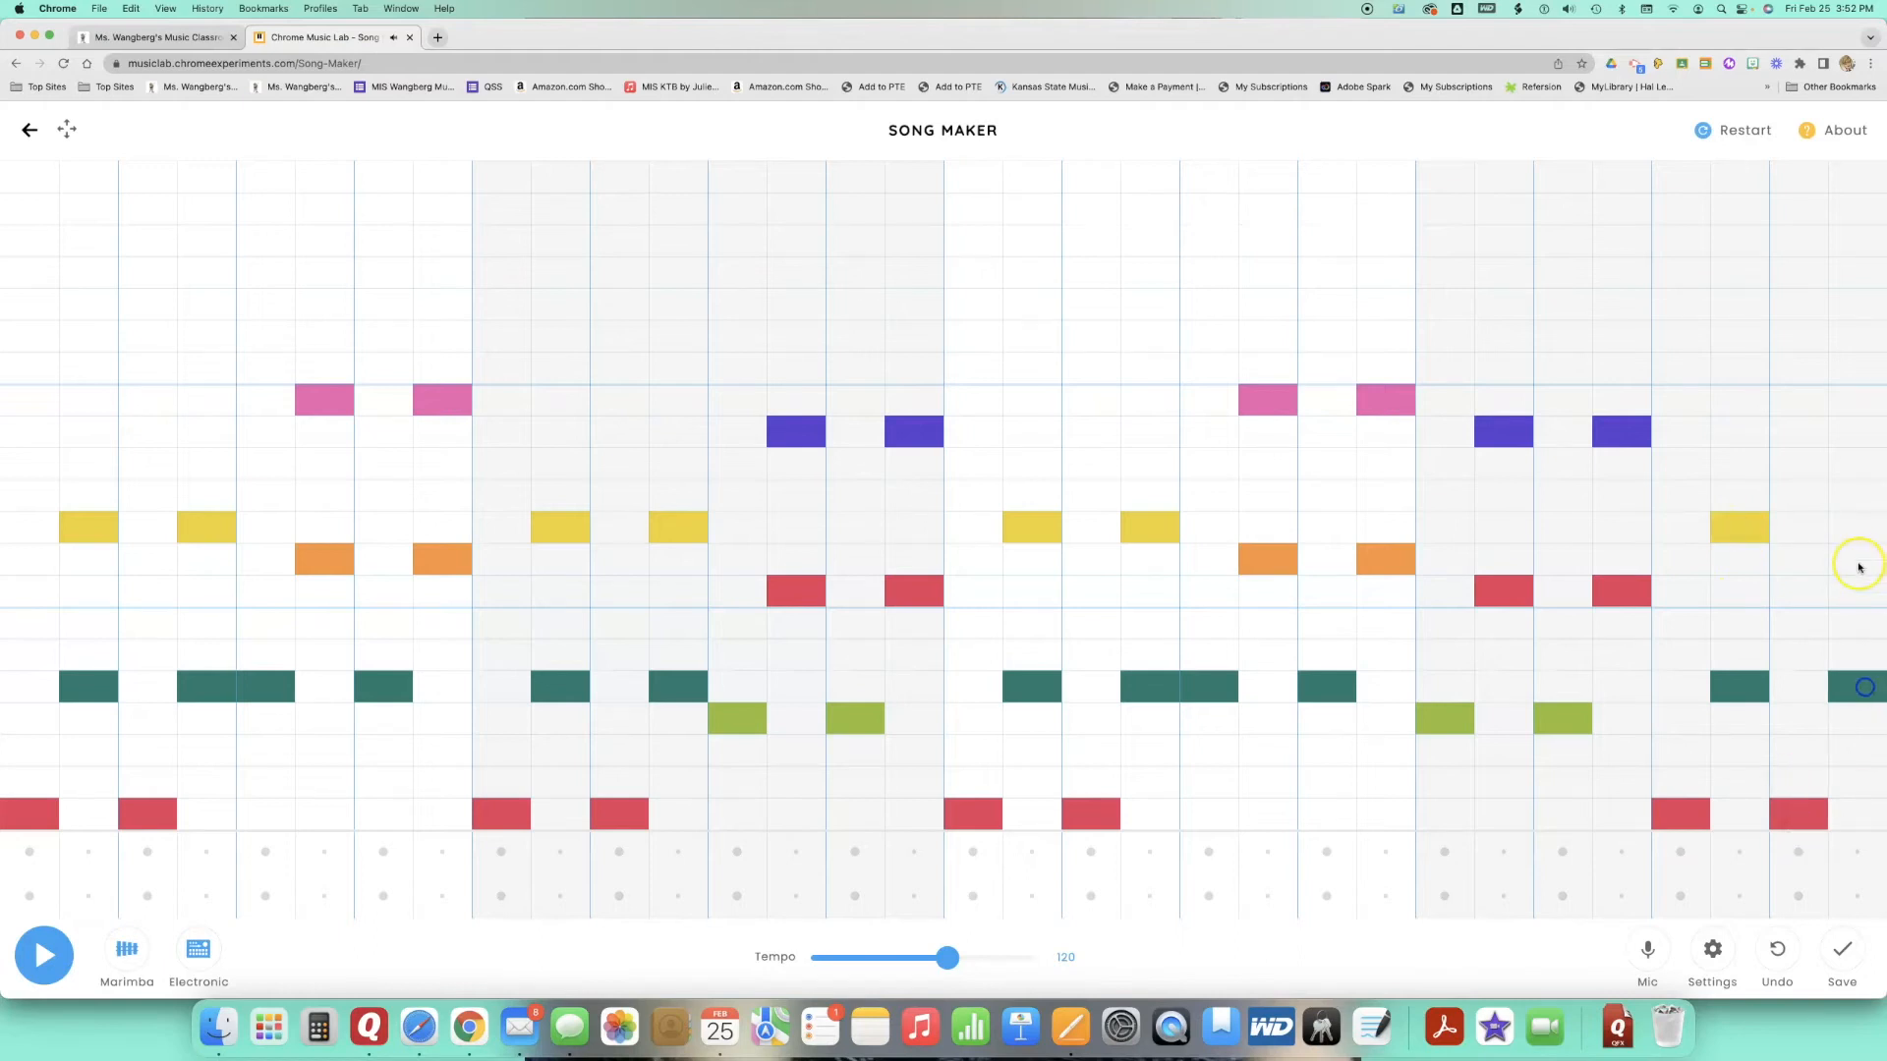
left_click(1852, 534)
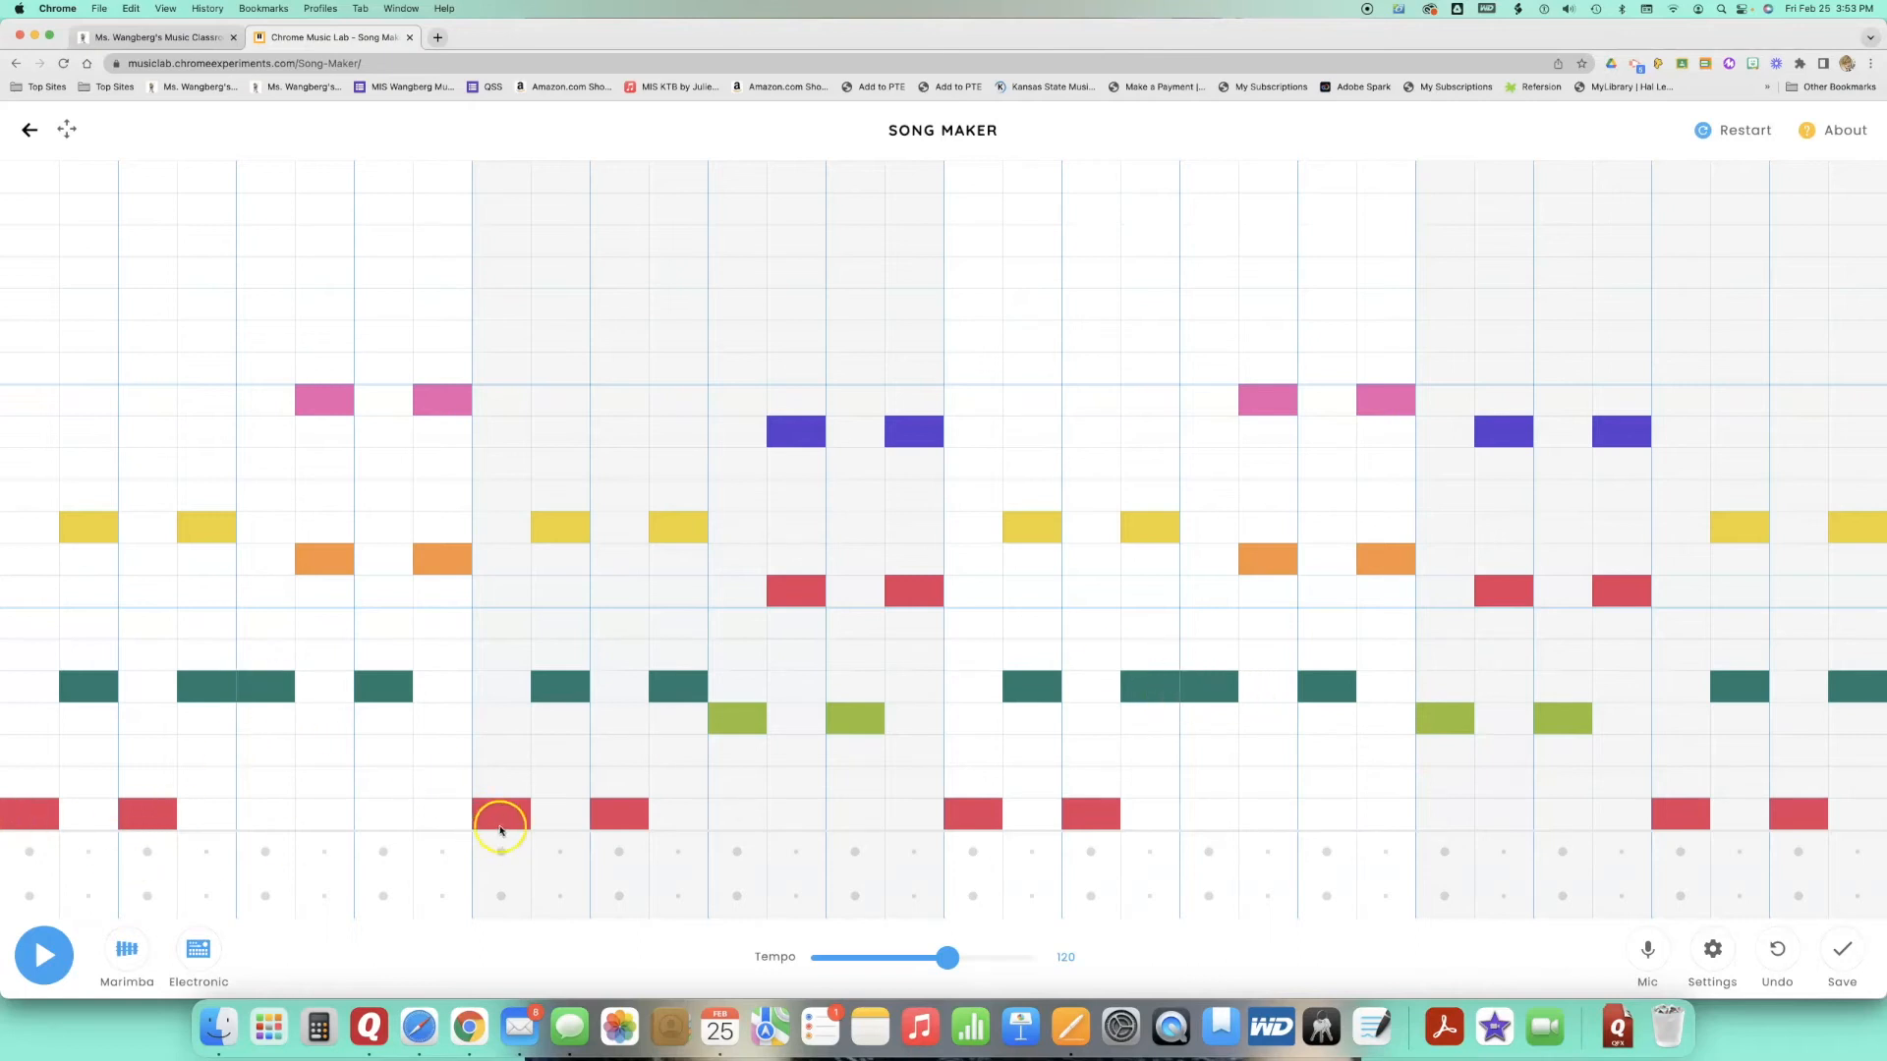
- Play back the complete four-bar chord accompaniment and stop the playback
left_click(998, 800)
left_click(983, 816)
left_click(53, 944)
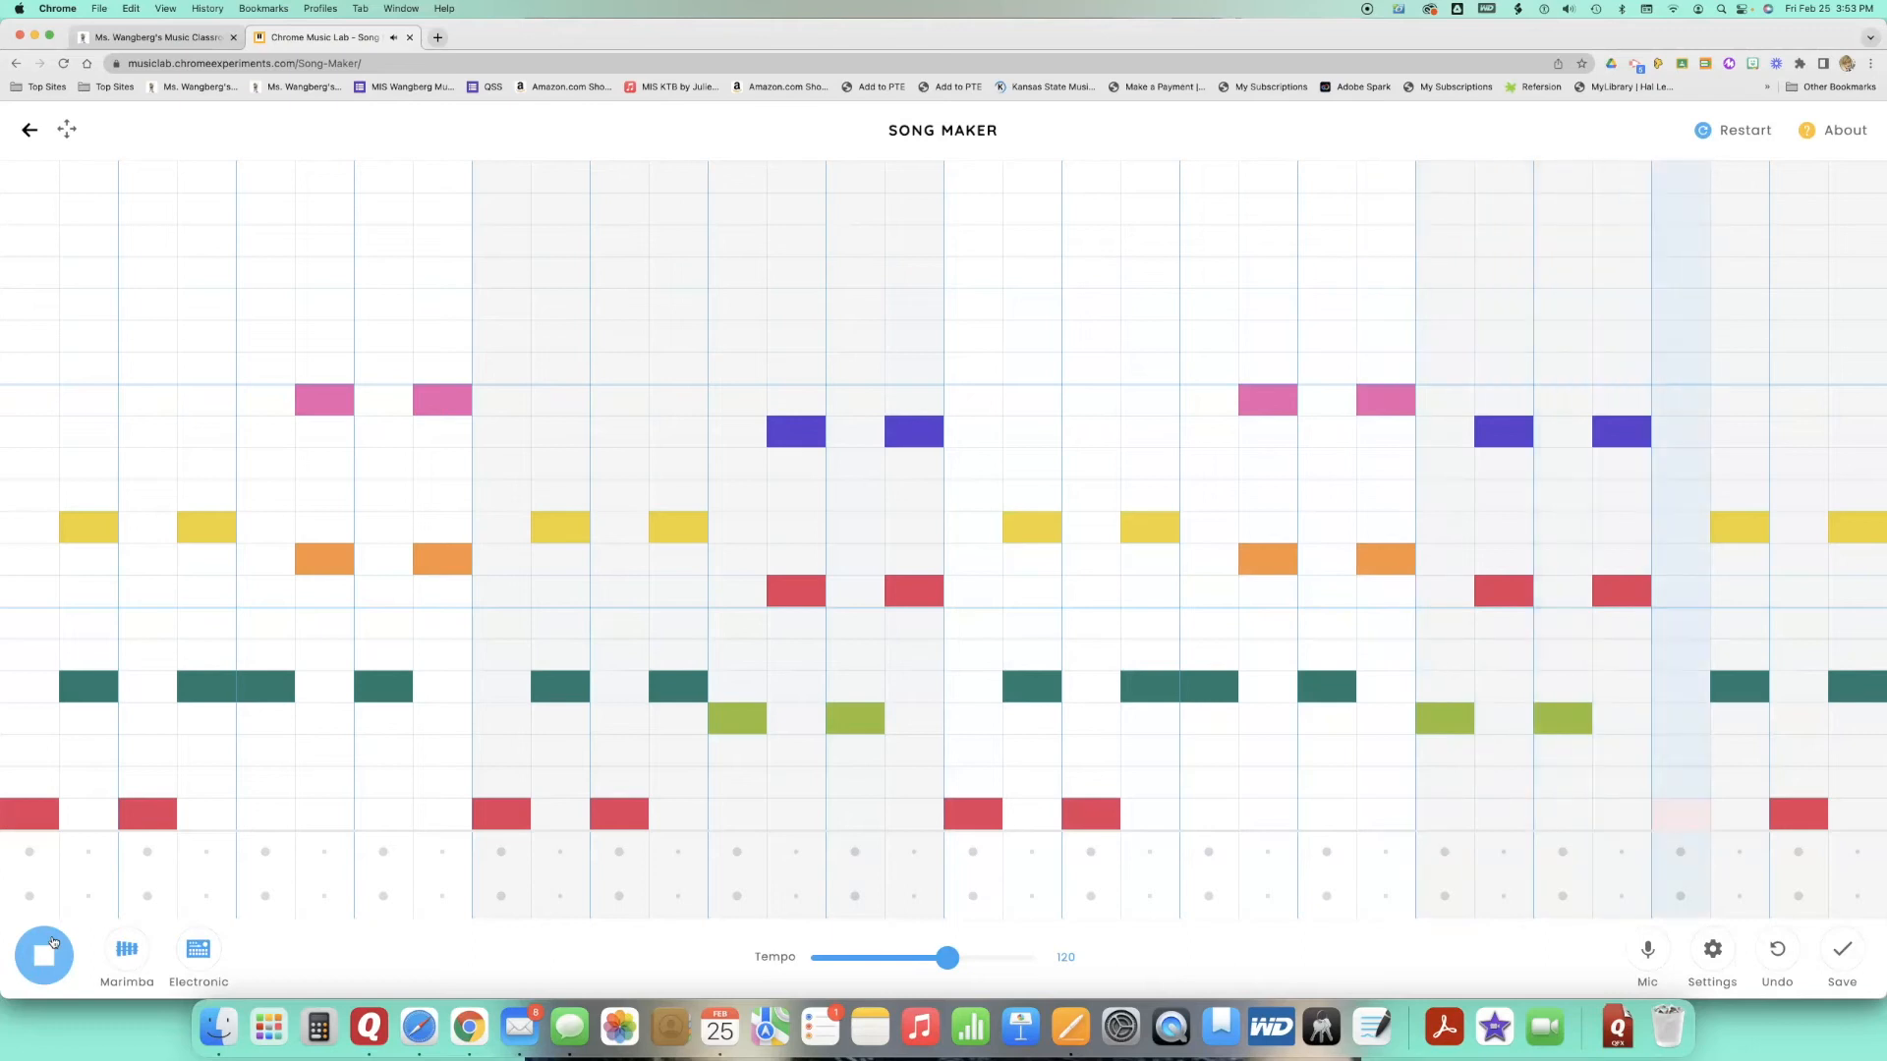
left_click(53, 941)
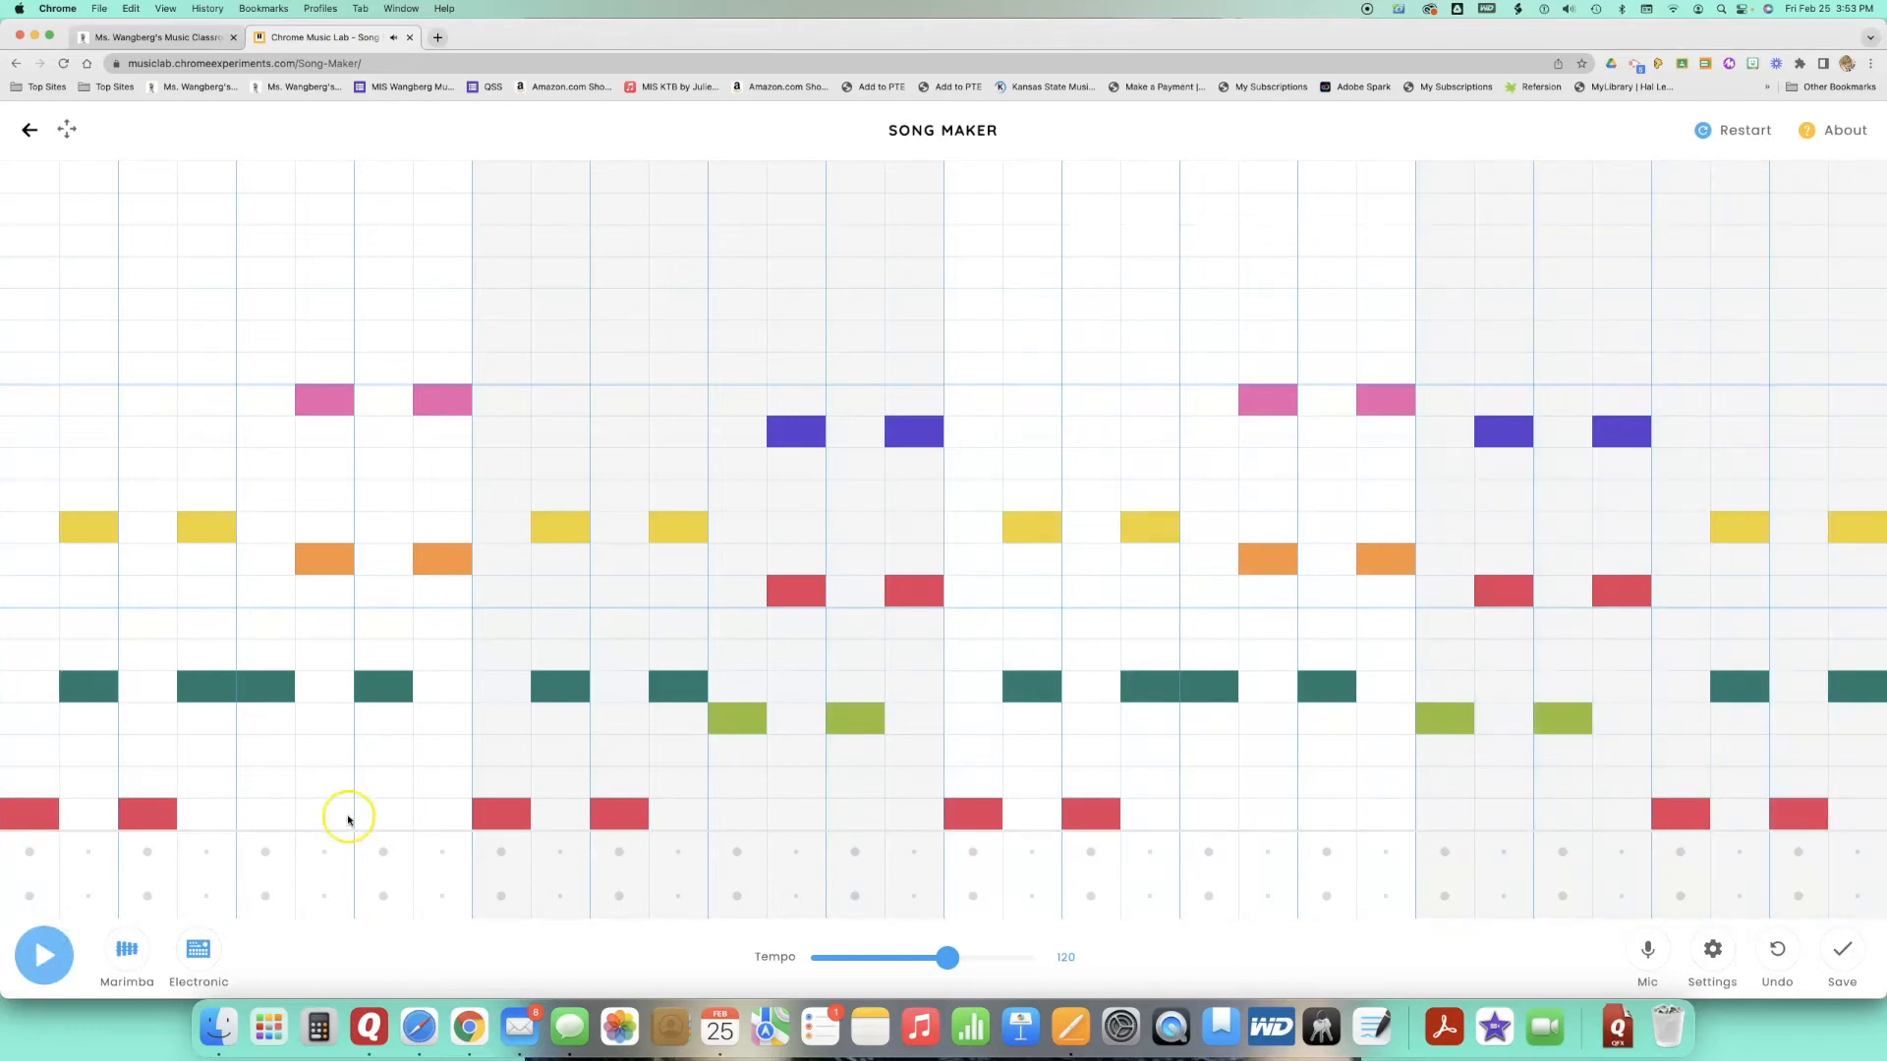
- Delete all the C, G and E notes of the C chord on beats 1 and 2 of bar 2
left_click(506, 813)
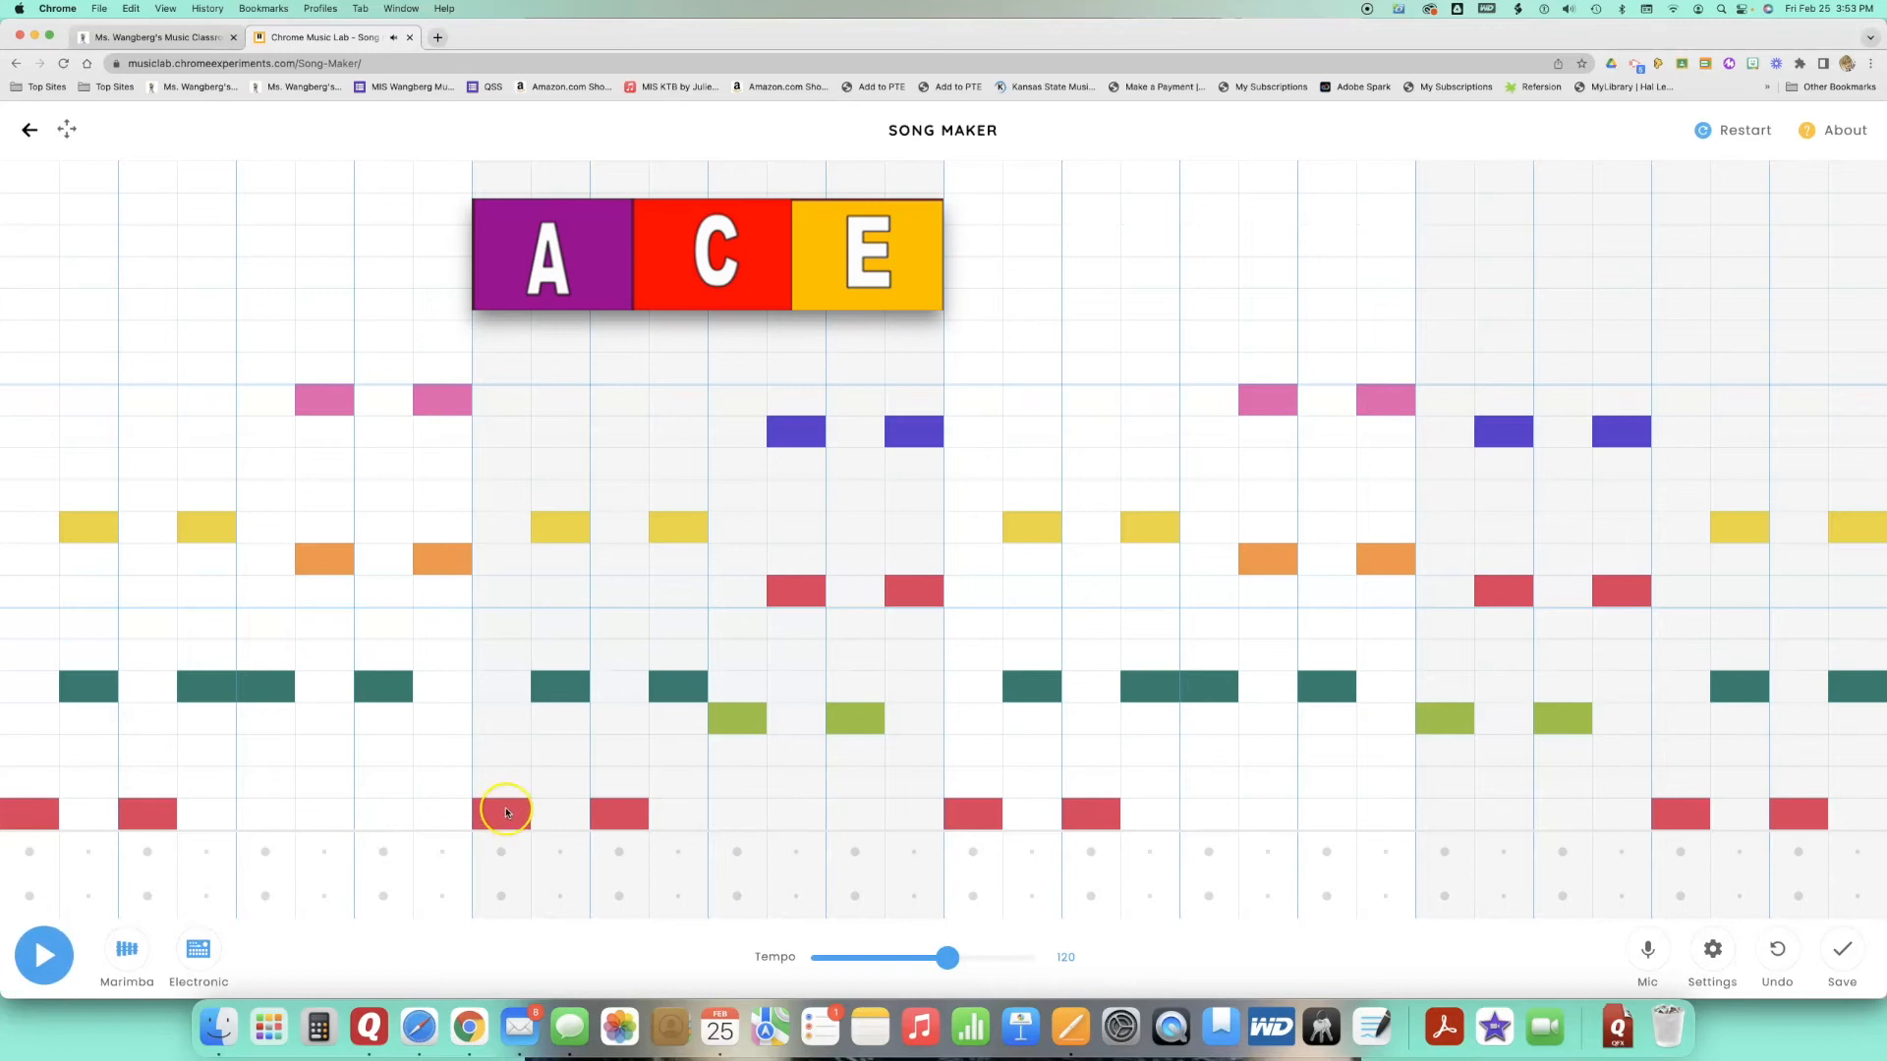
left_click(632, 819)
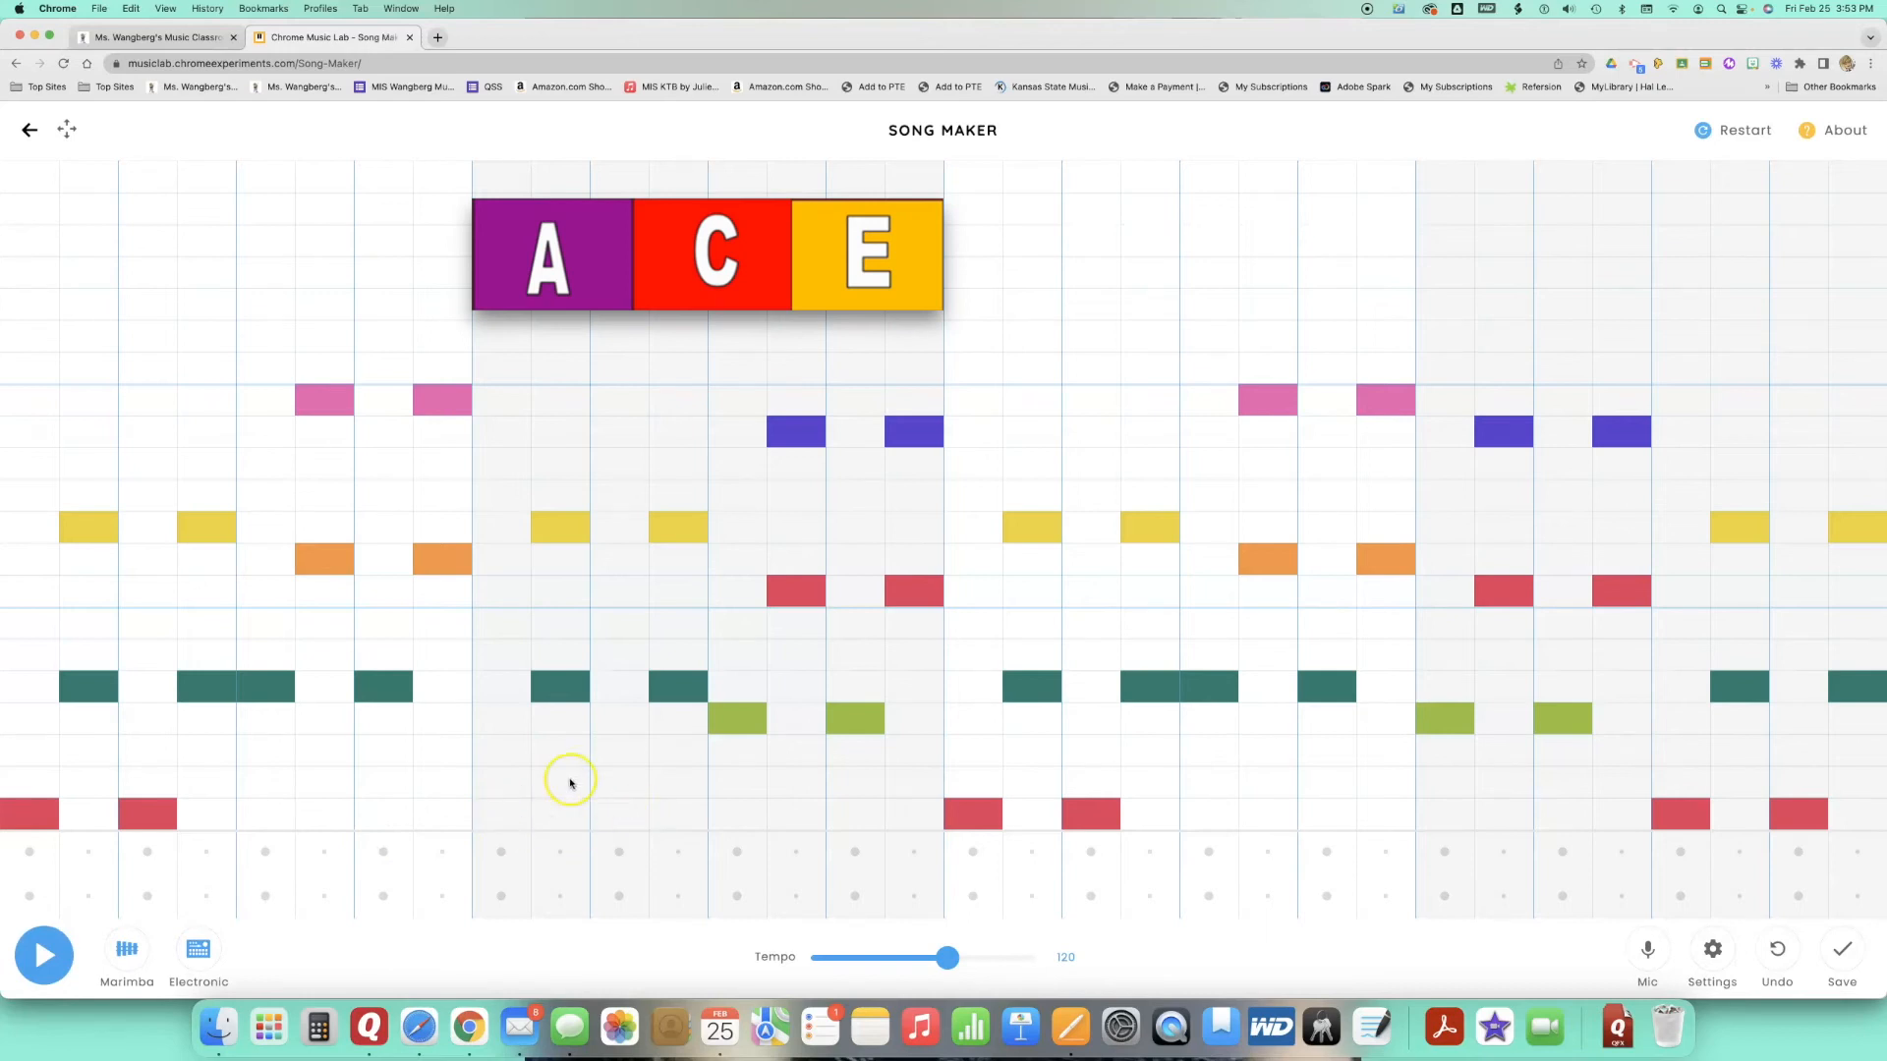
left_click(512, 755)
left_click(512, 755)
left_click(550, 682)
left_click(678, 687)
left_click(546, 535)
left_click(671, 530)
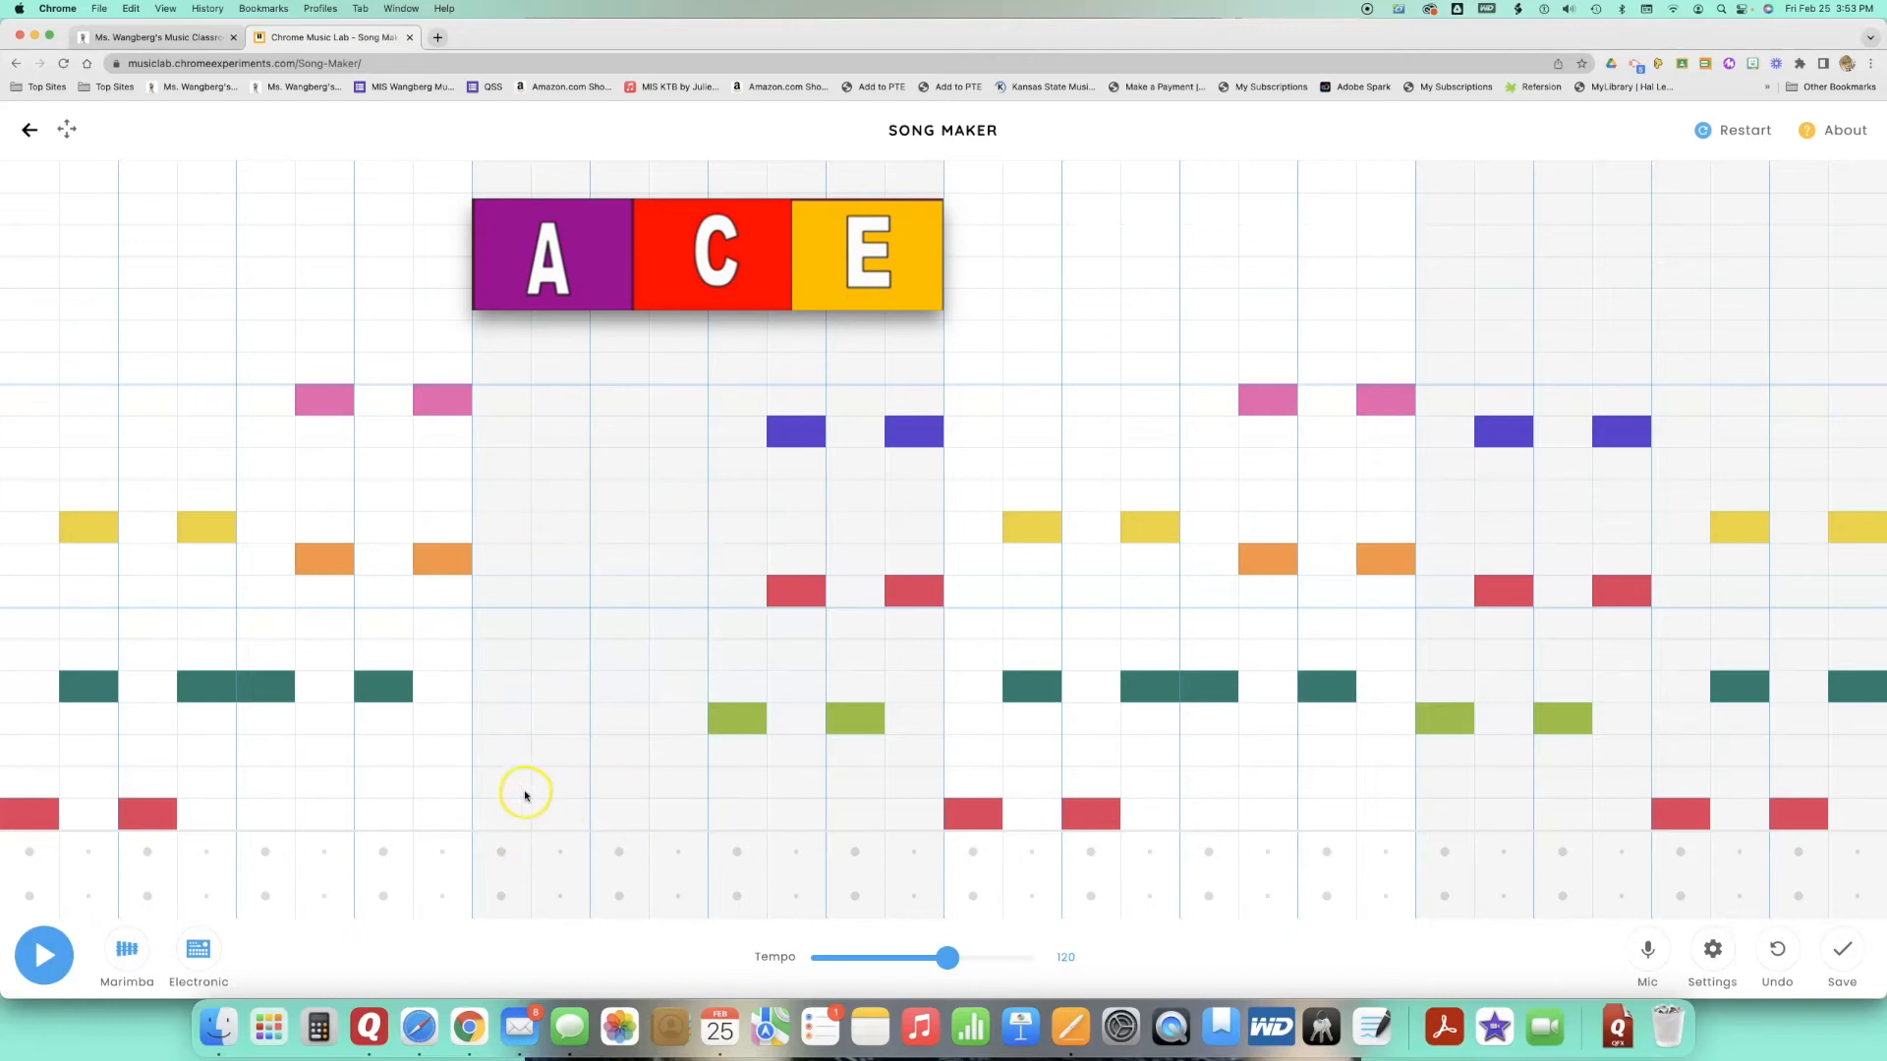
- Enter an open A minor chord on beats 1 and 2 of bar 2, A followed by E and the highest C together, and play the song
left_click(511, 657)
left_click(613, 656)
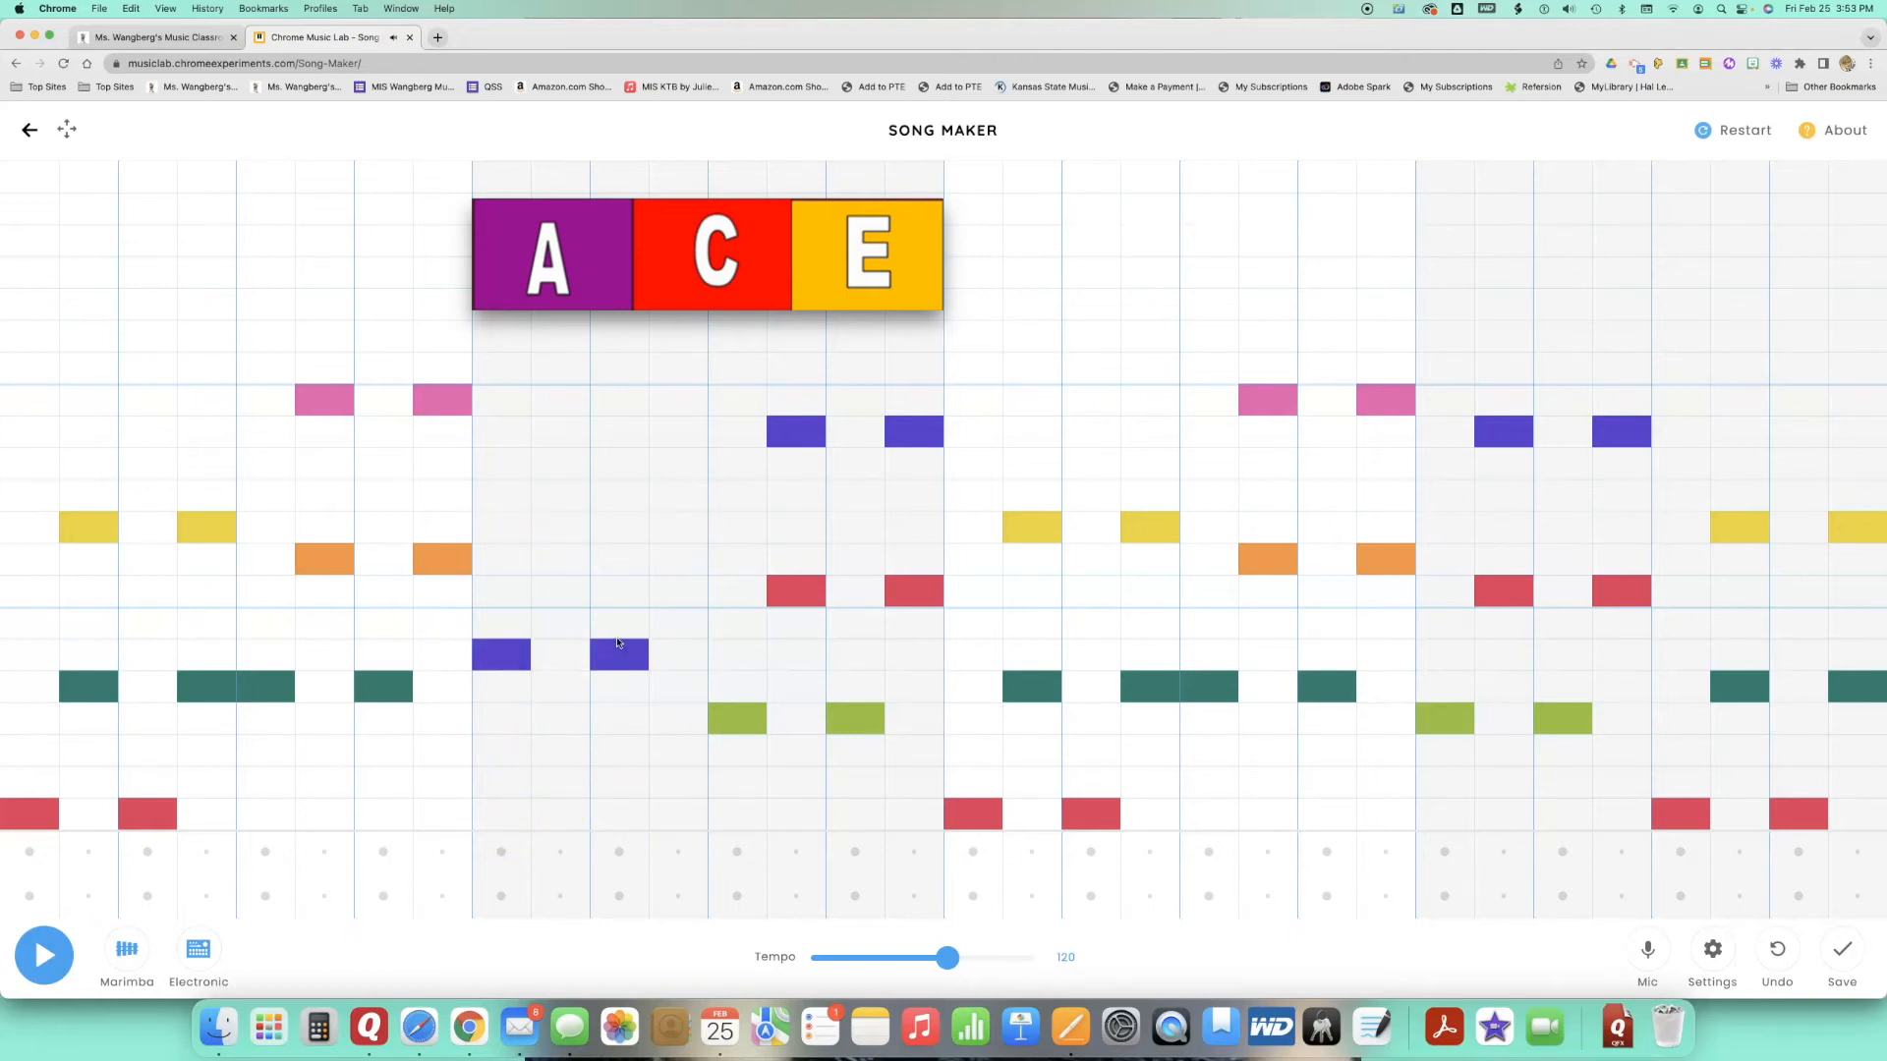
left_click(570, 529)
left_click(557, 403)
left_click(562, 408)
left_click(691, 529)
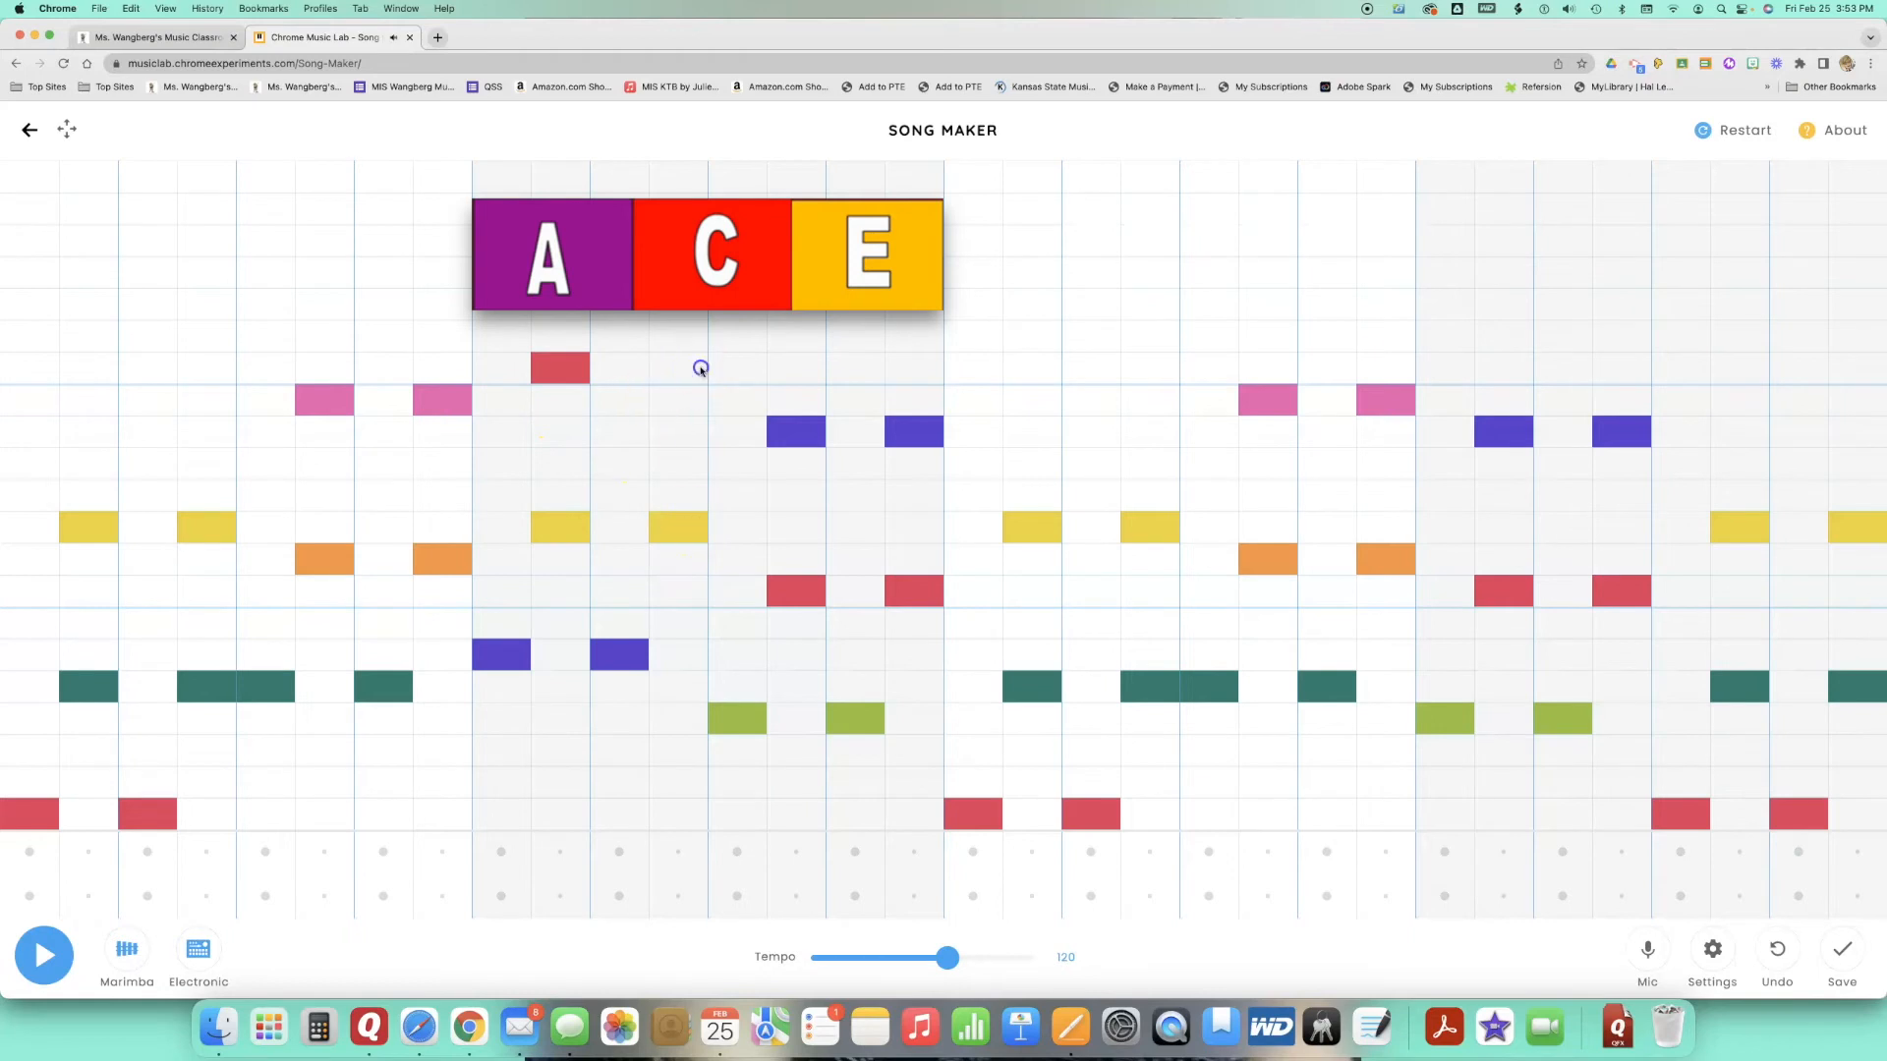
left_click(700, 368)
left_click(54, 943)
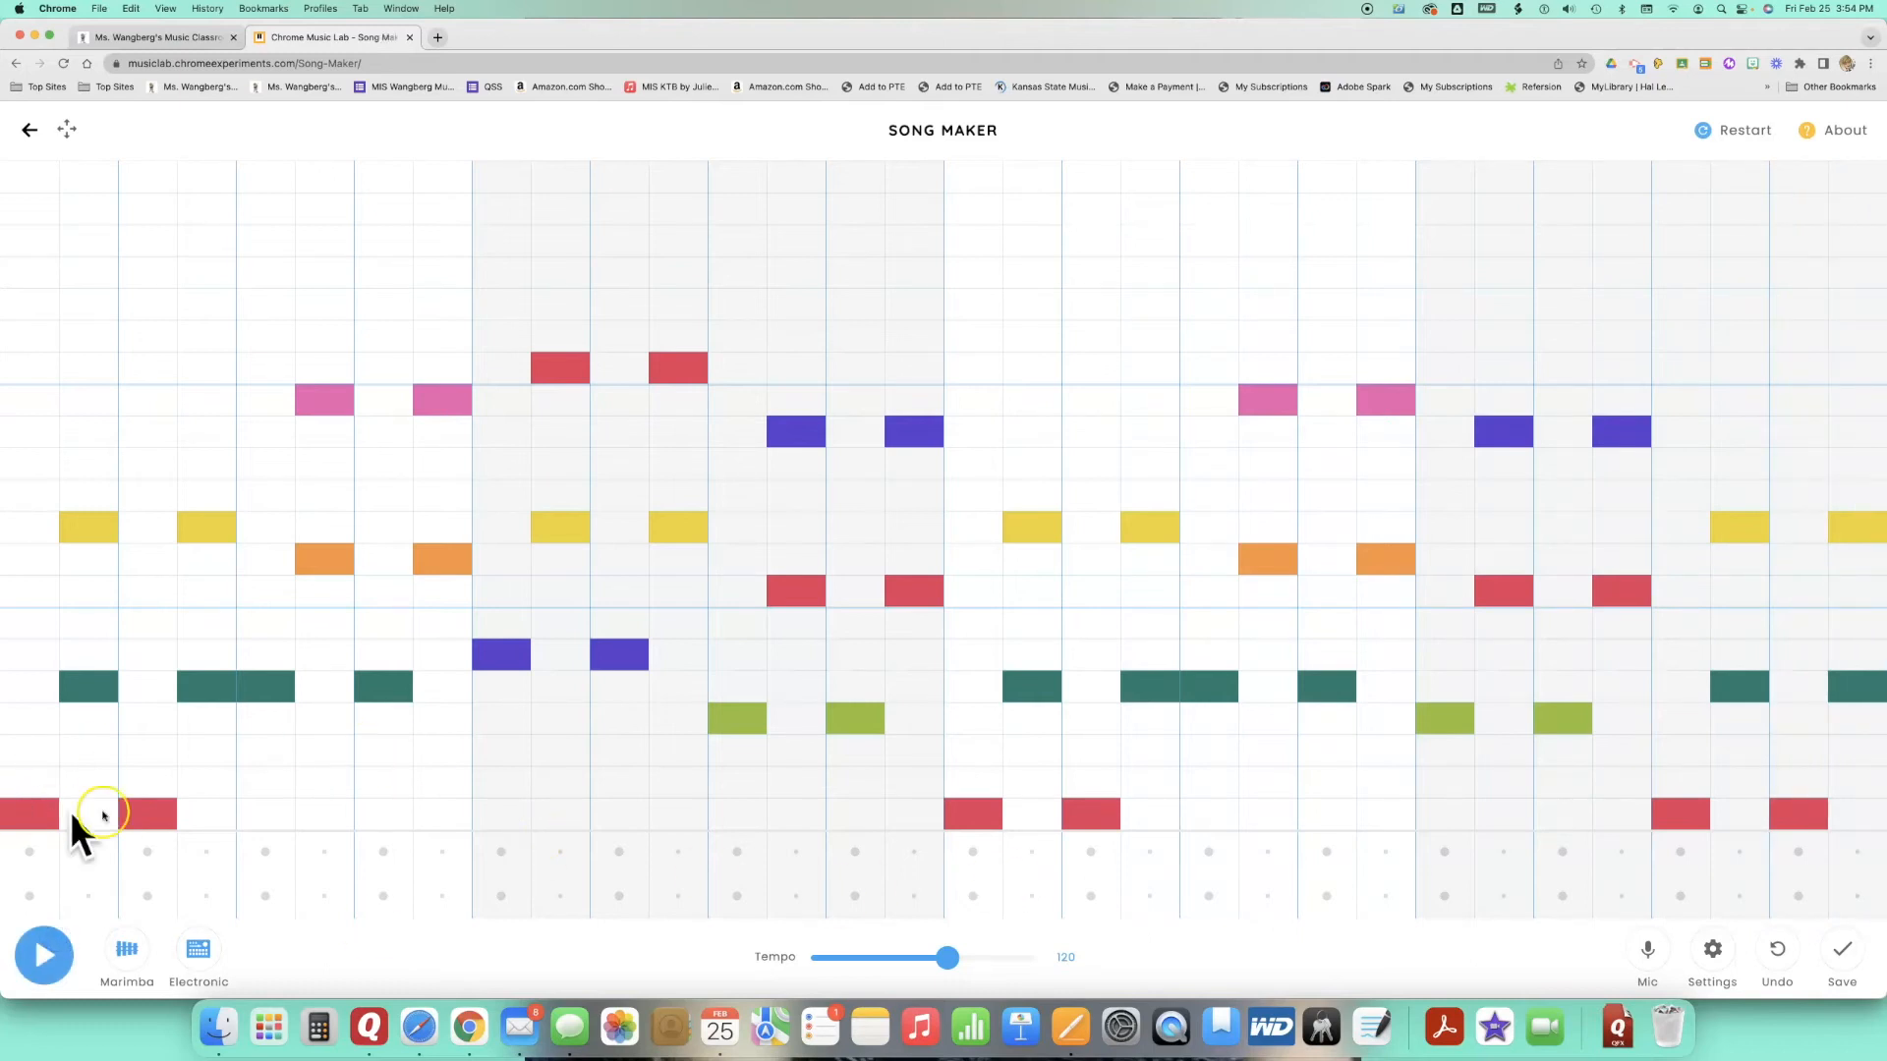
- Try both C notes of the A minor chord in bar 2 one octave lower
left_click(563, 594)
left_click(672, 594)
left_click(562, 369)
left_click(672, 369)
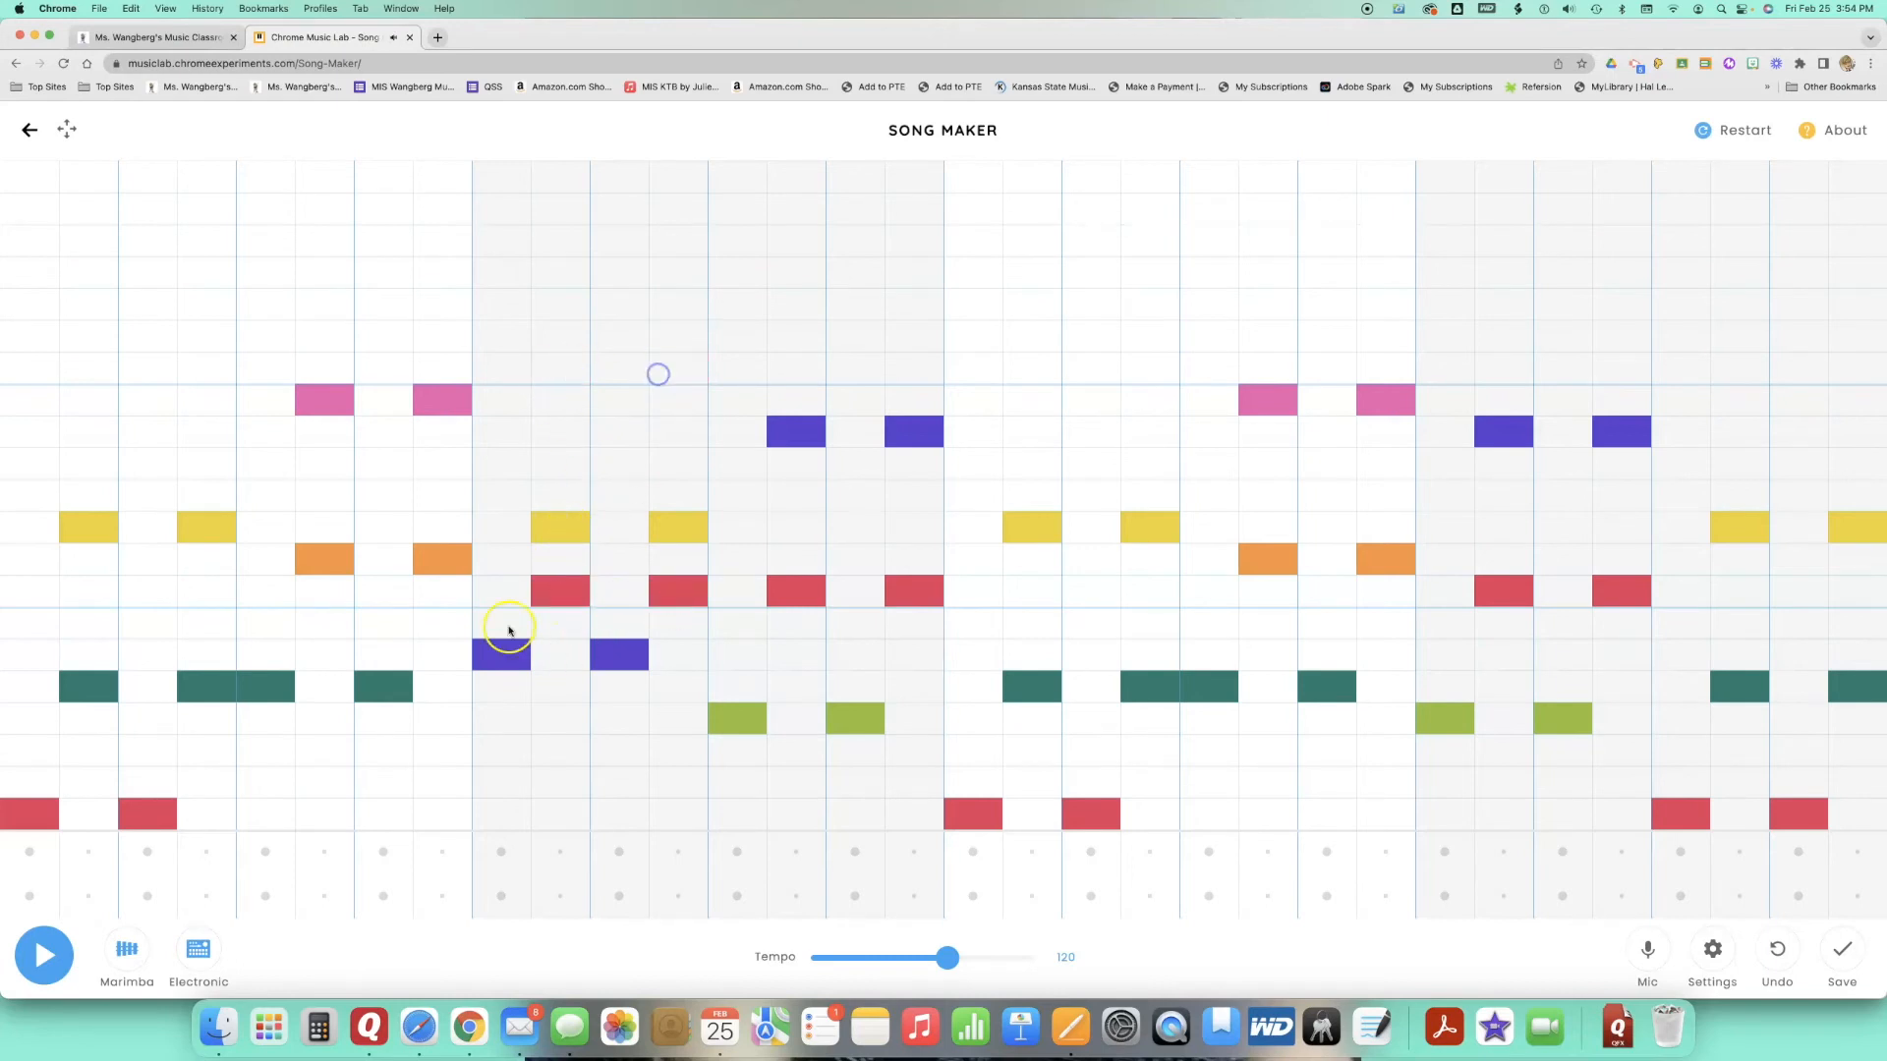
- Return both C notes of the A minor chord in bar 2 to the upper octave
left_click(573, 590)
left_click(678, 591)
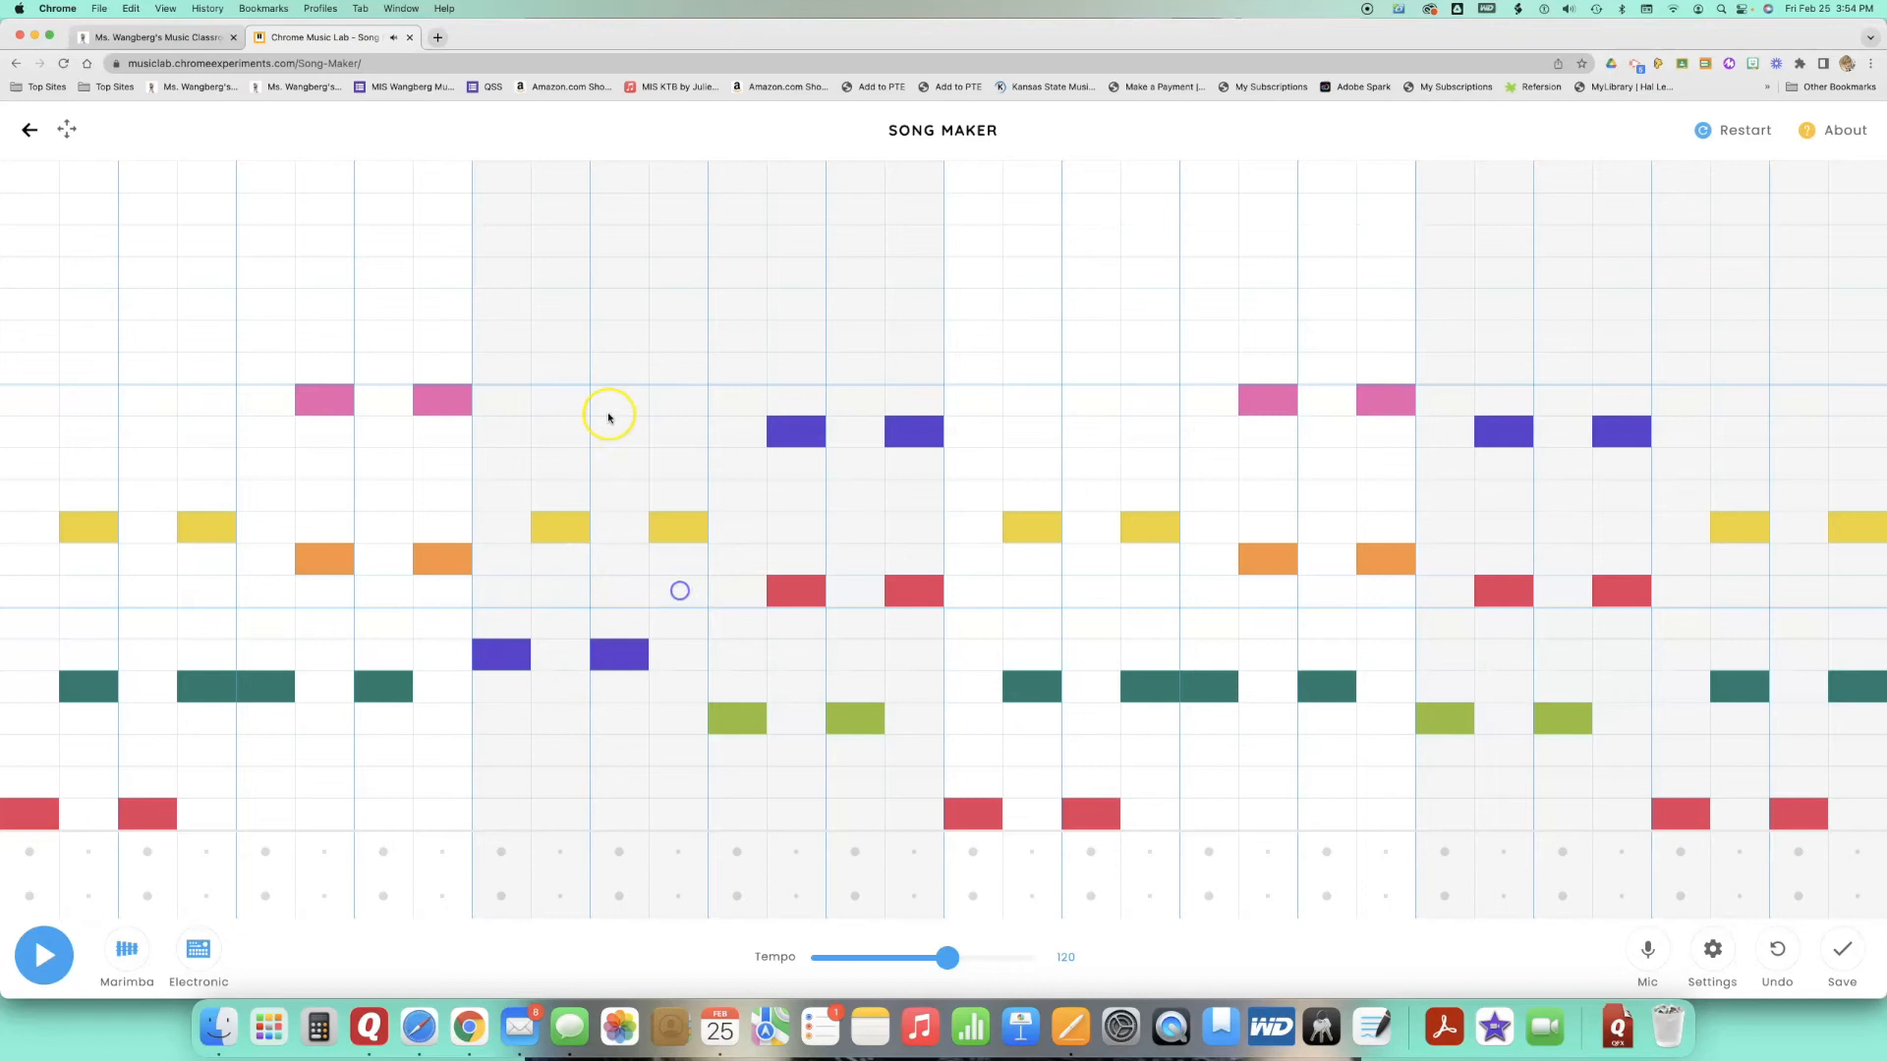
left_click(567, 365)
left_click(678, 366)
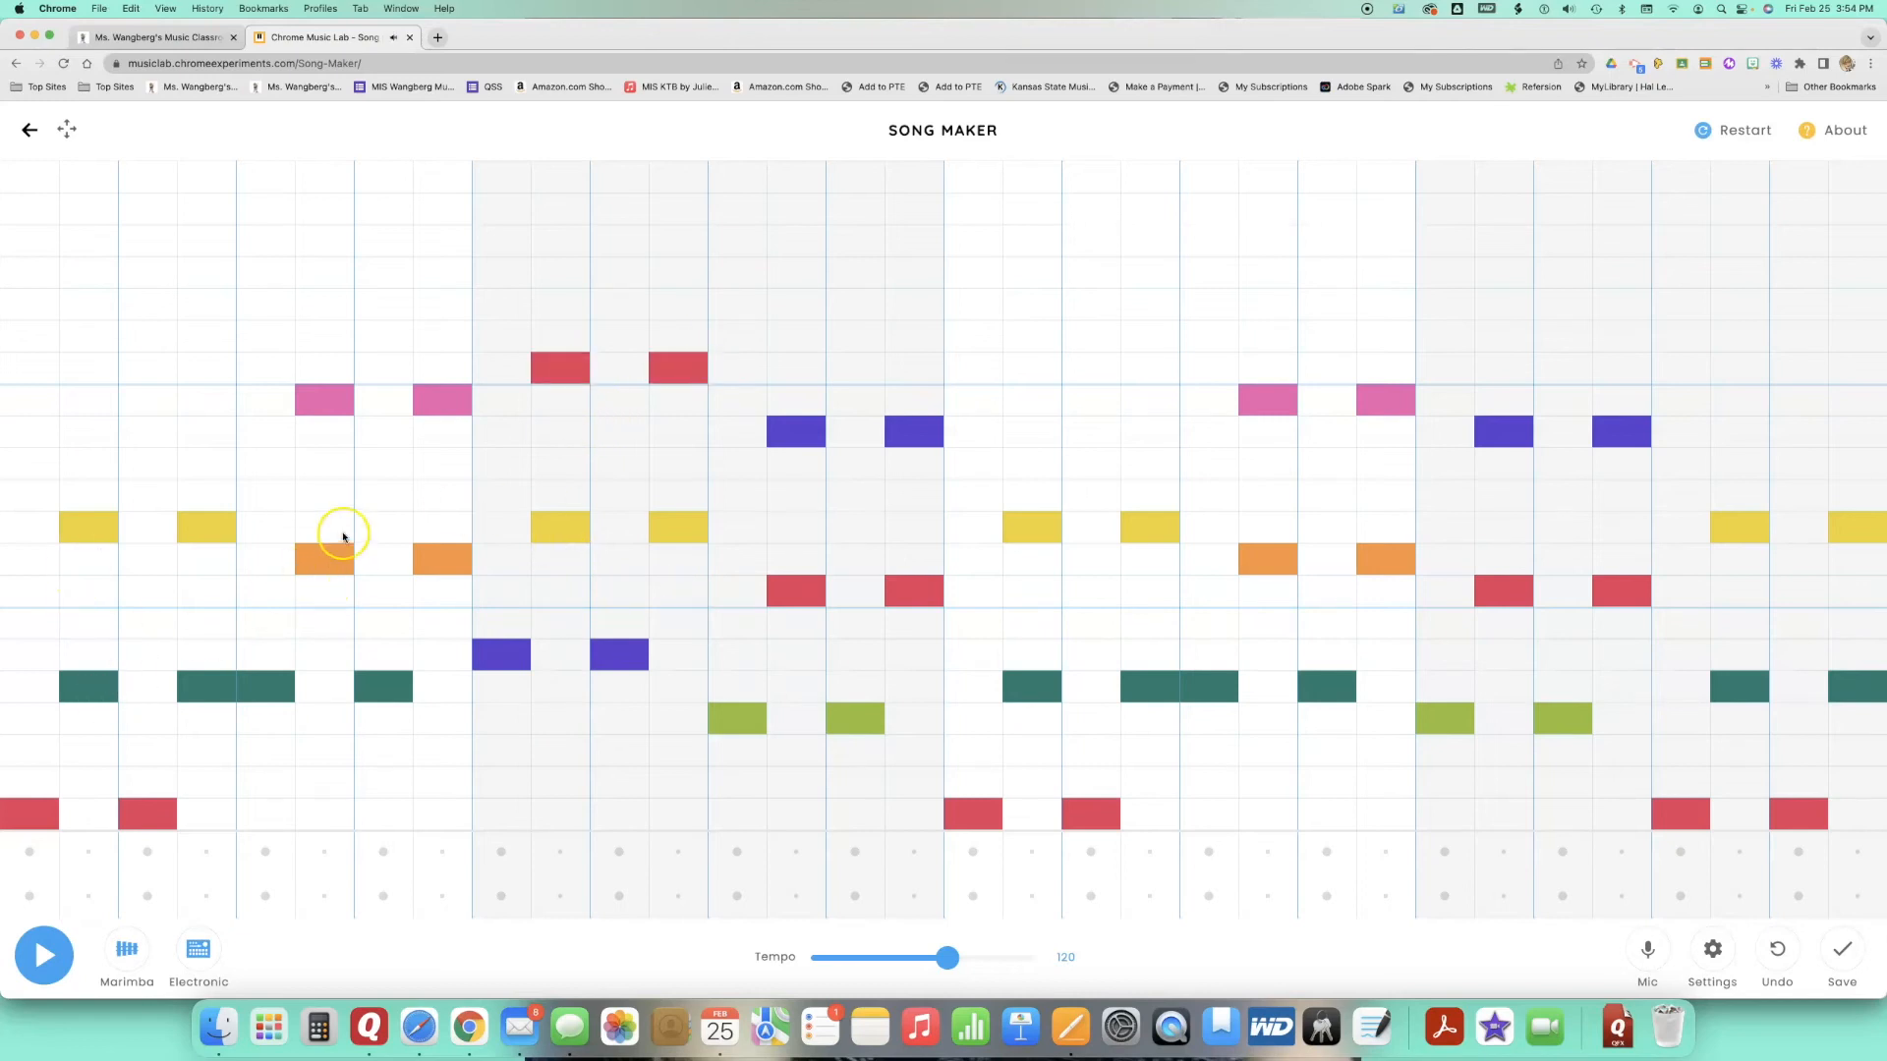
- Start the percussion in bars 1 and 2 with circles on the opening beat and the second half of each beat 2, and triangles on each beat 3
left_click(9, 900)
left_click(390, 898)
left_click(560, 896)
left_click(619, 851)
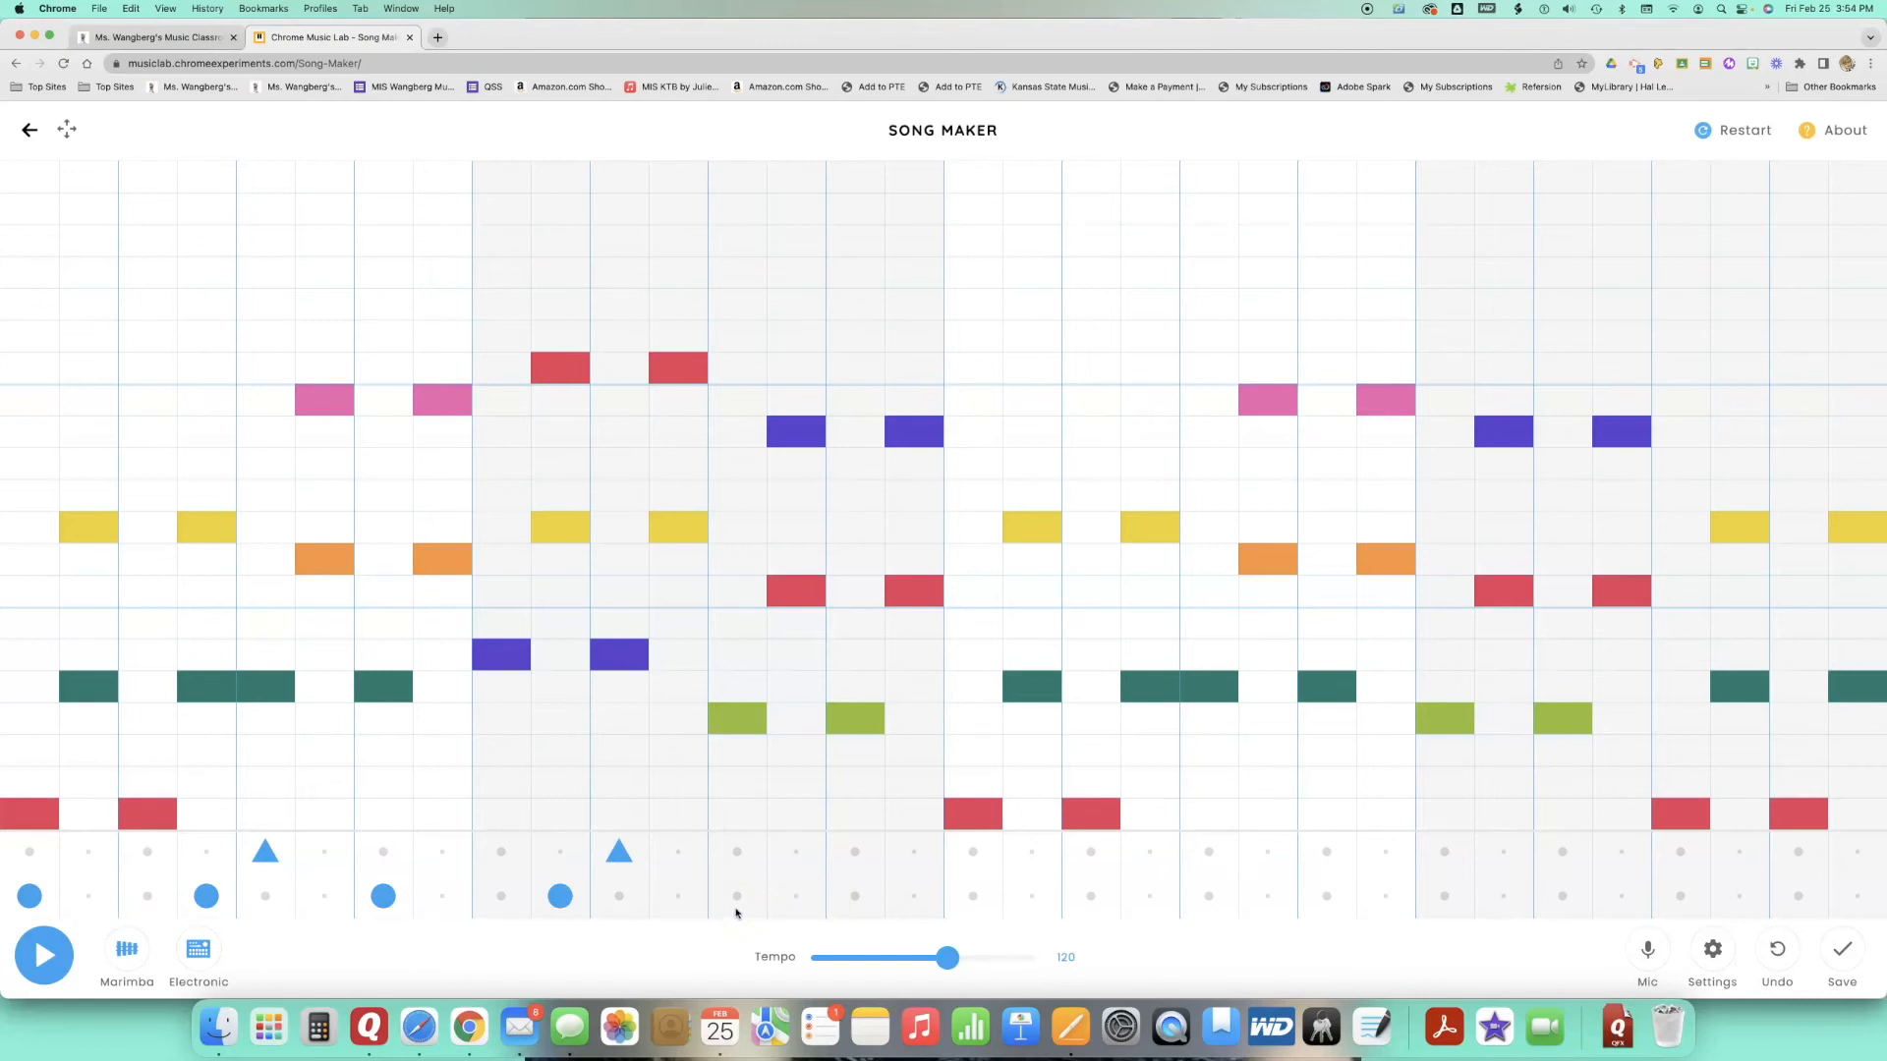
left_click(619, 851)
left_click(678, 896)
left_click(737, 850)
- Enter percussion in bars 3 and 4, circles on beat 1 and the second half of beat 2, triangles on beat 3, and start playback
left_click(973, 896)
left_click(1150, 896)
left_click(1208, 851)
left_click(1445, 896)
left_click(1635, 899)
left_click(1680, 851)
key("space")
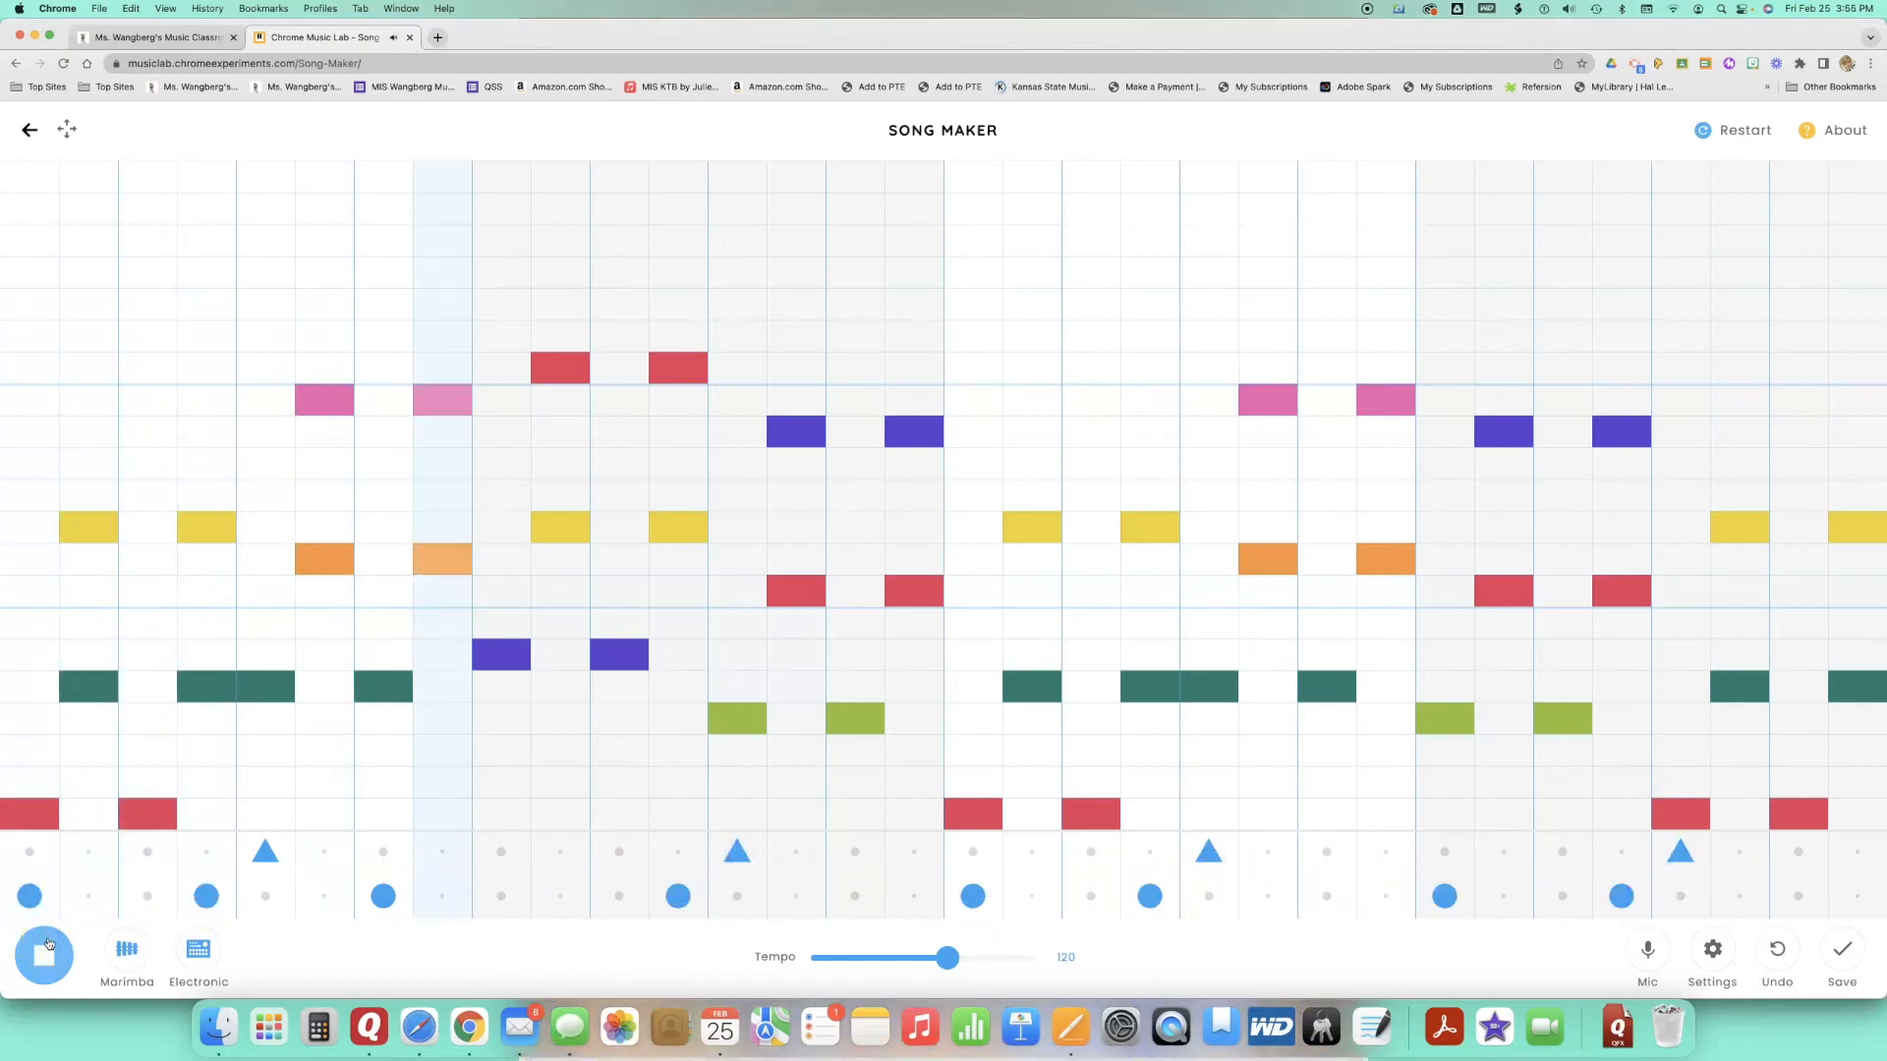
- Move the stray circle hit from beat 4 of bar 1 to beat 1 of bar 2, and play the song through
left_click(390, 899)
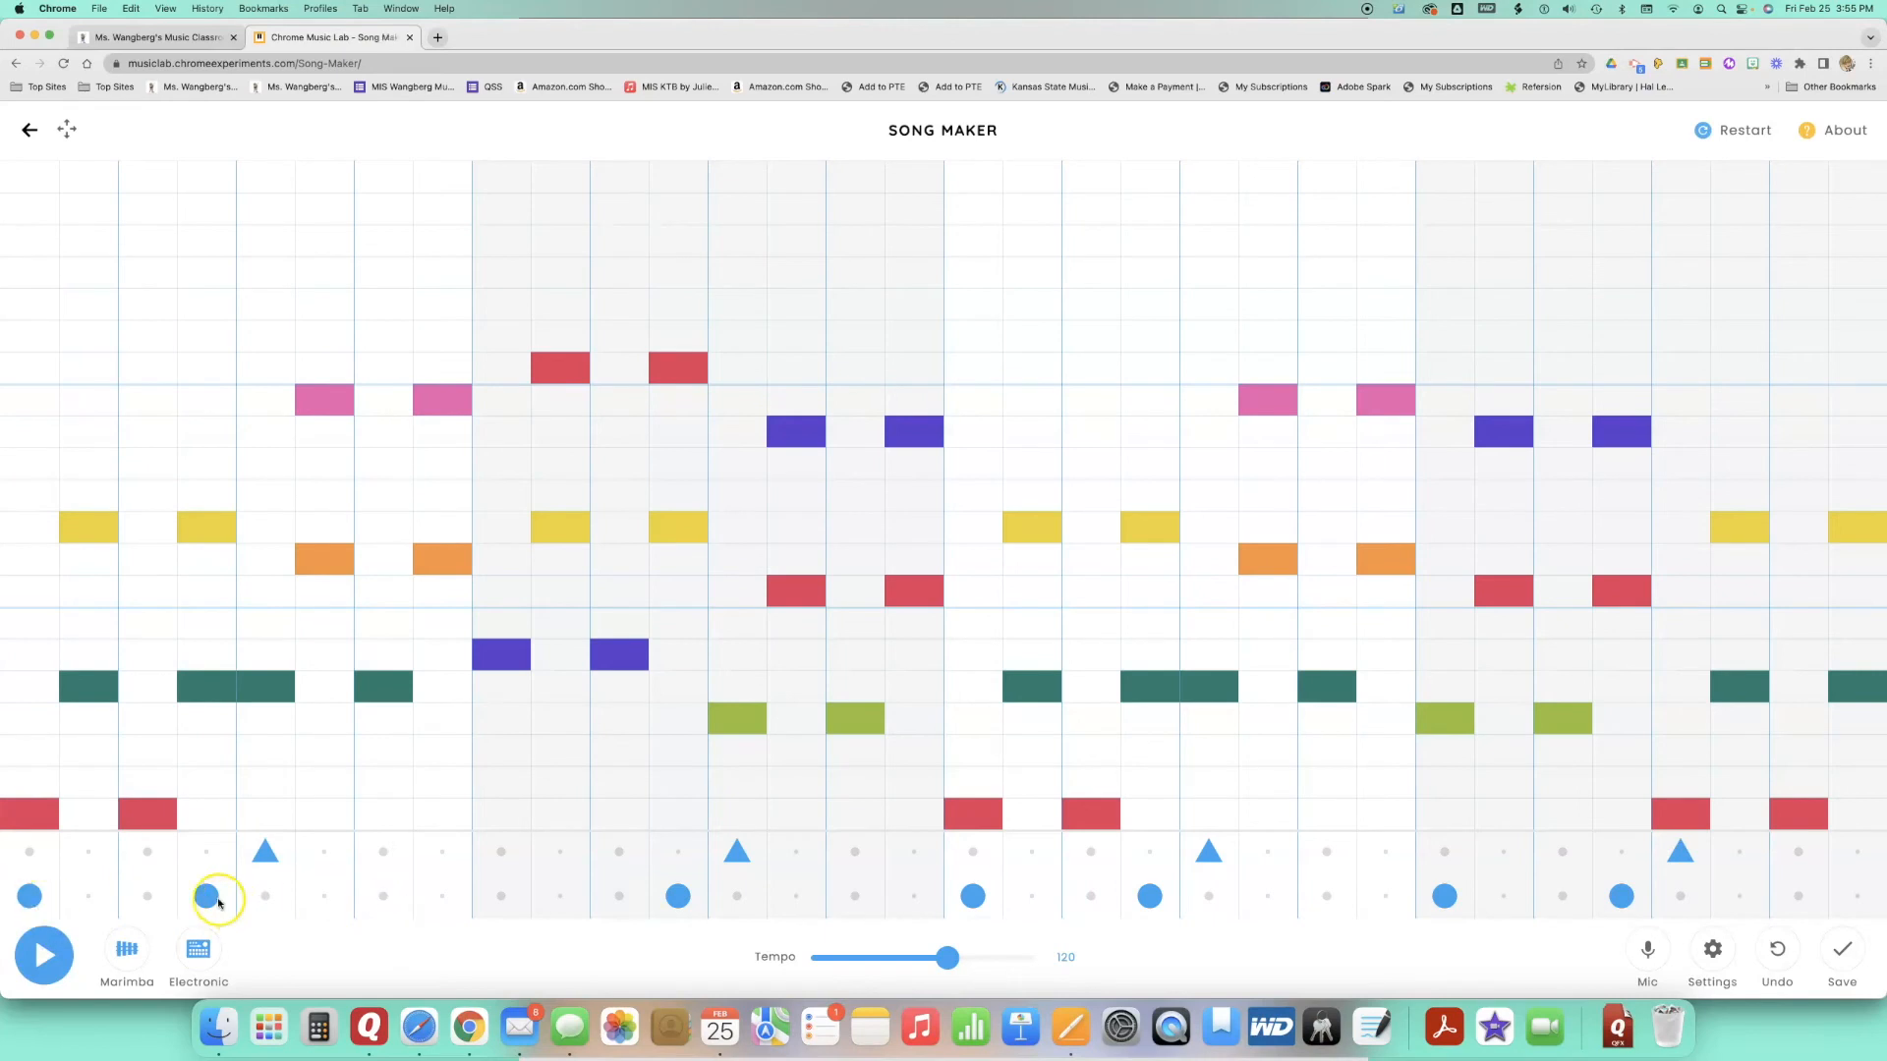
left_click(44, 954)
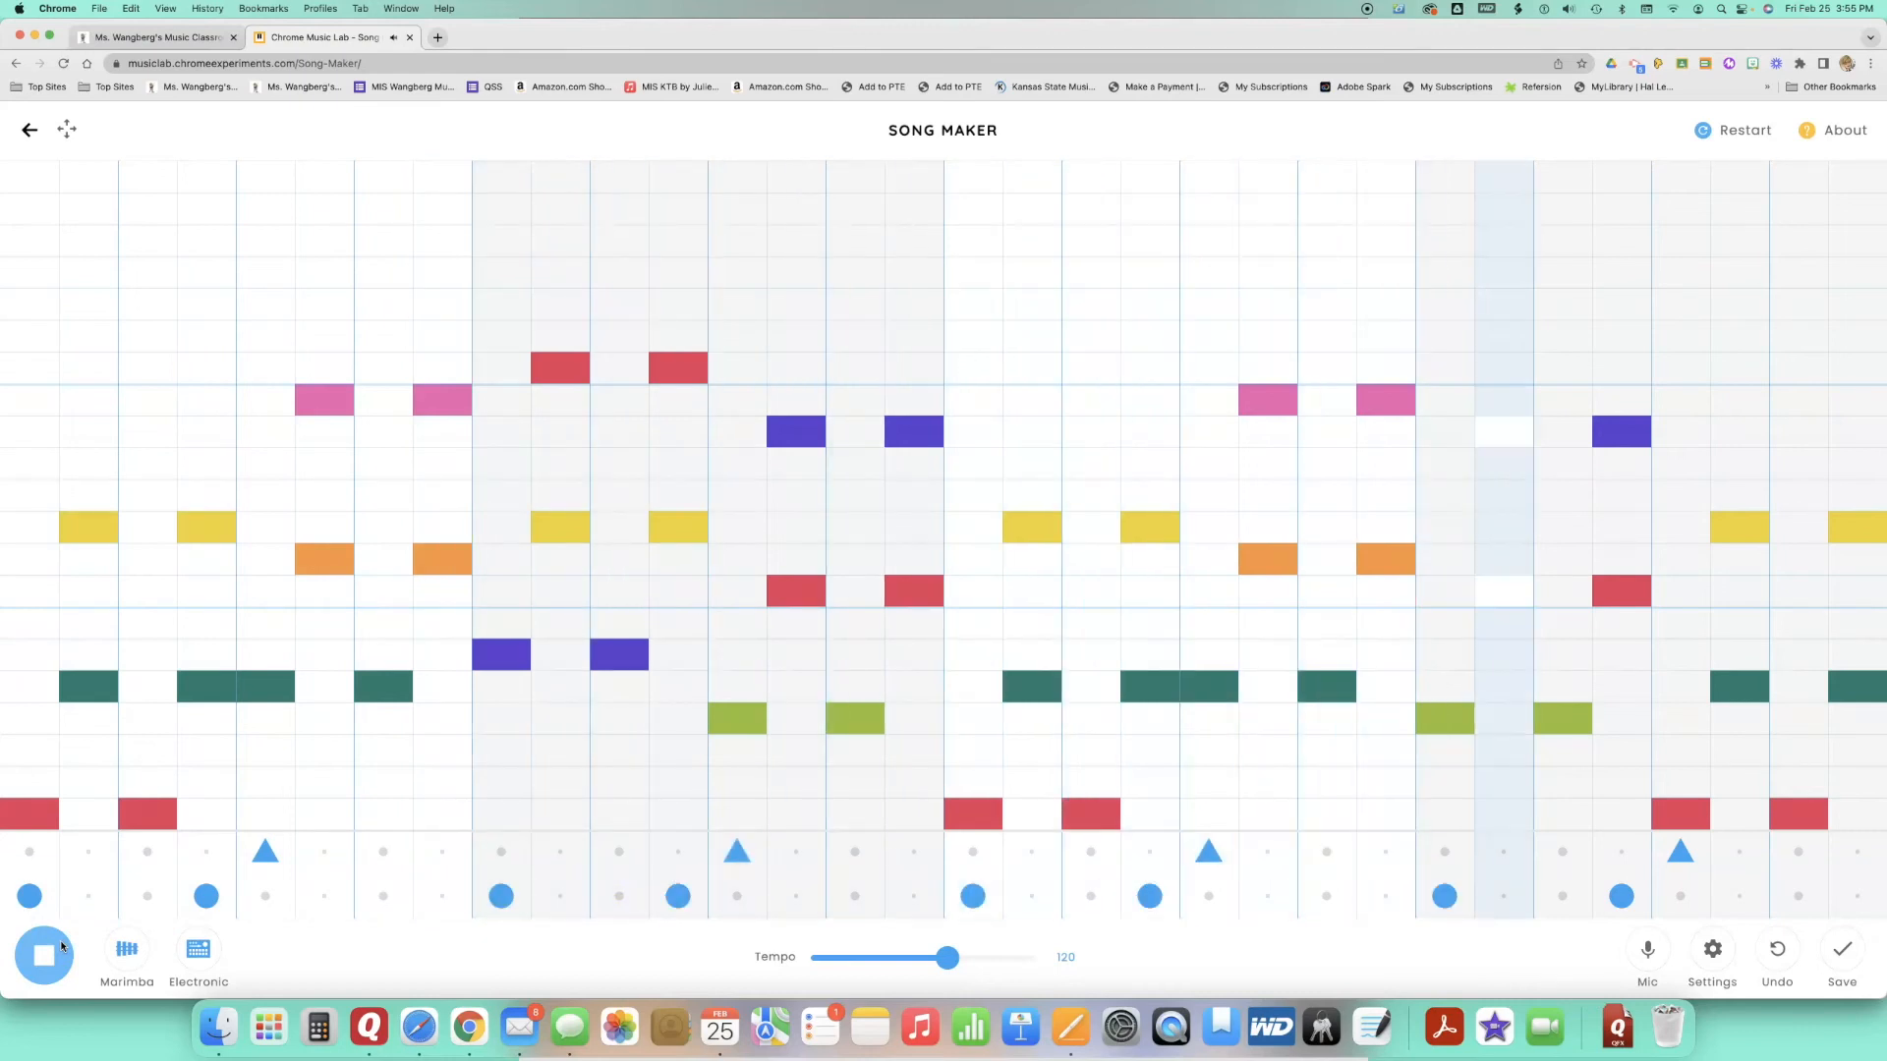
left_click(61, 945)
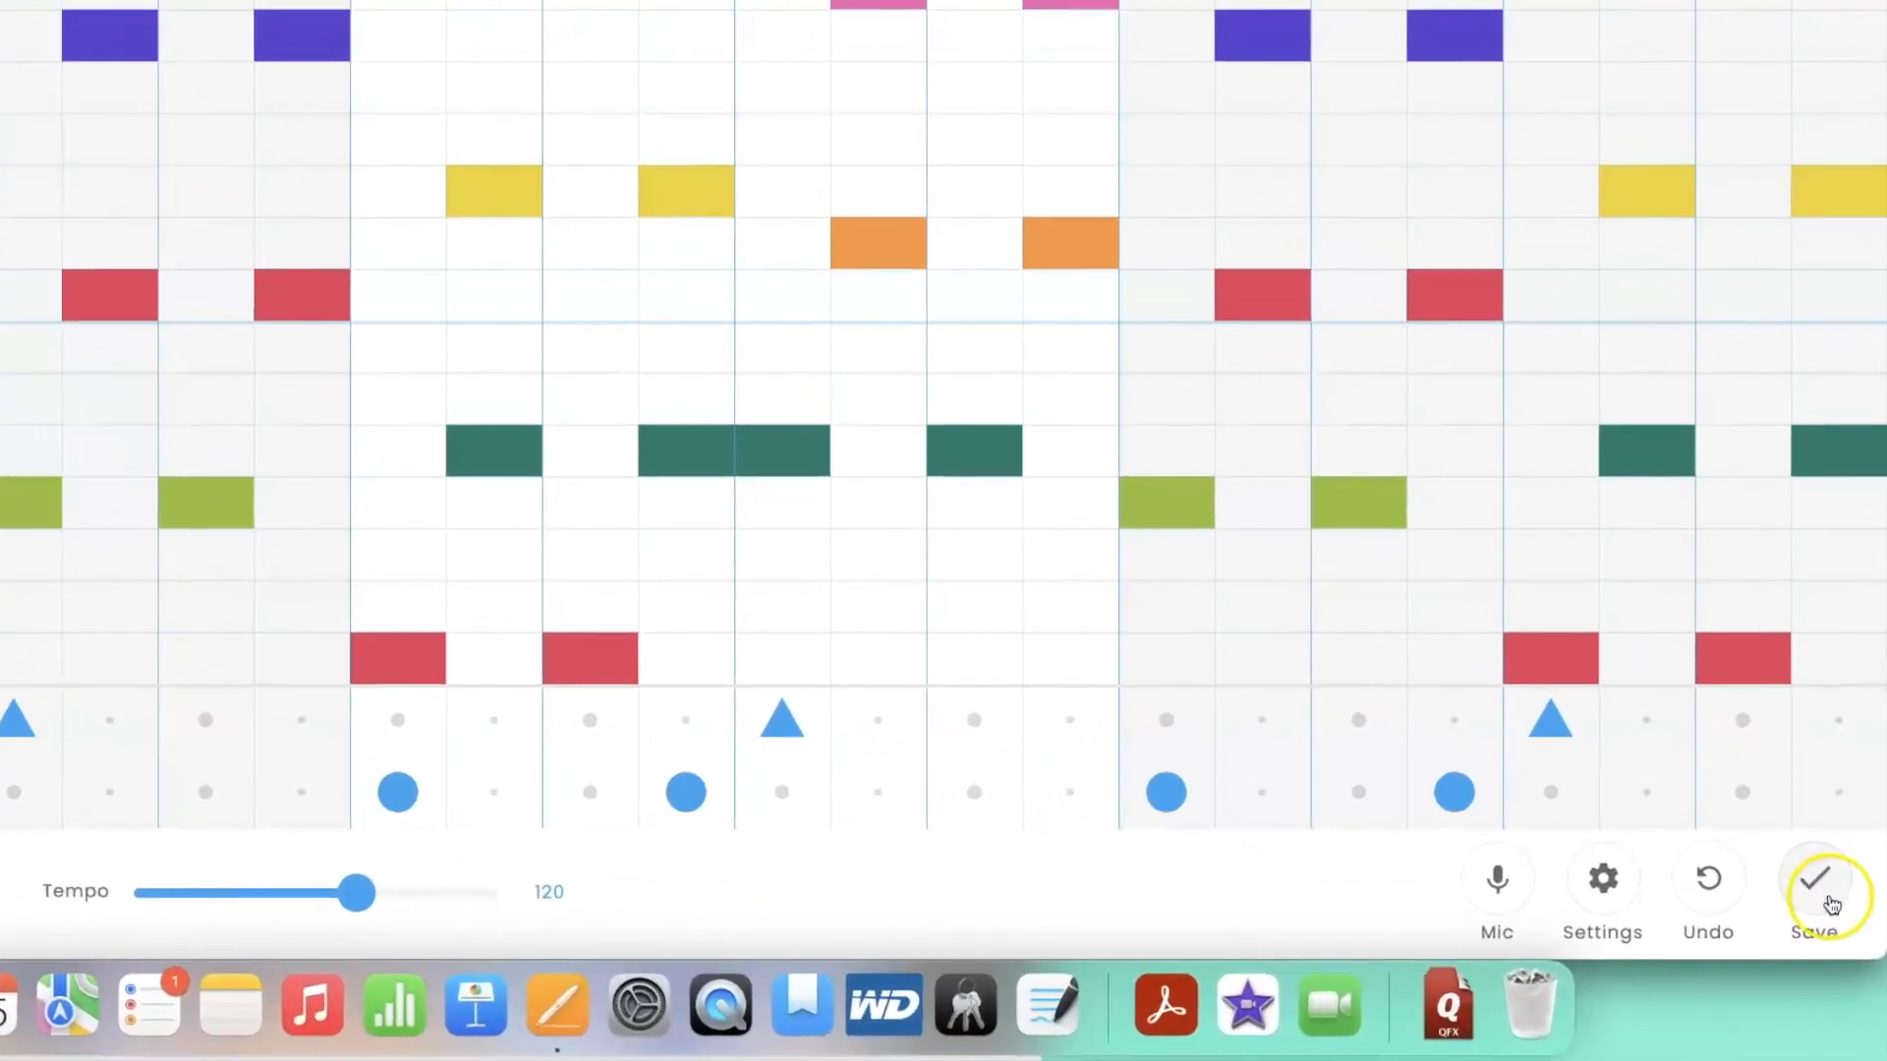
- Save the finished song and display its embed code
left_click(1818, 884)
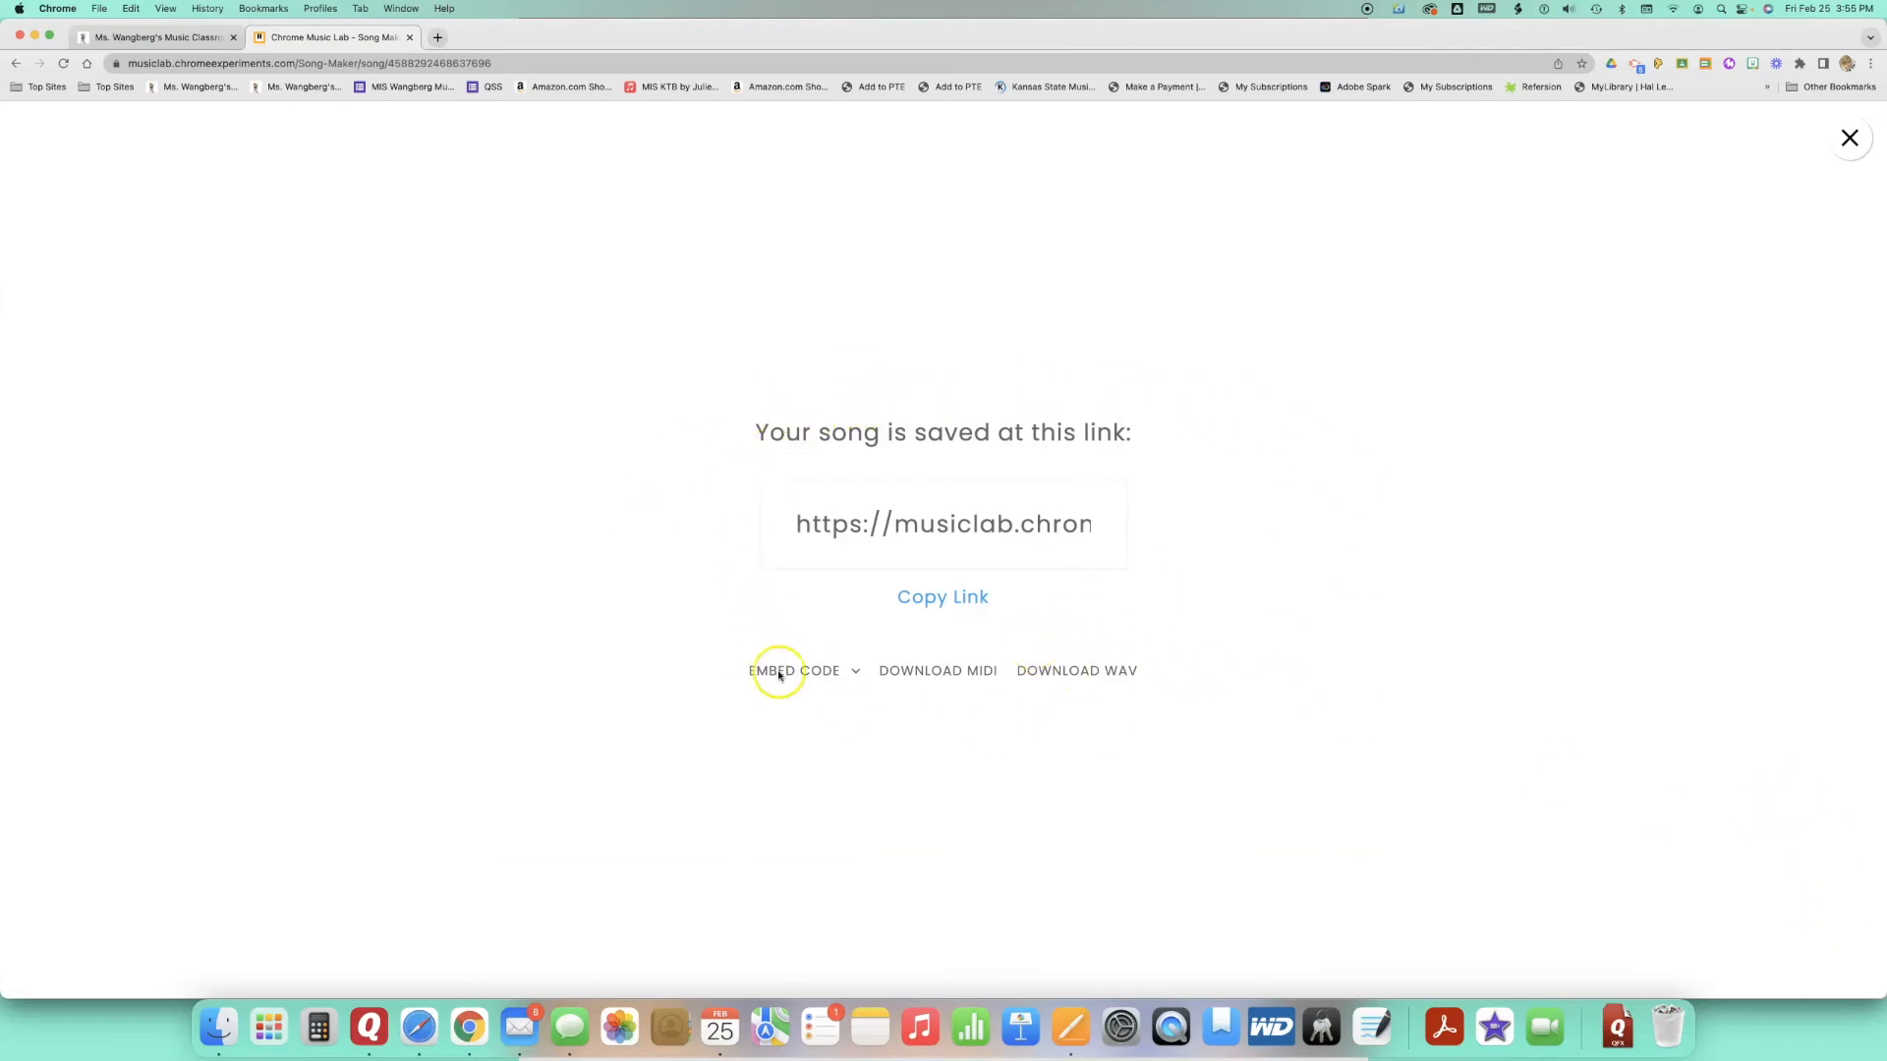
left_click(847, 674)
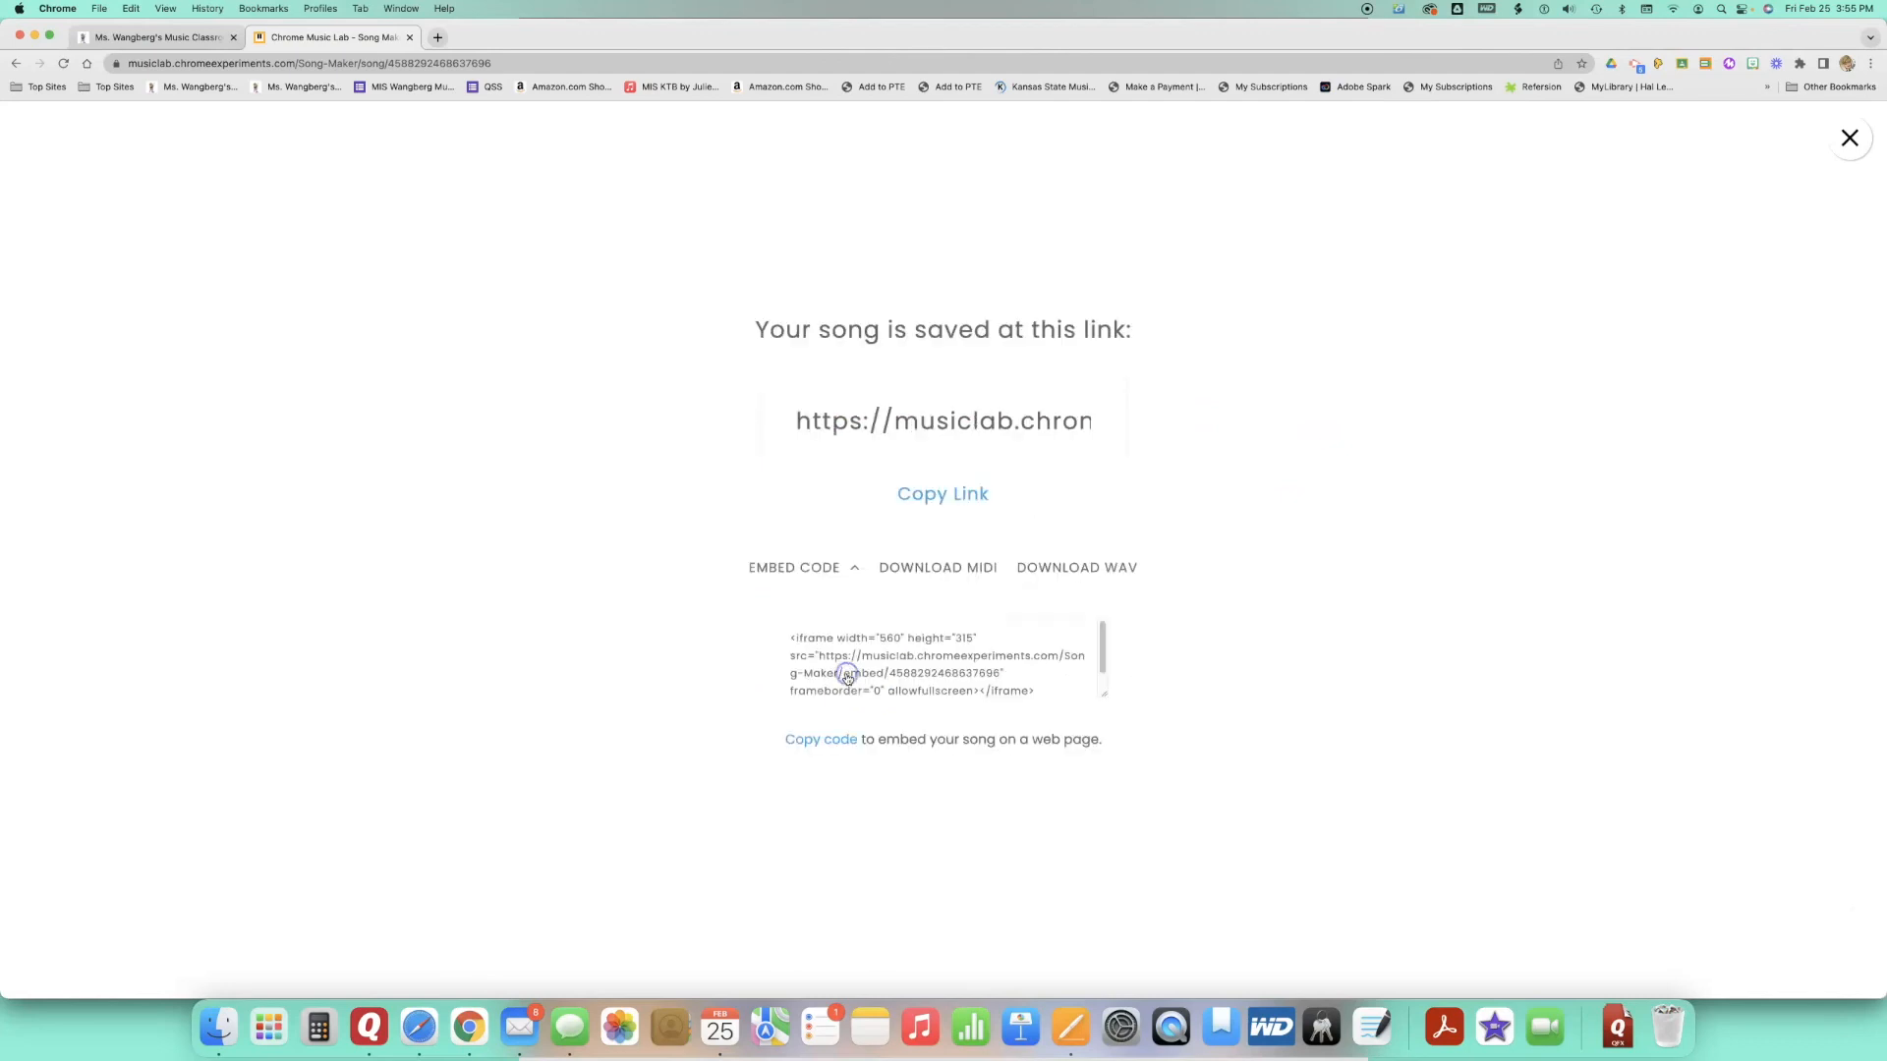
scroll(1039, 661, "down", 1)
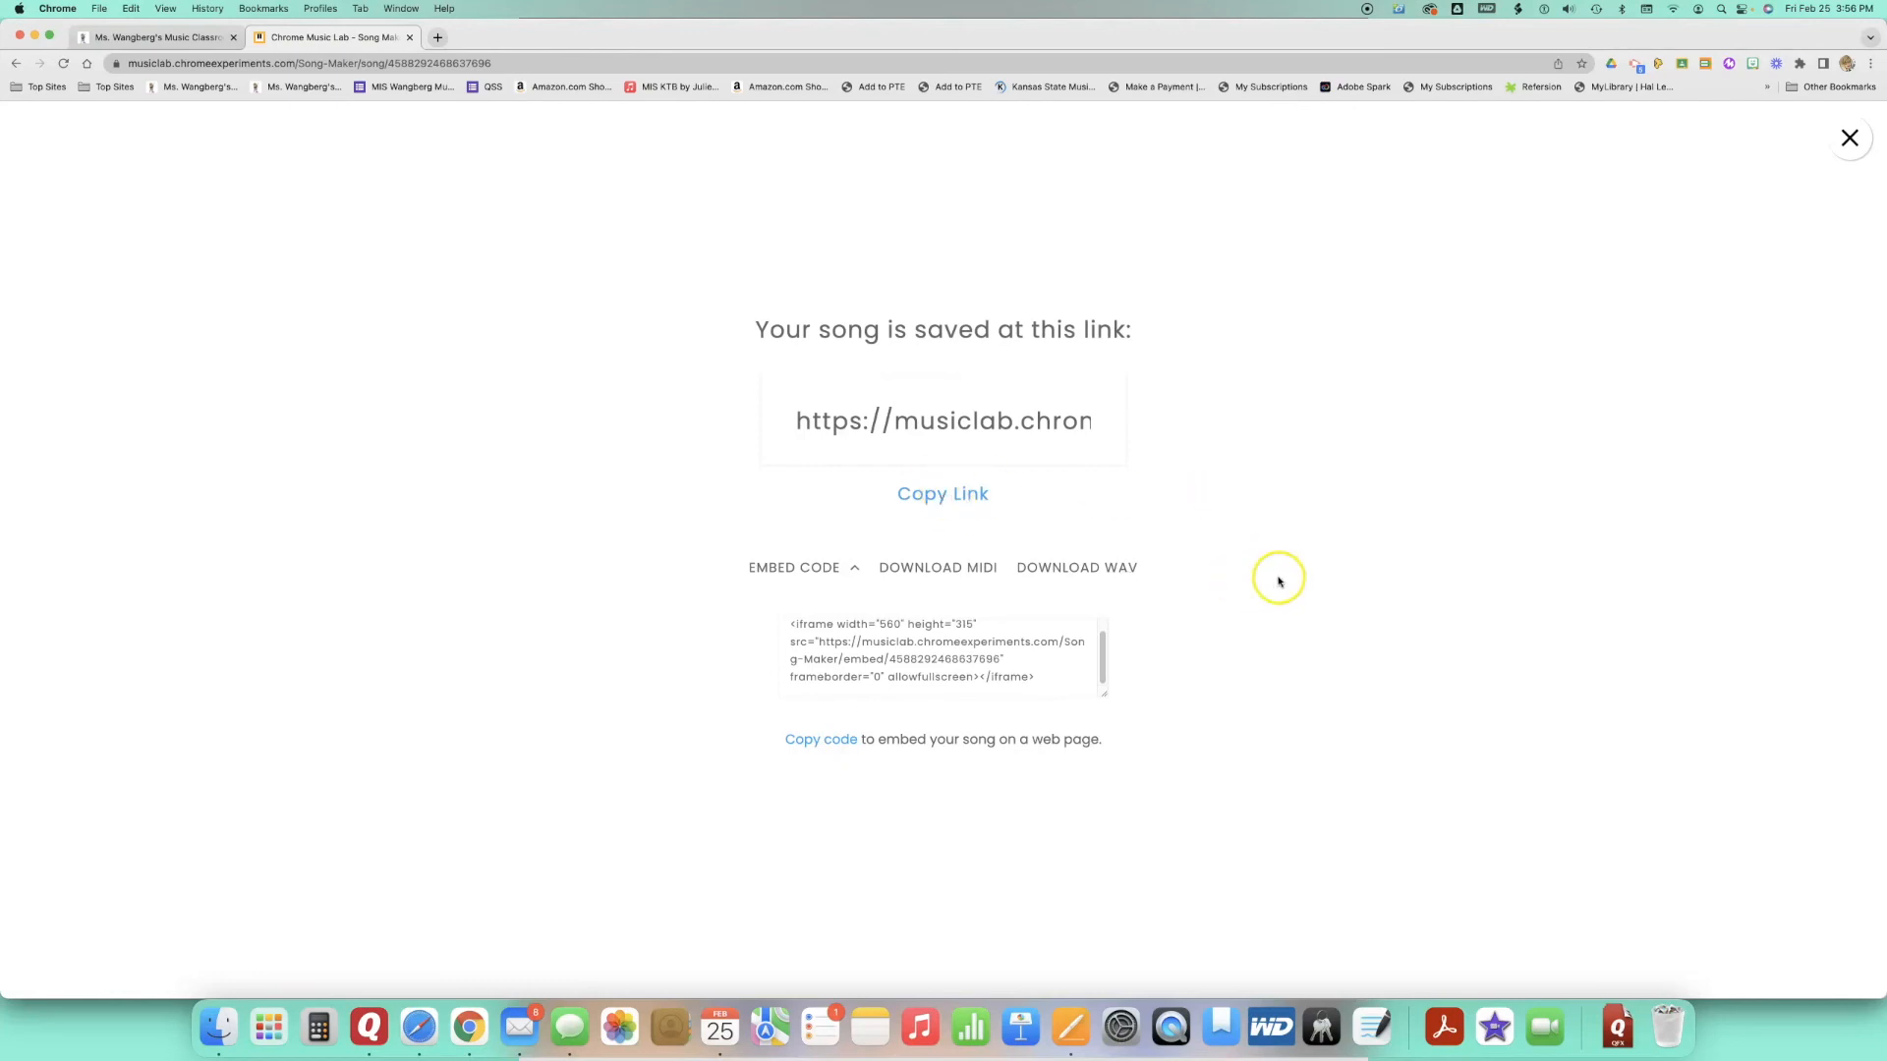
- Download the song as a WAV file named "4 bar song" to the Desktop
left_click(1071, 568)
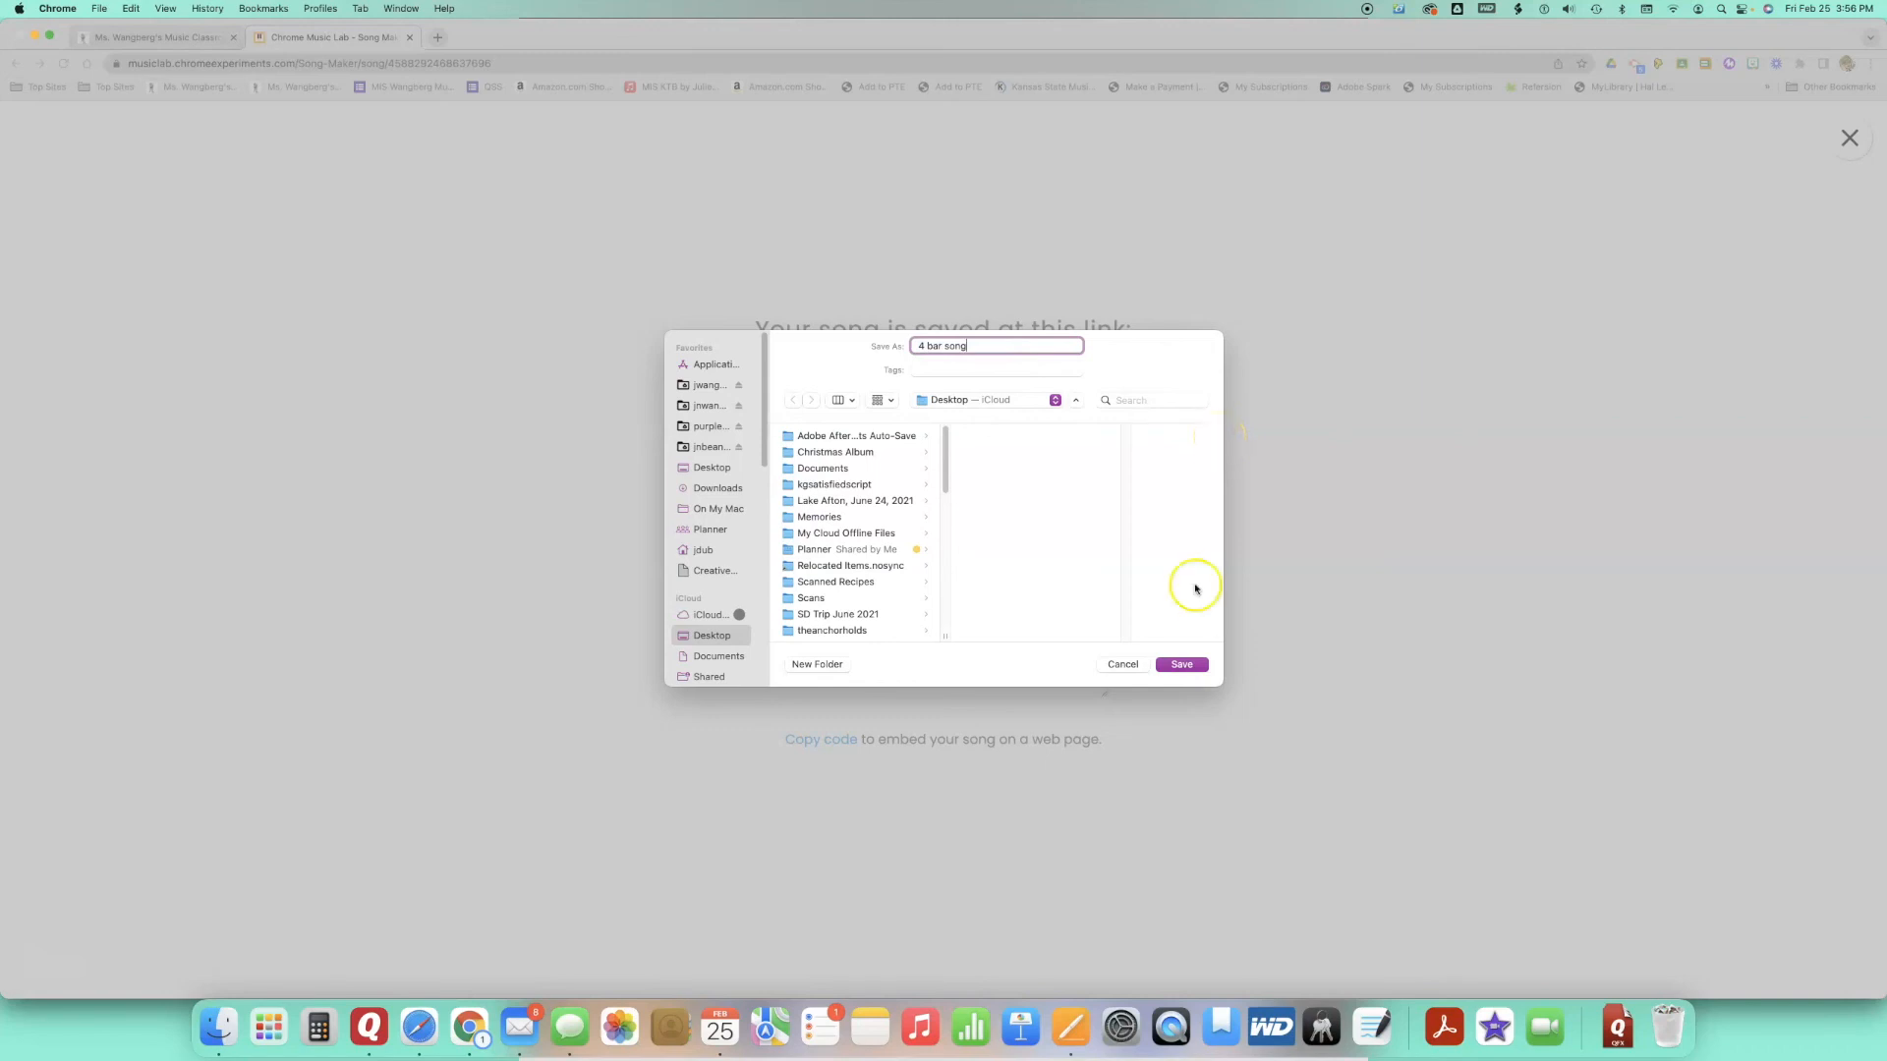
left_click(1182, 665)
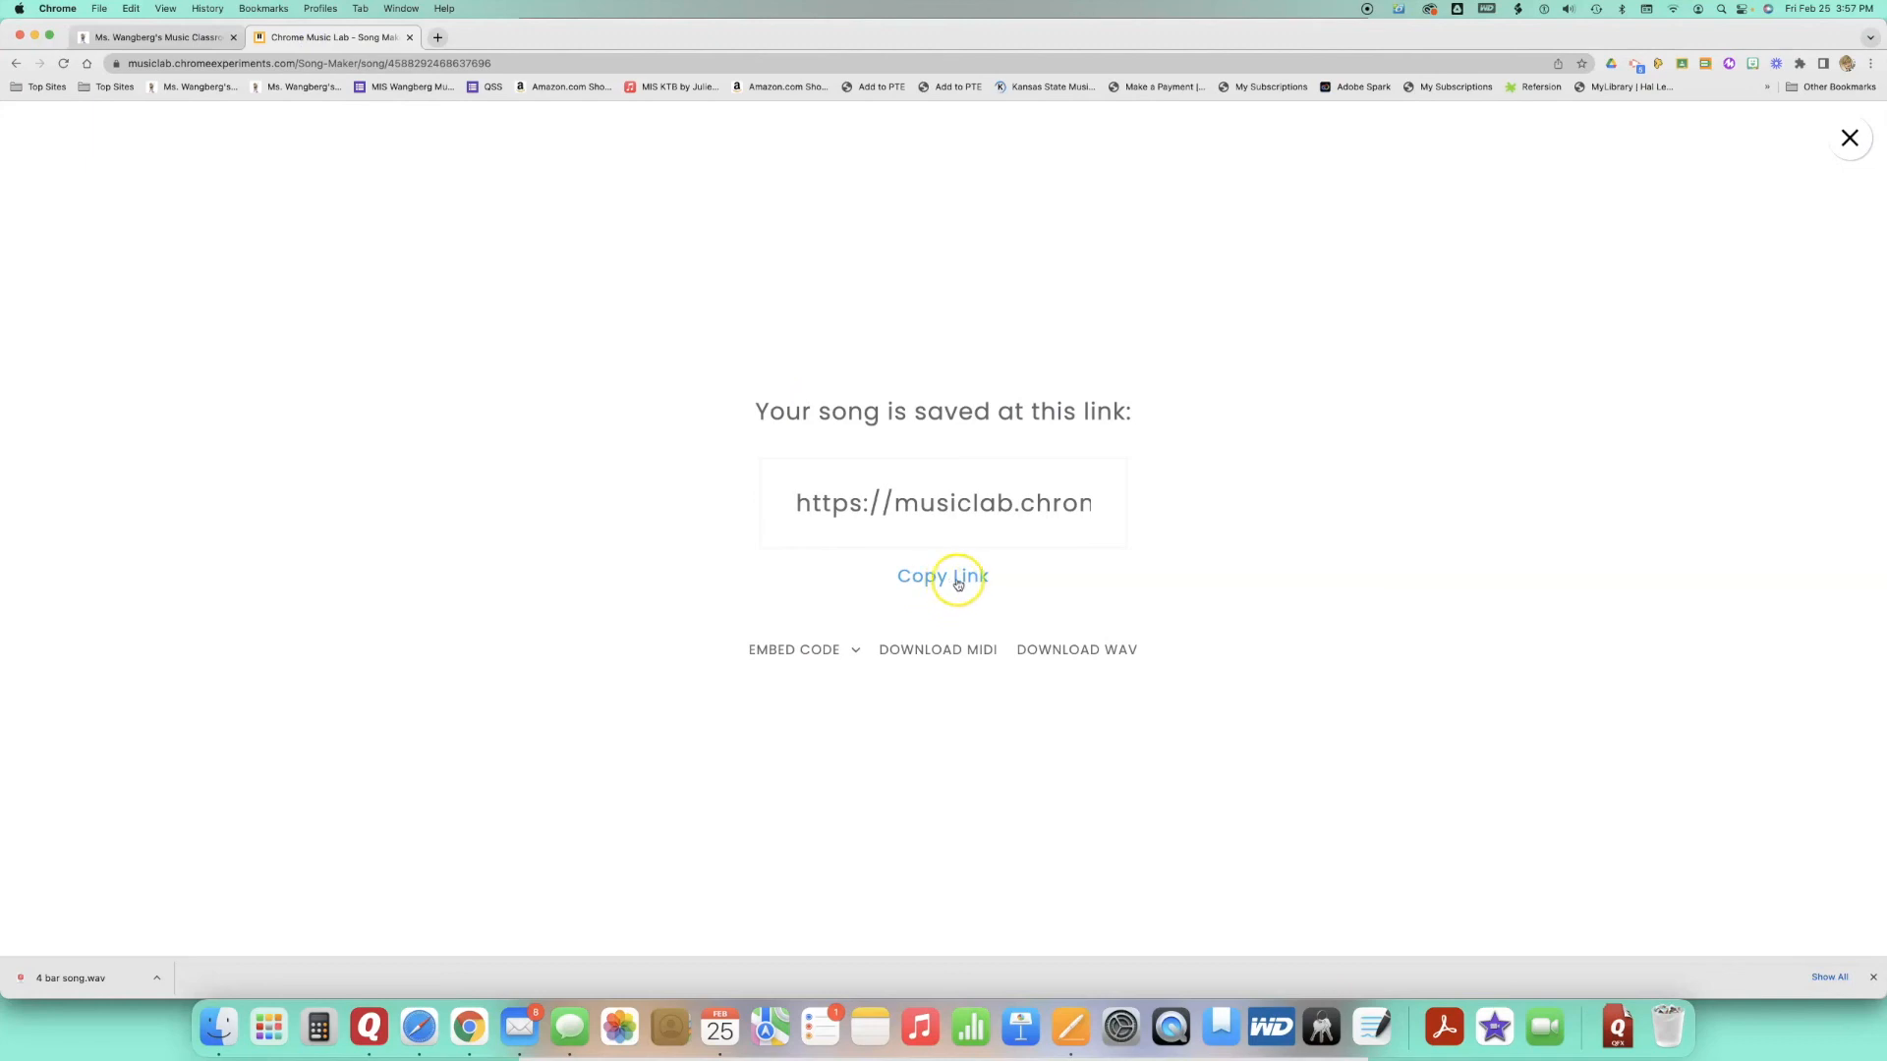
- Copy the link to the saved song
left_click(962, 582)
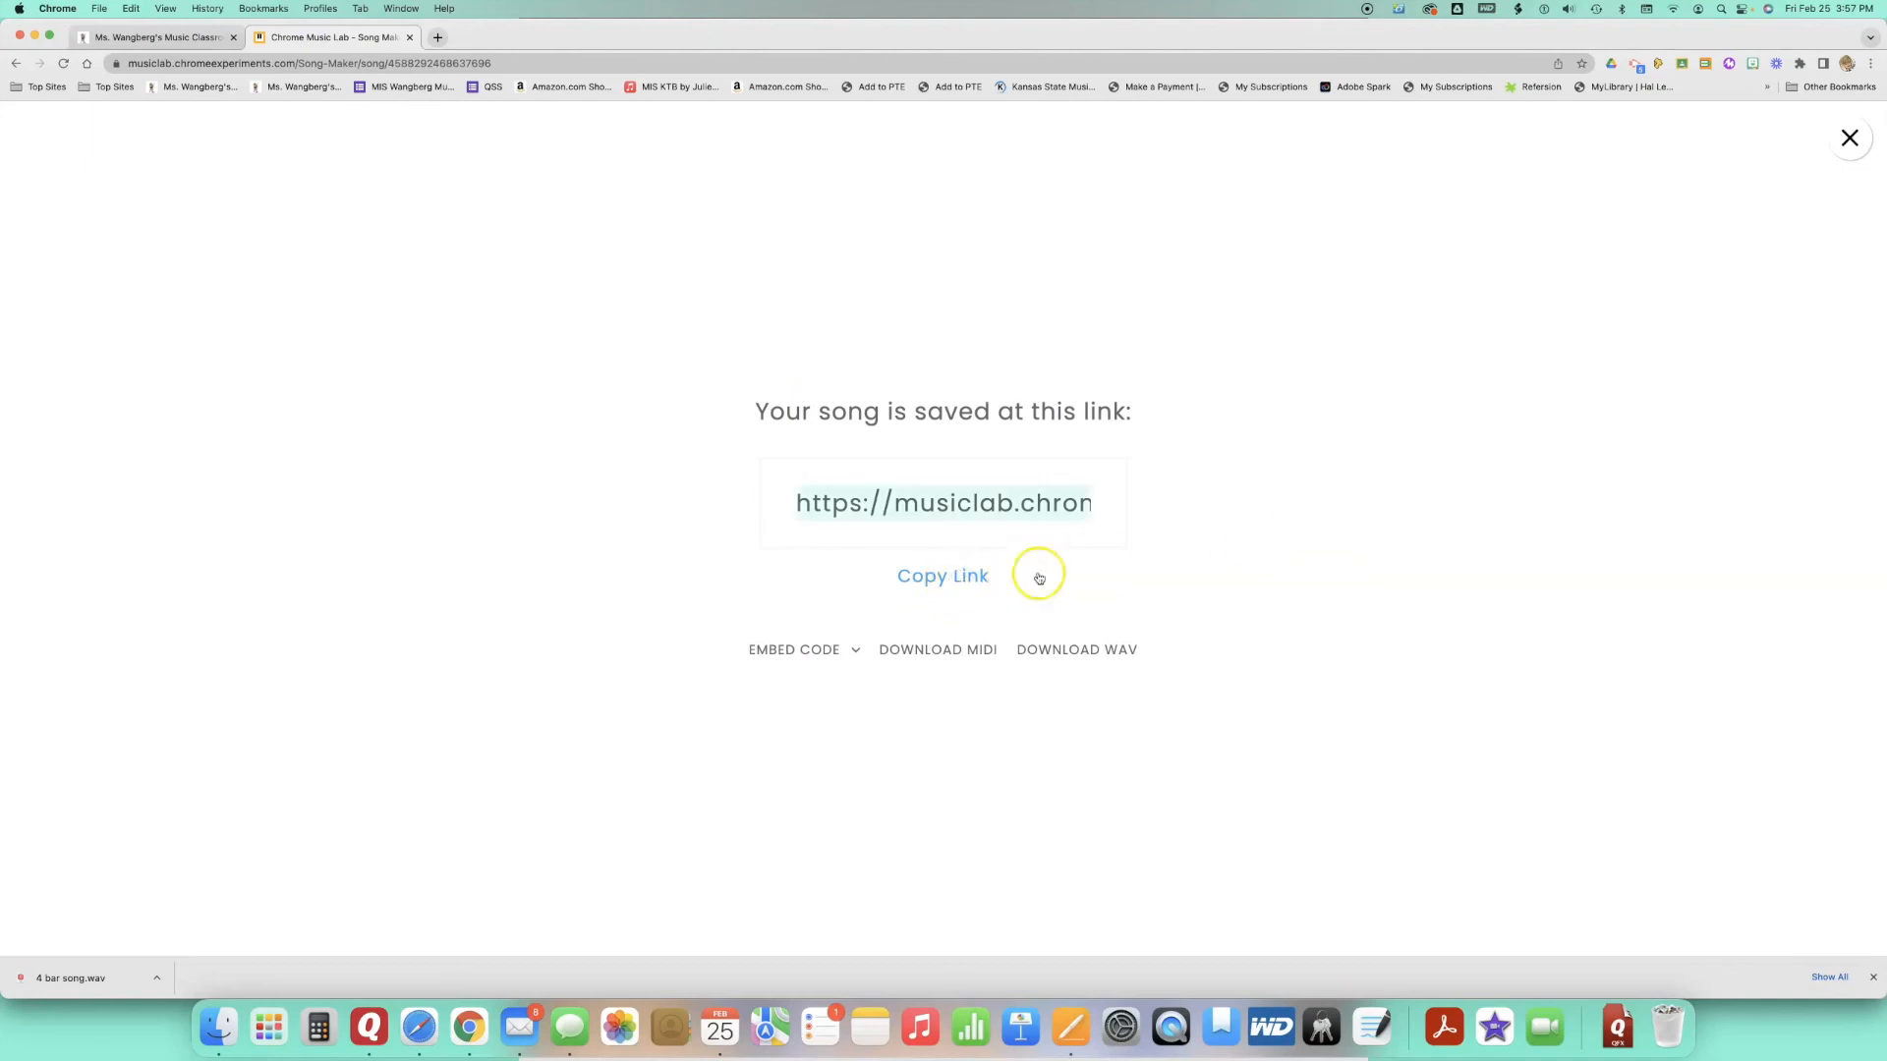
left_click(930, 575)
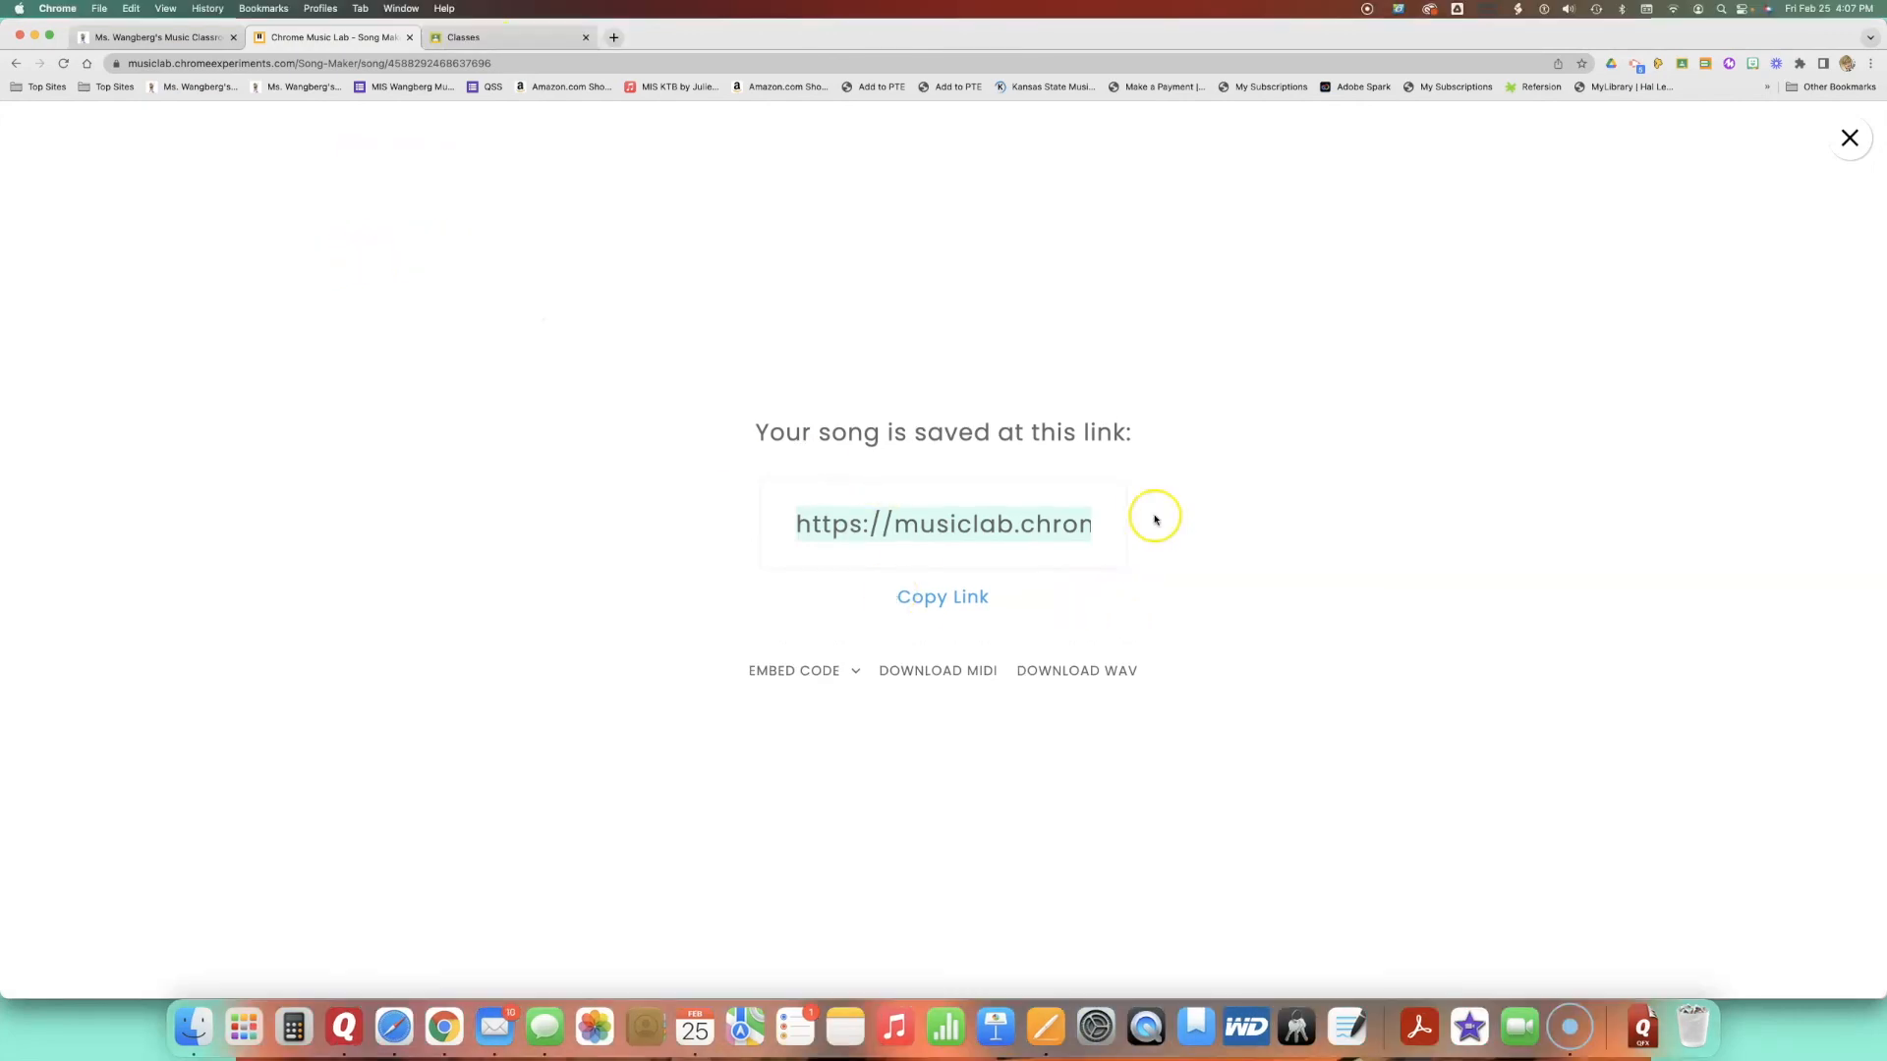
left_click(1000, 610)
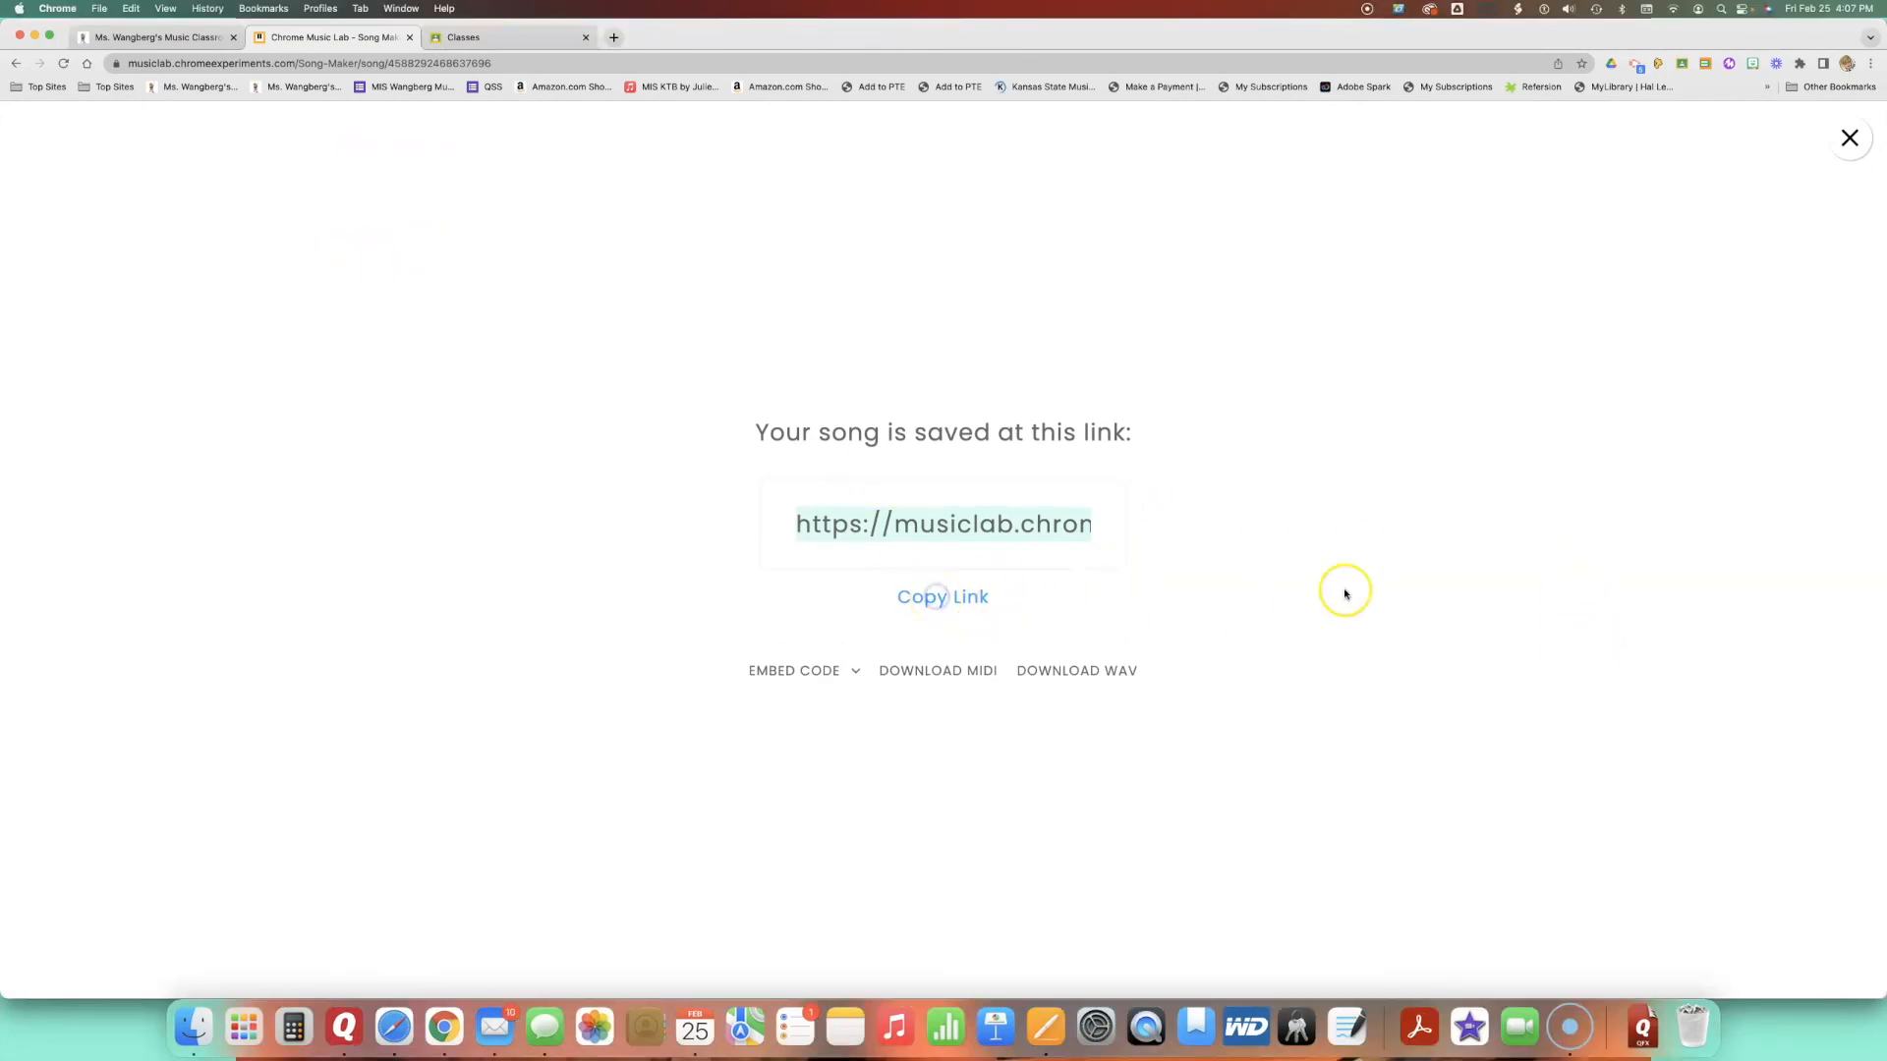
- Switch to Google Classroom and open the Test class
left_click(488, 36)
left_click(75, 233)
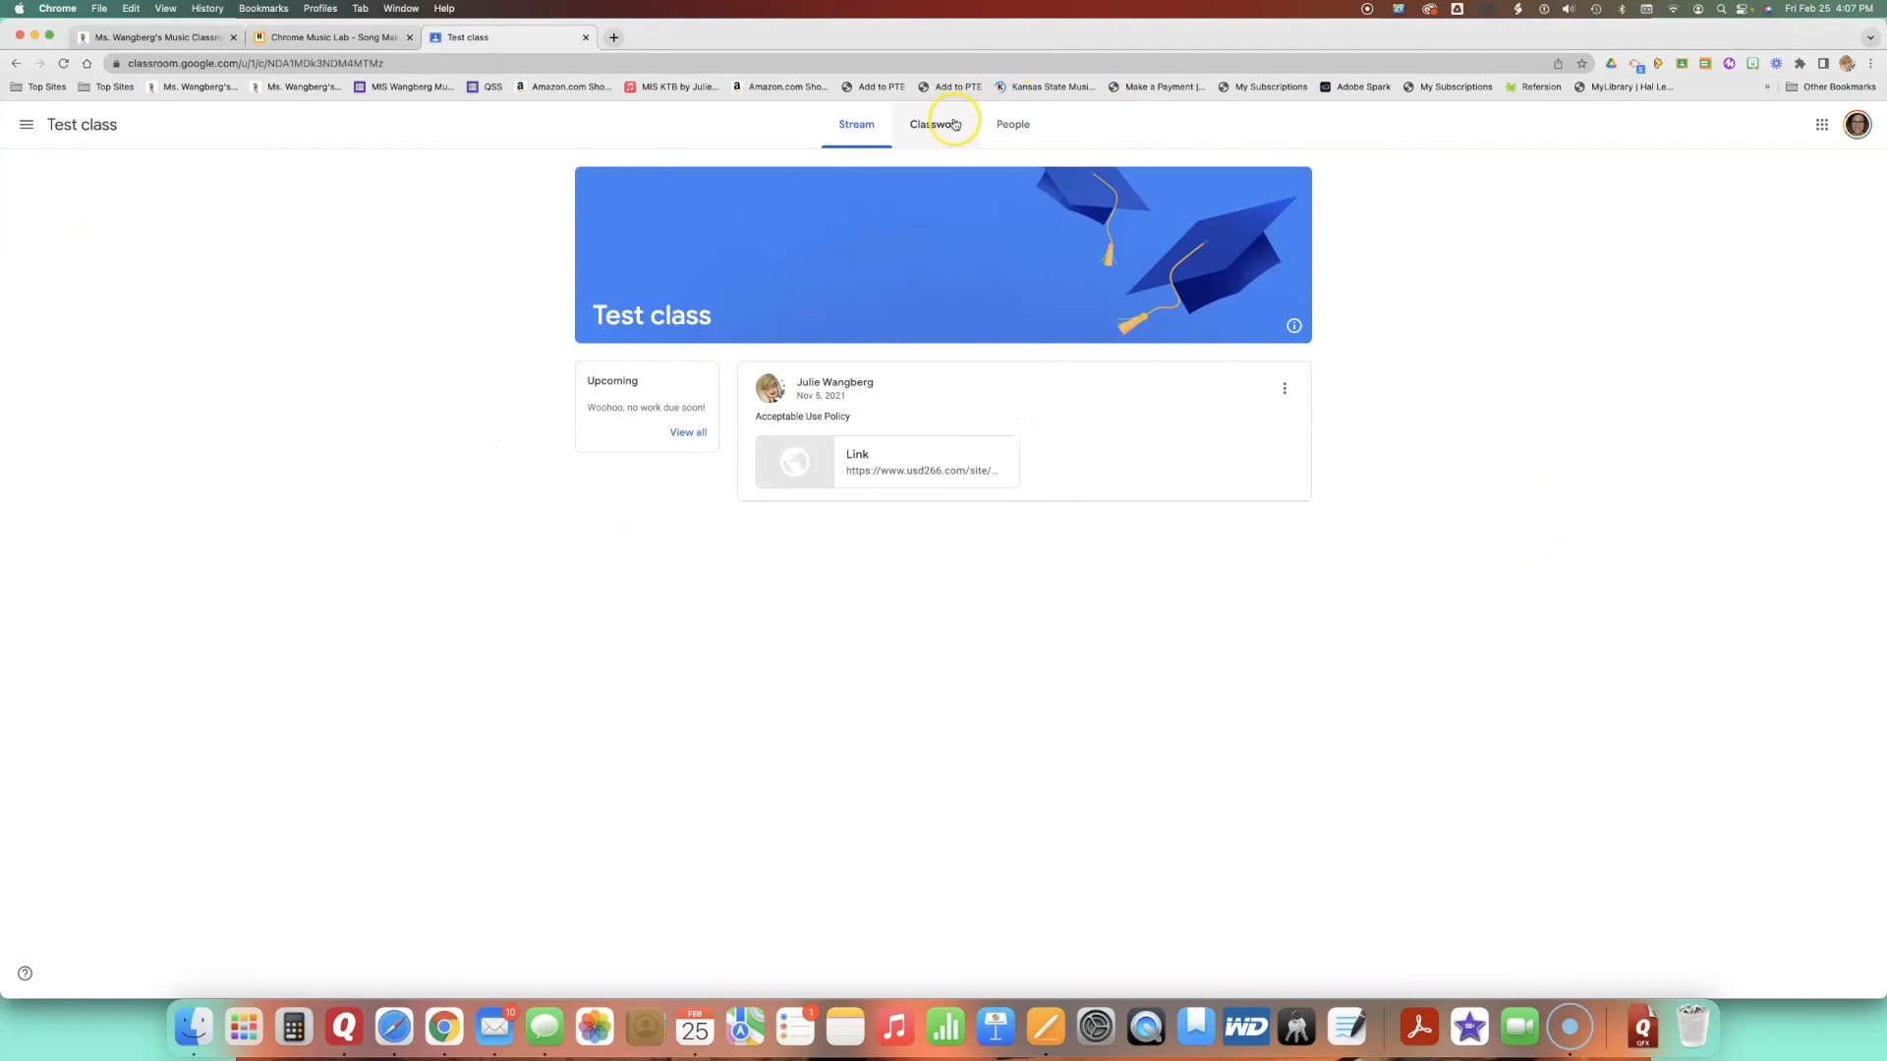
- Open the full details of the "Chrome Music Lab: Music Creation Assignment" from the class's Music Creation topic
left_click(954, 124)
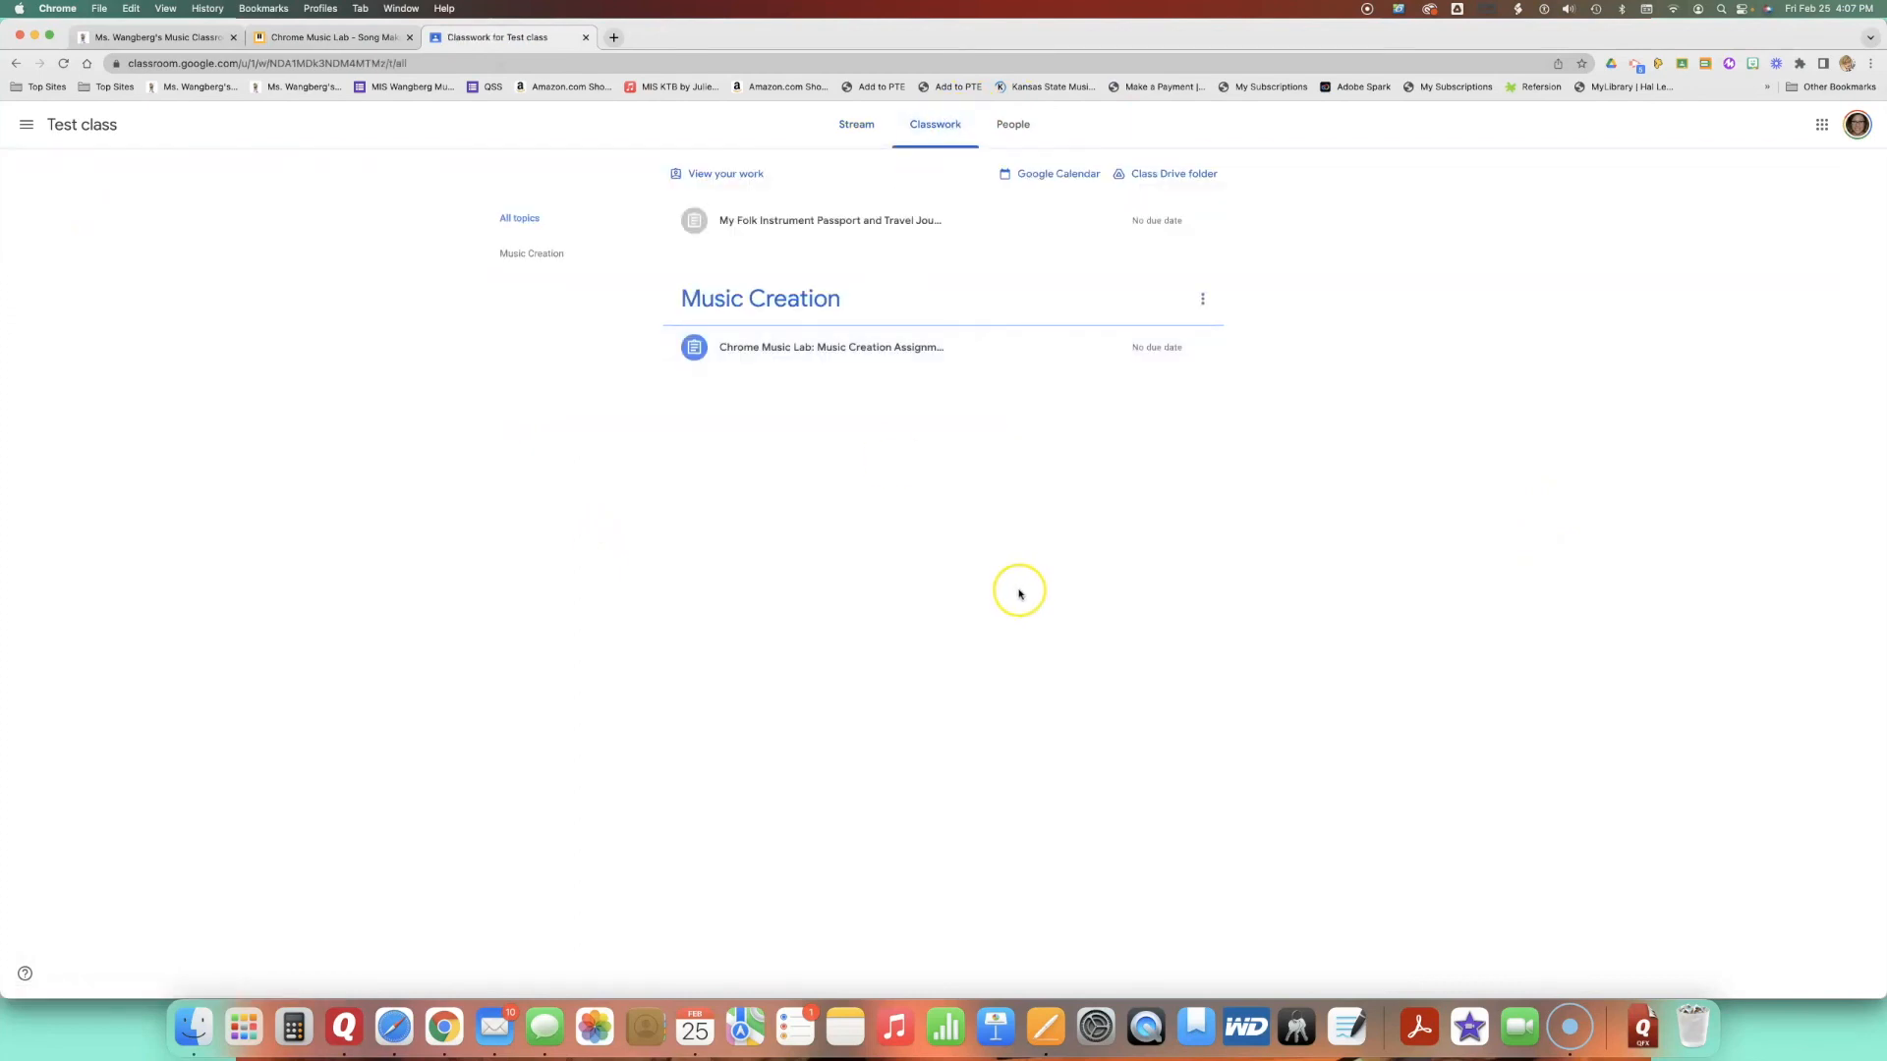
left_click(781, 358)
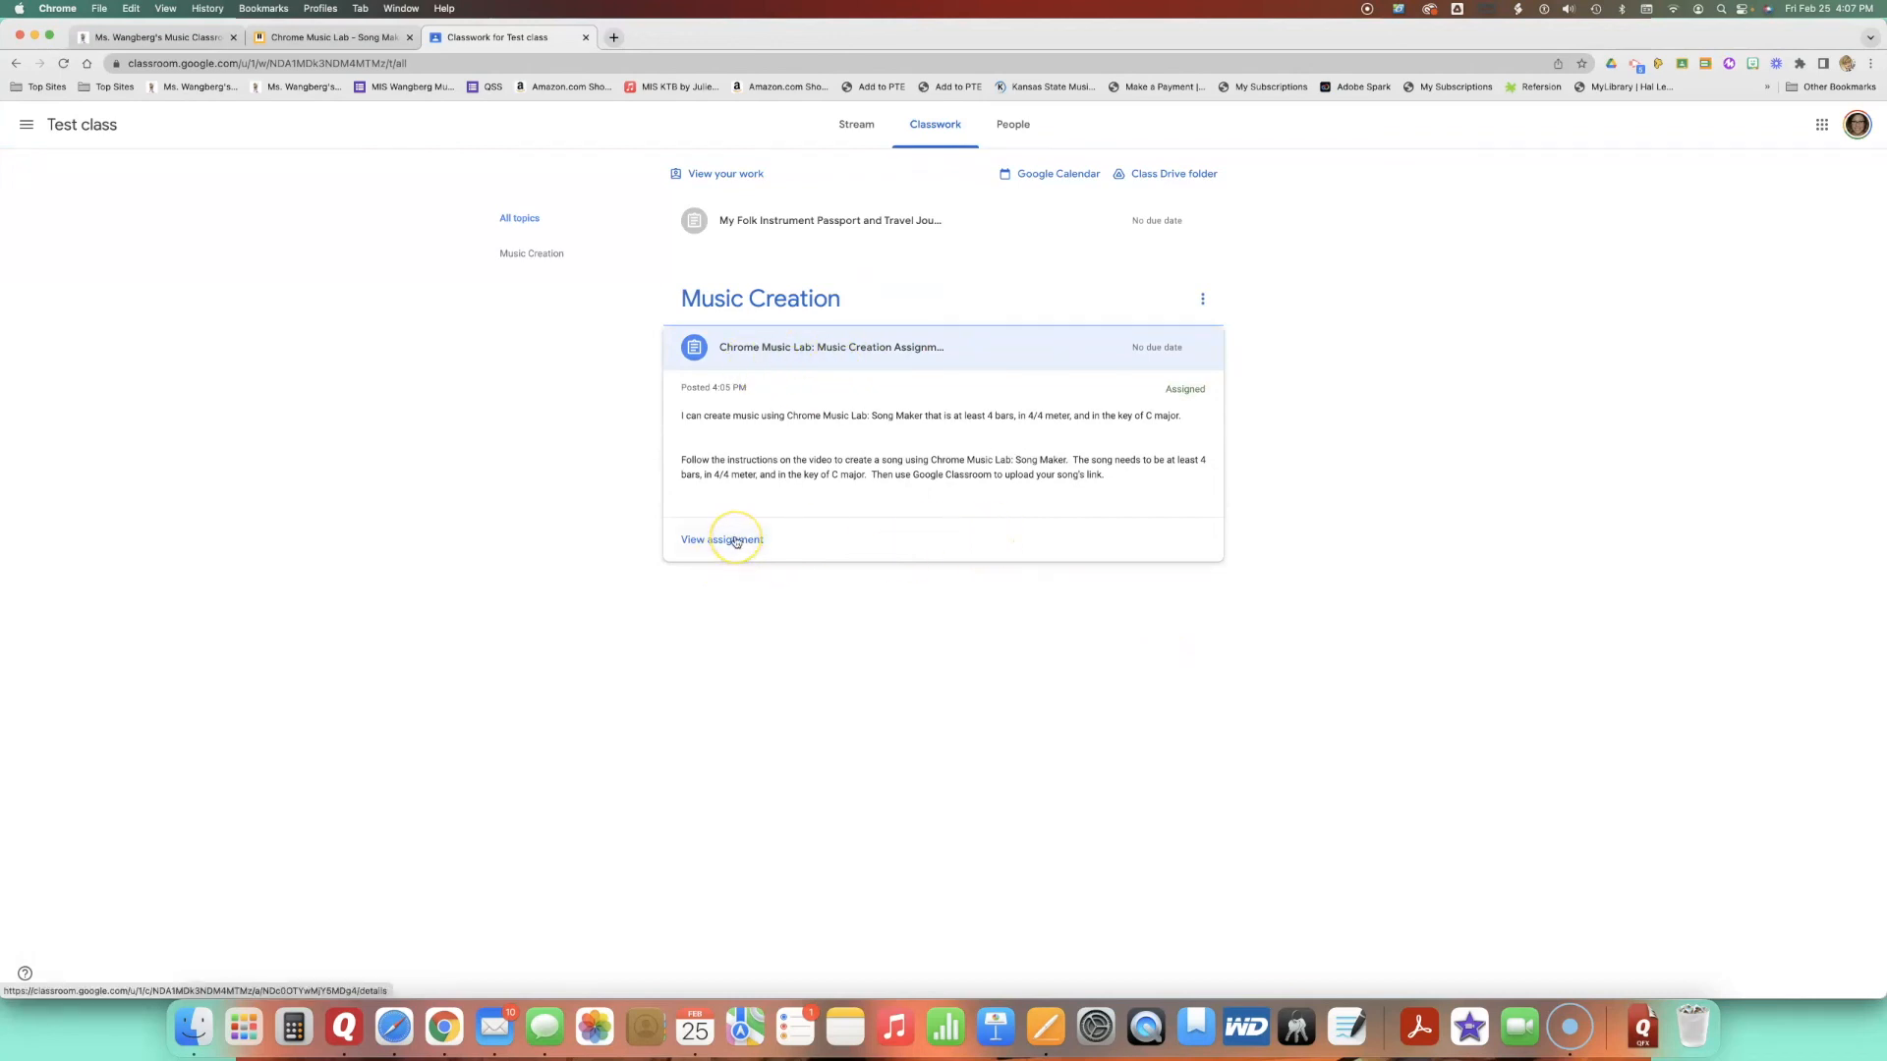
left_click(736, 541)
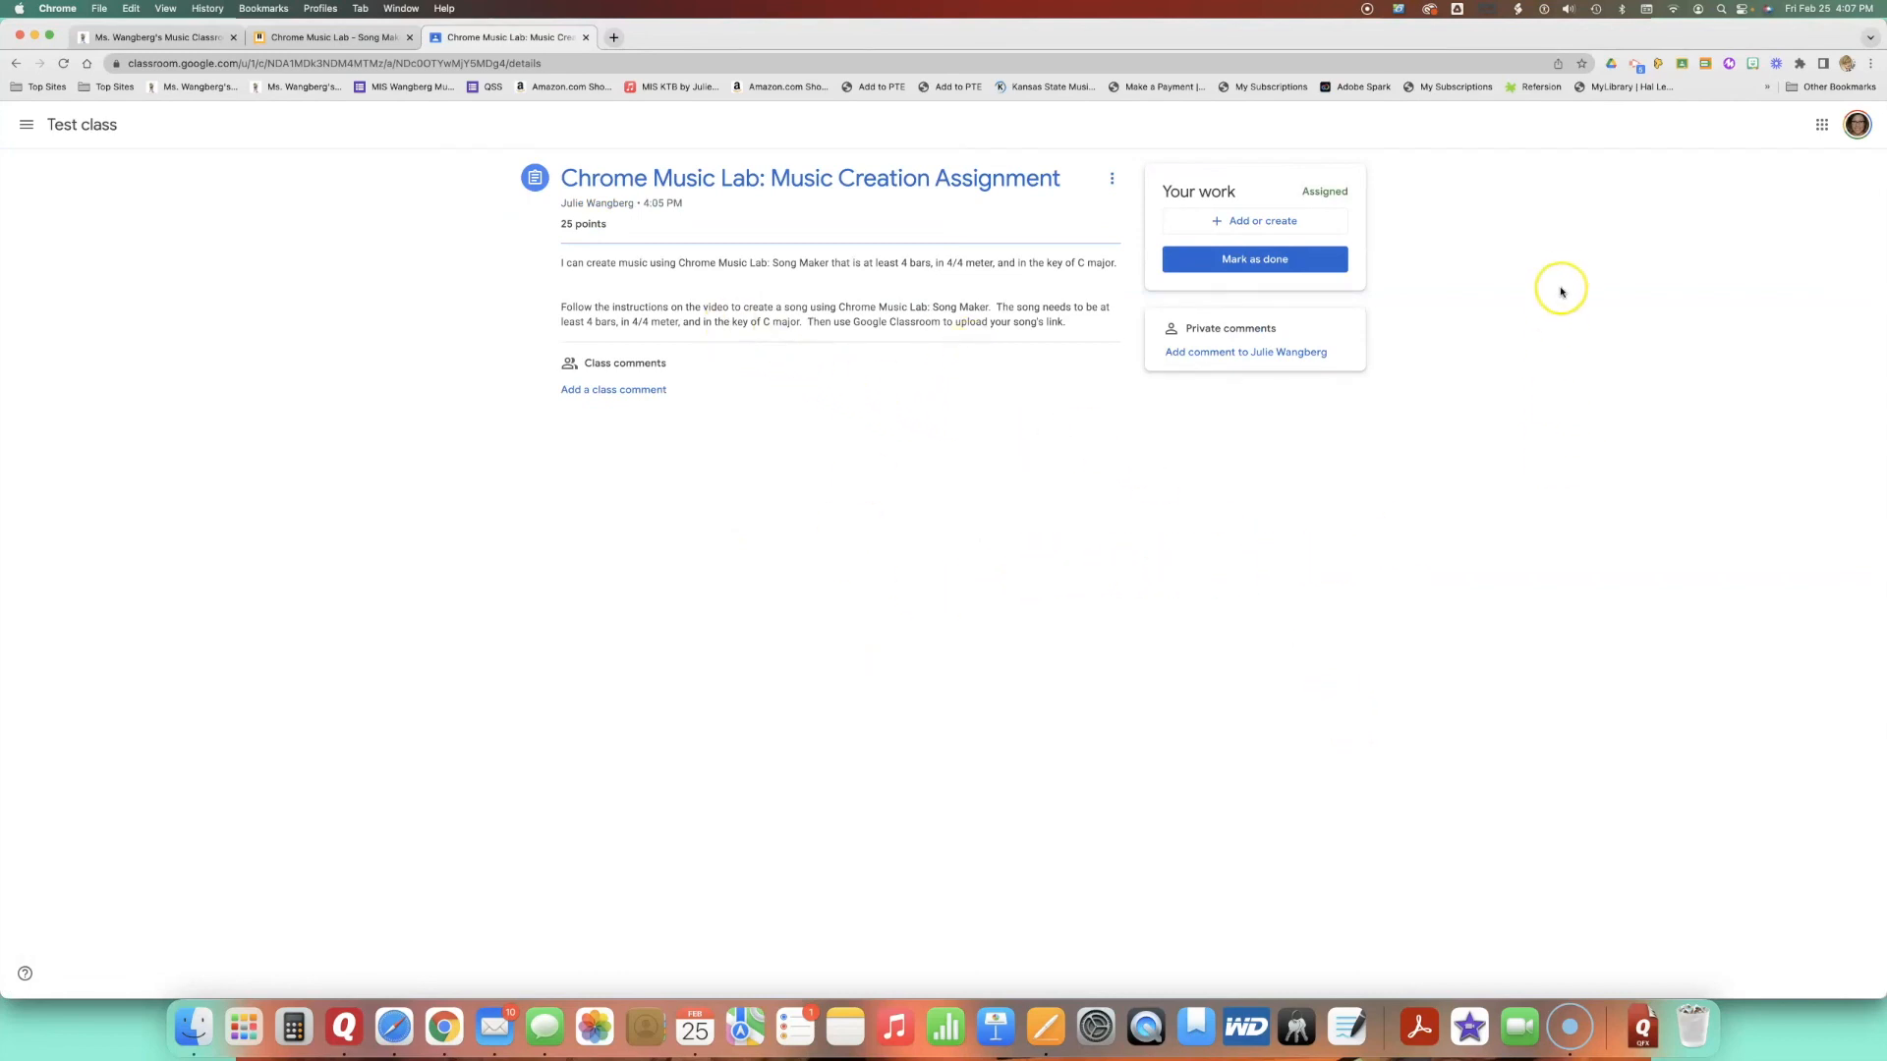
- Attach the copied Song Maker song link to the assignment as your work
left_click(1218, 221)
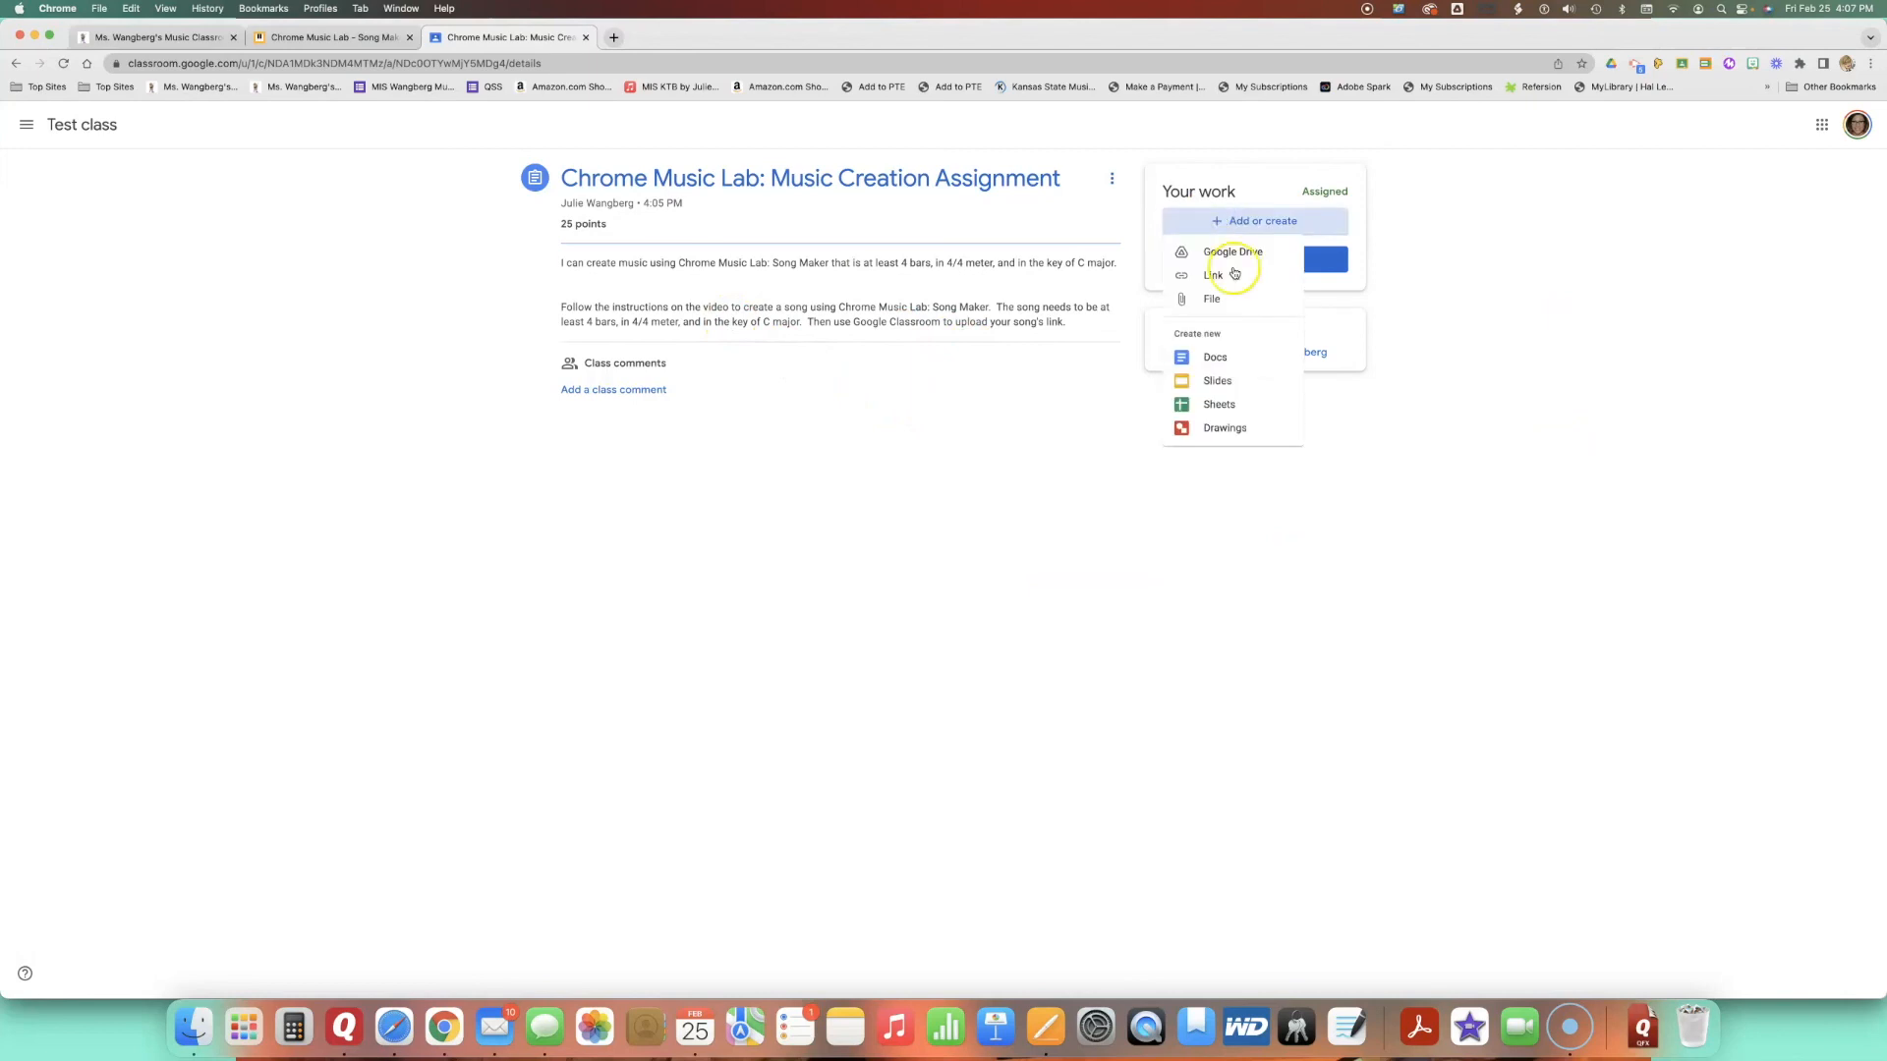
left_click(1204, 276)
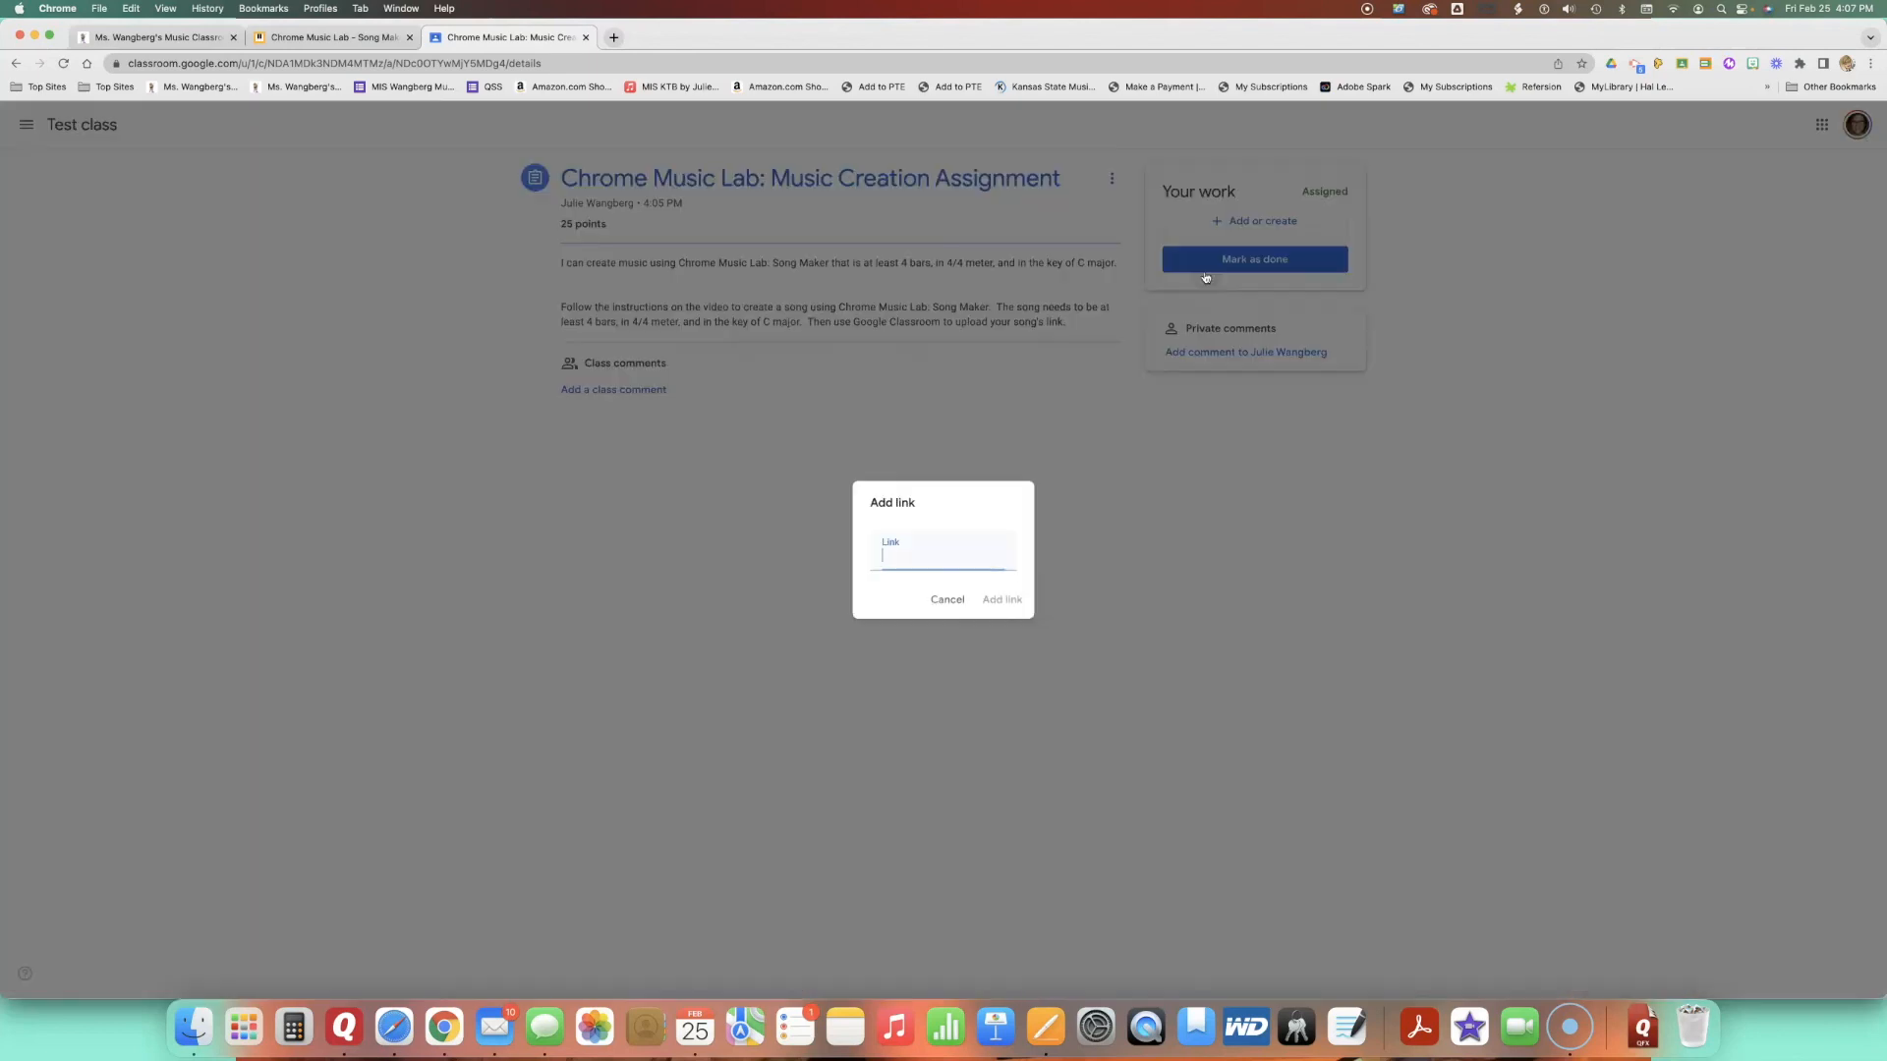
right_click(929, 559)
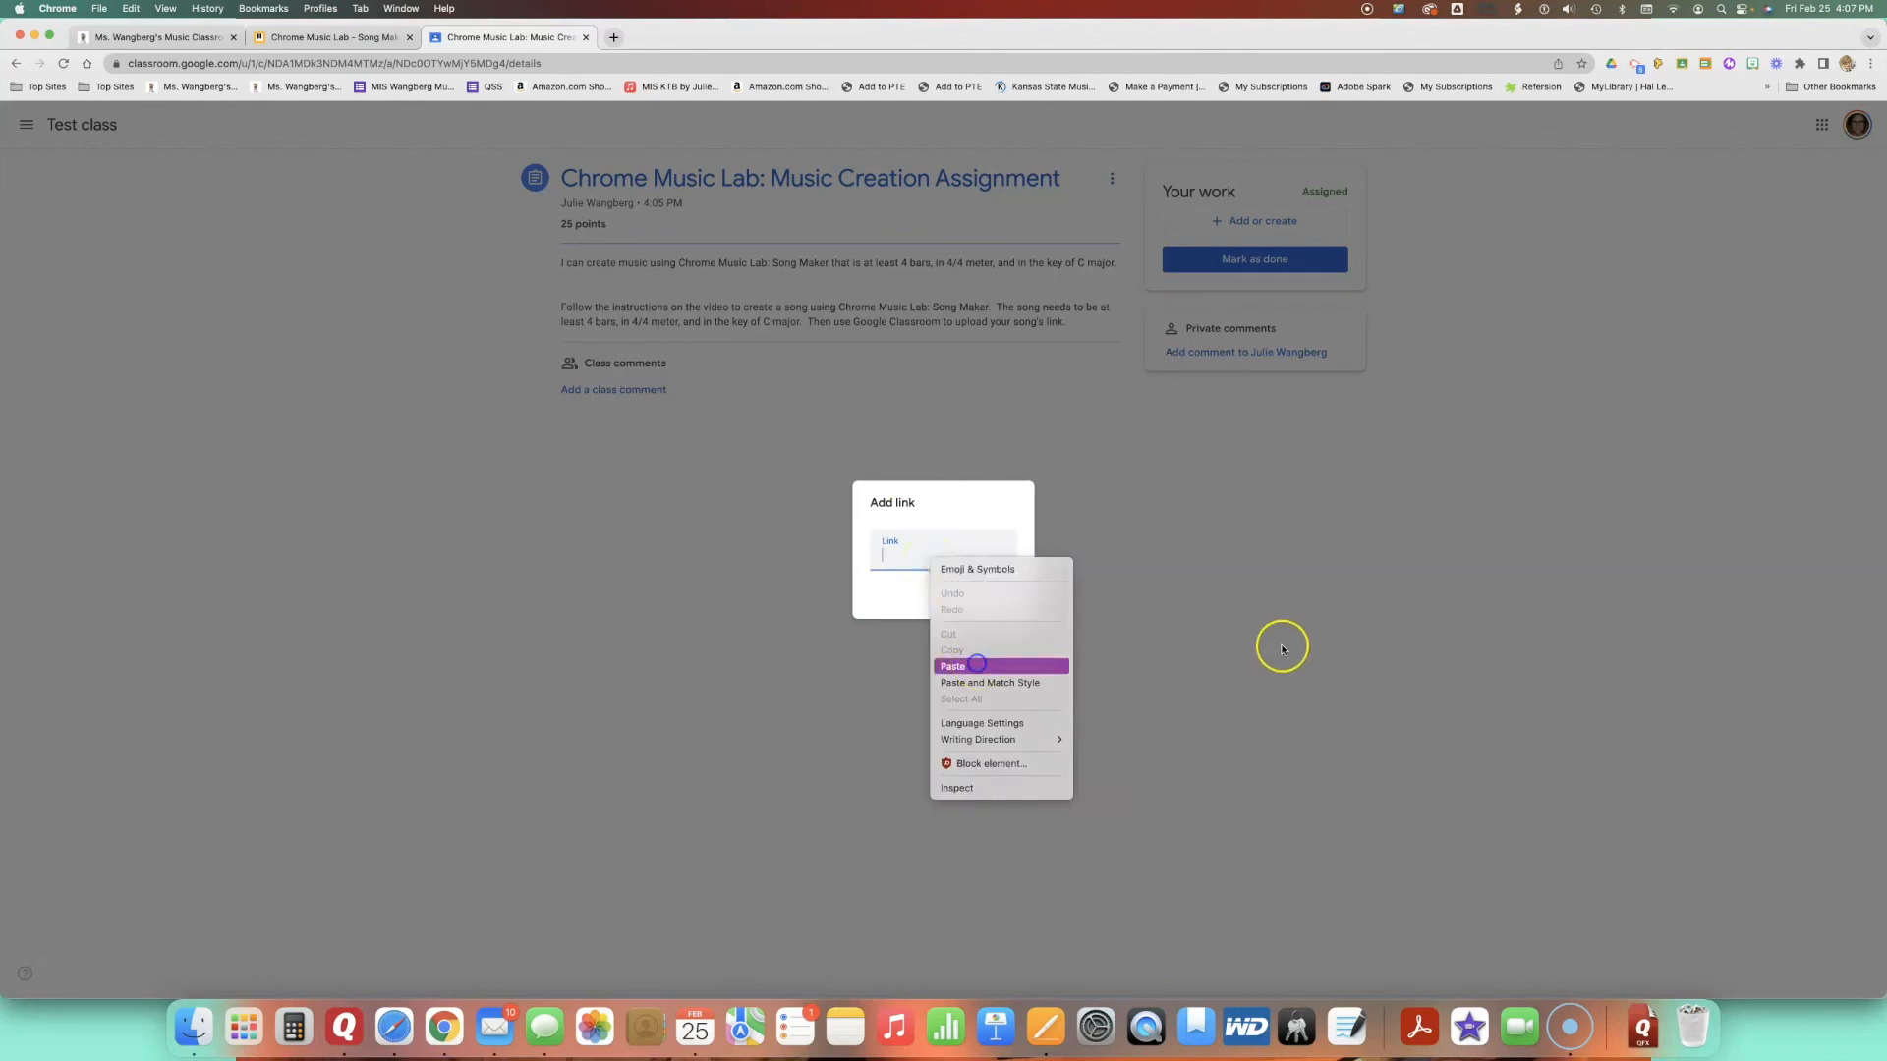
left_click(977, 665)
left_click(1011, 602)
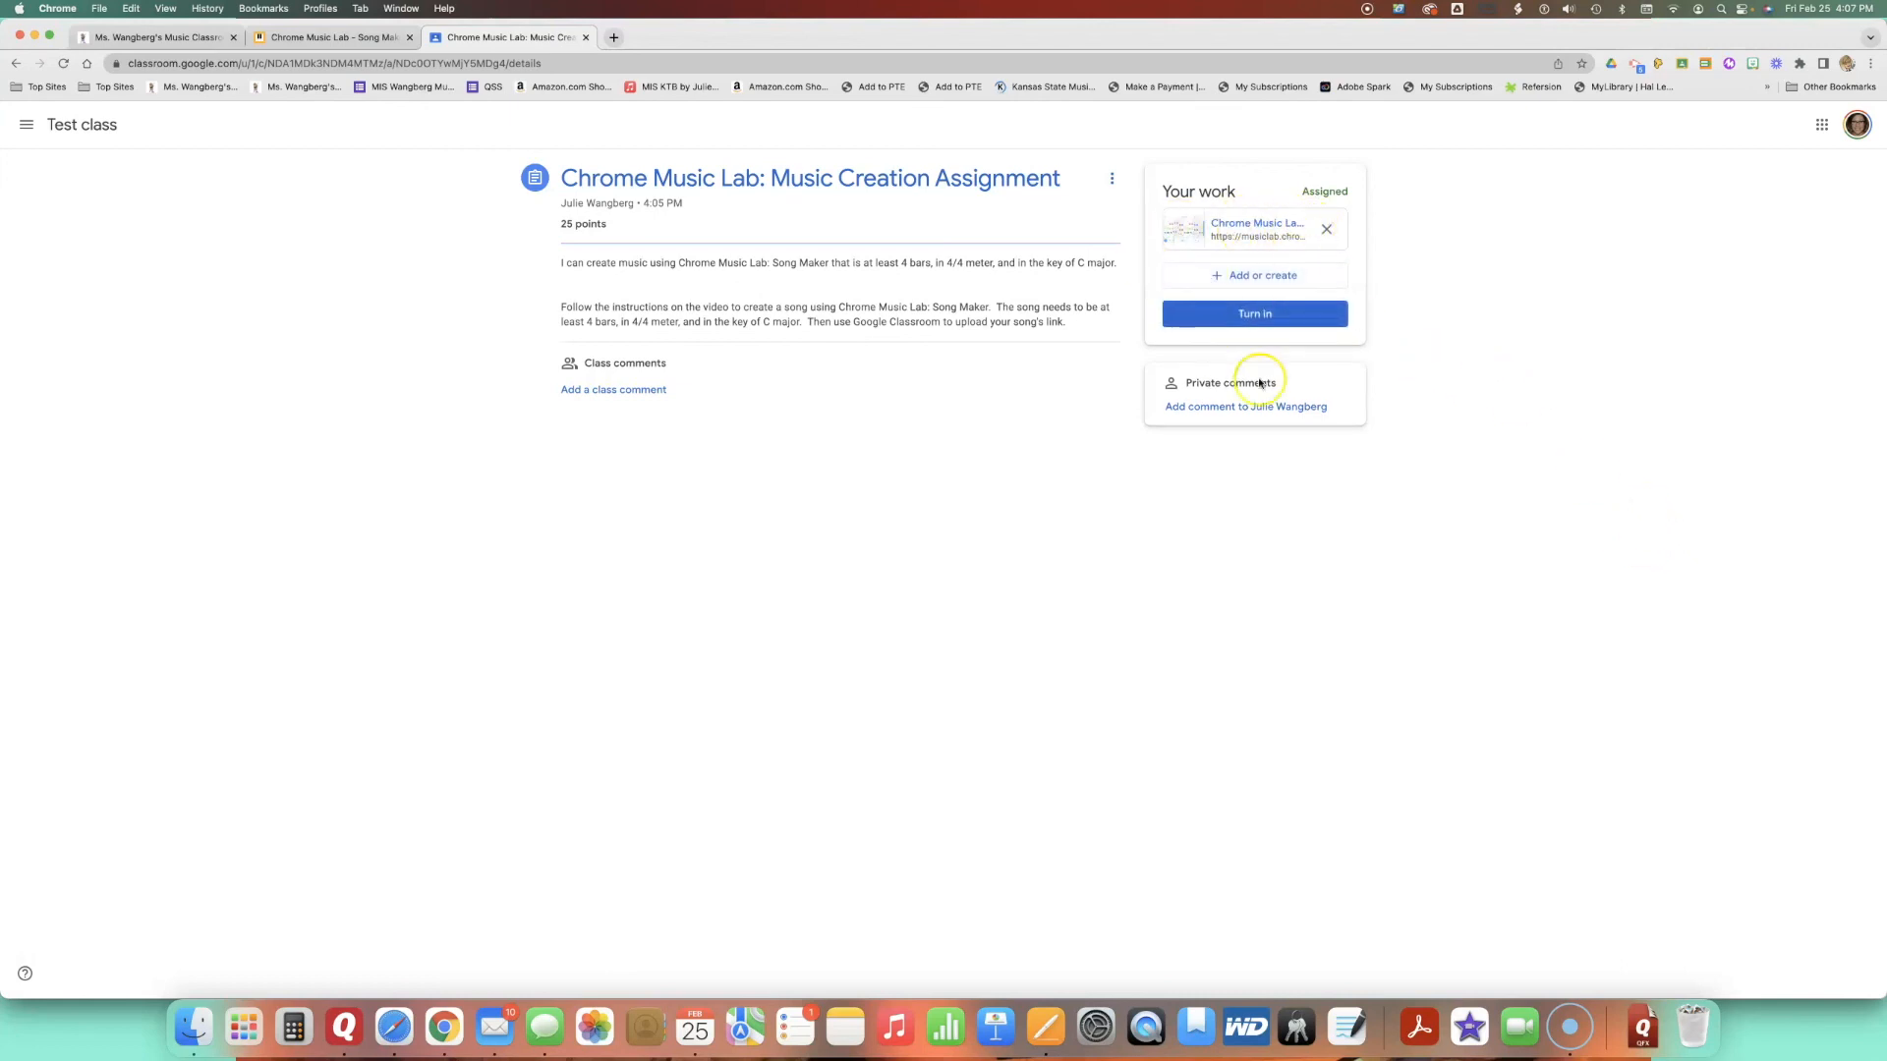
- Turn in the assignment, checking beforehand that the attached Song Maker link opens the song
left_click(1256, 314)
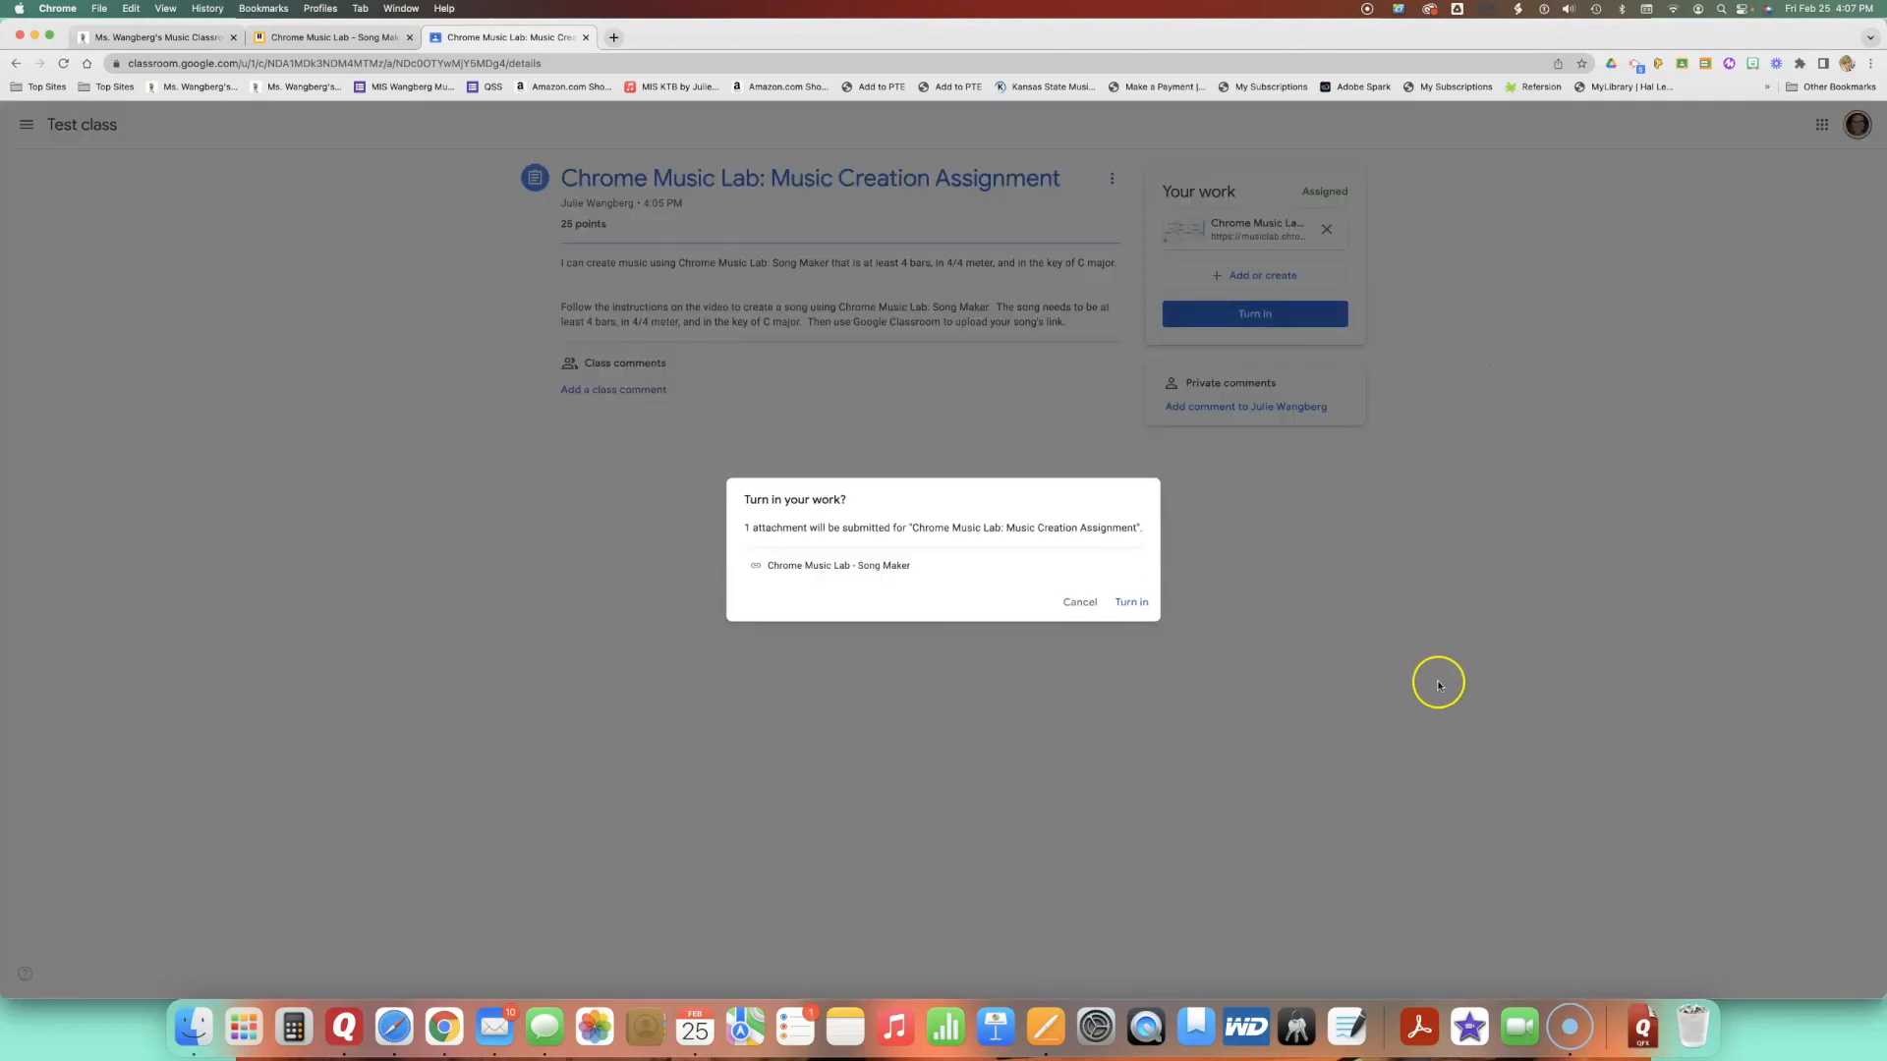
left_click(837, 567)
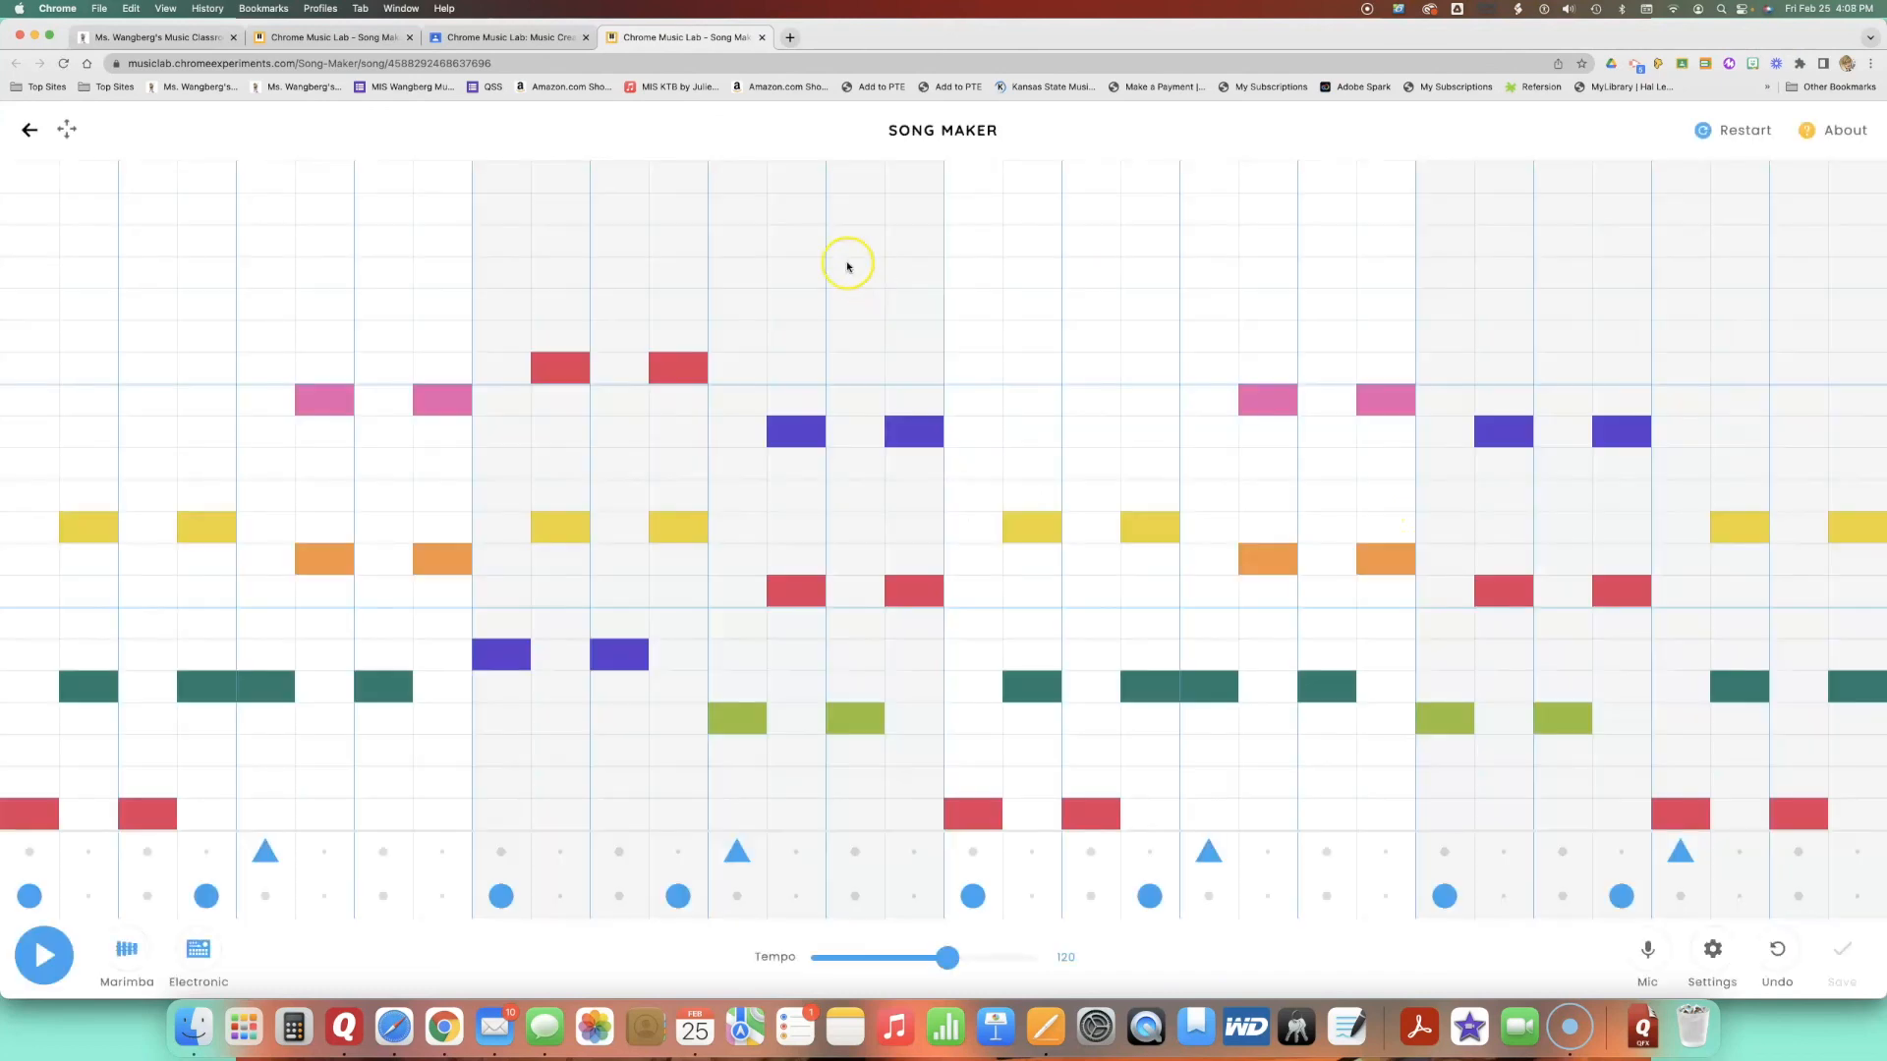
left_click(762, 38)
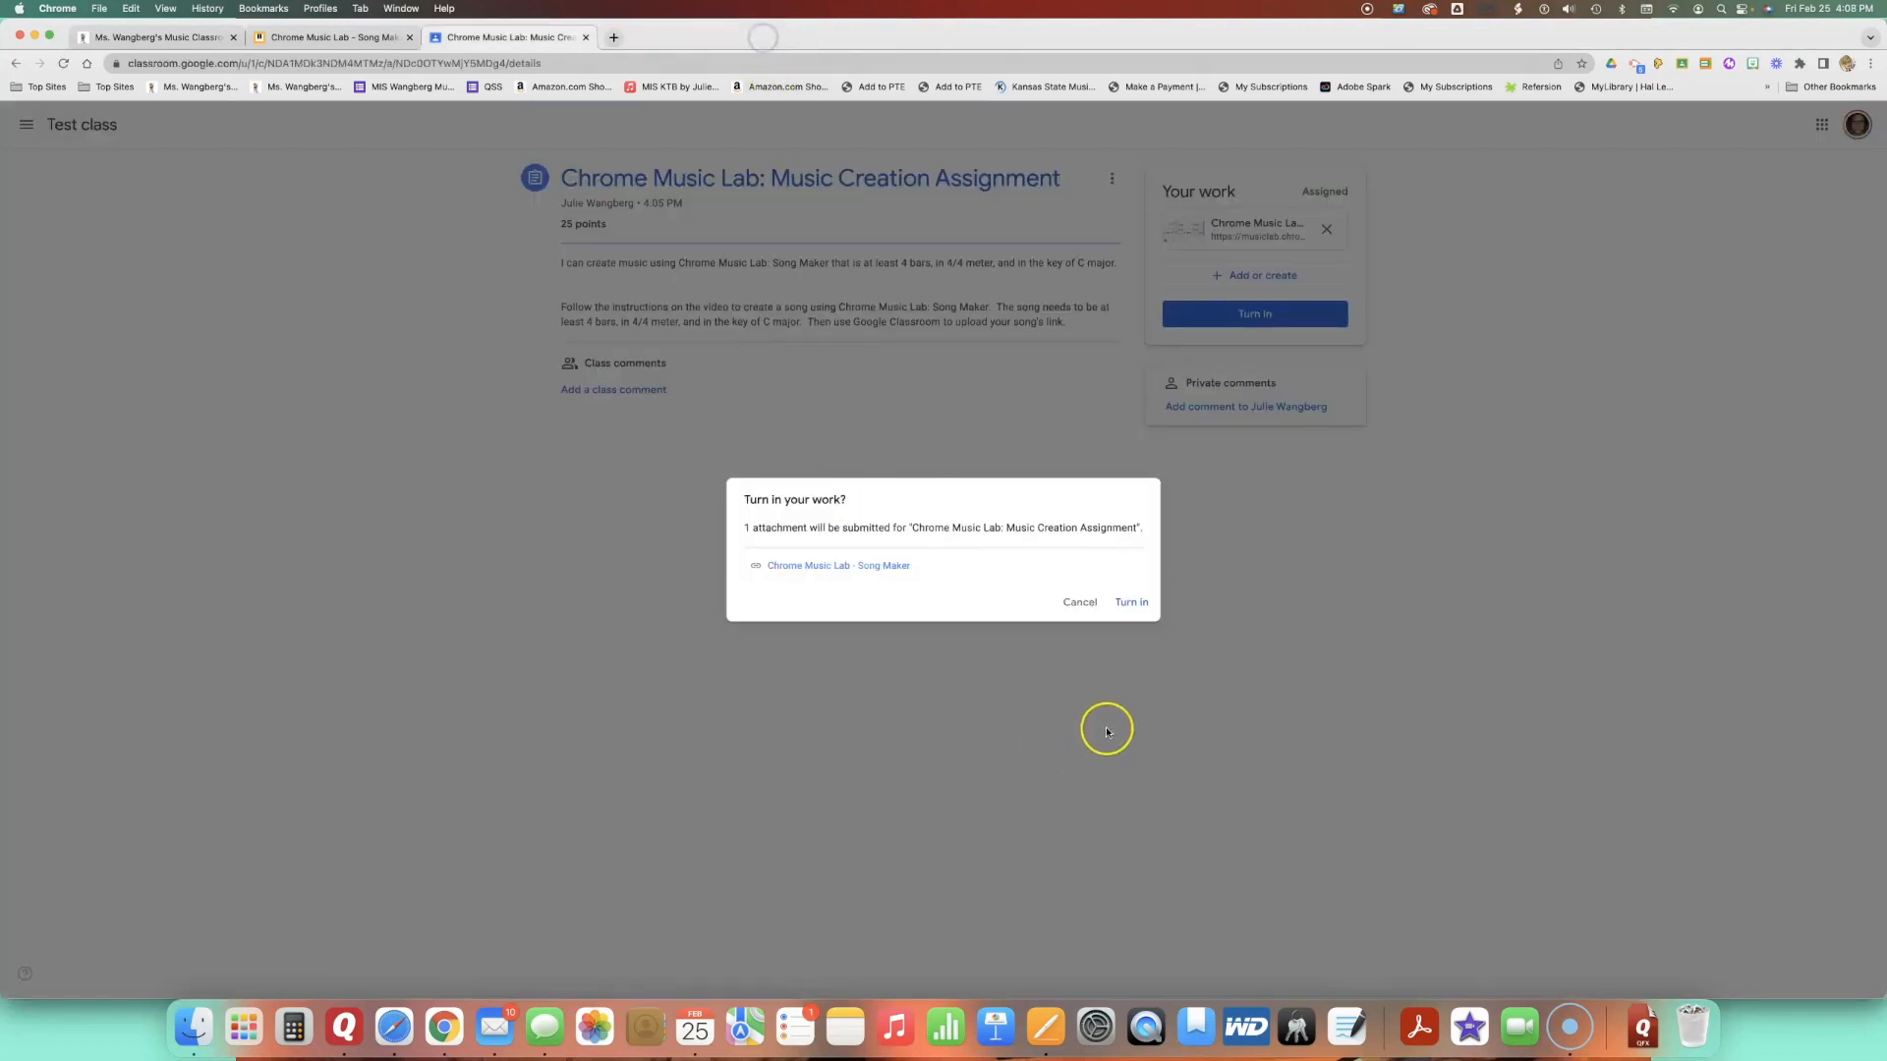
left_click(1148, 610)
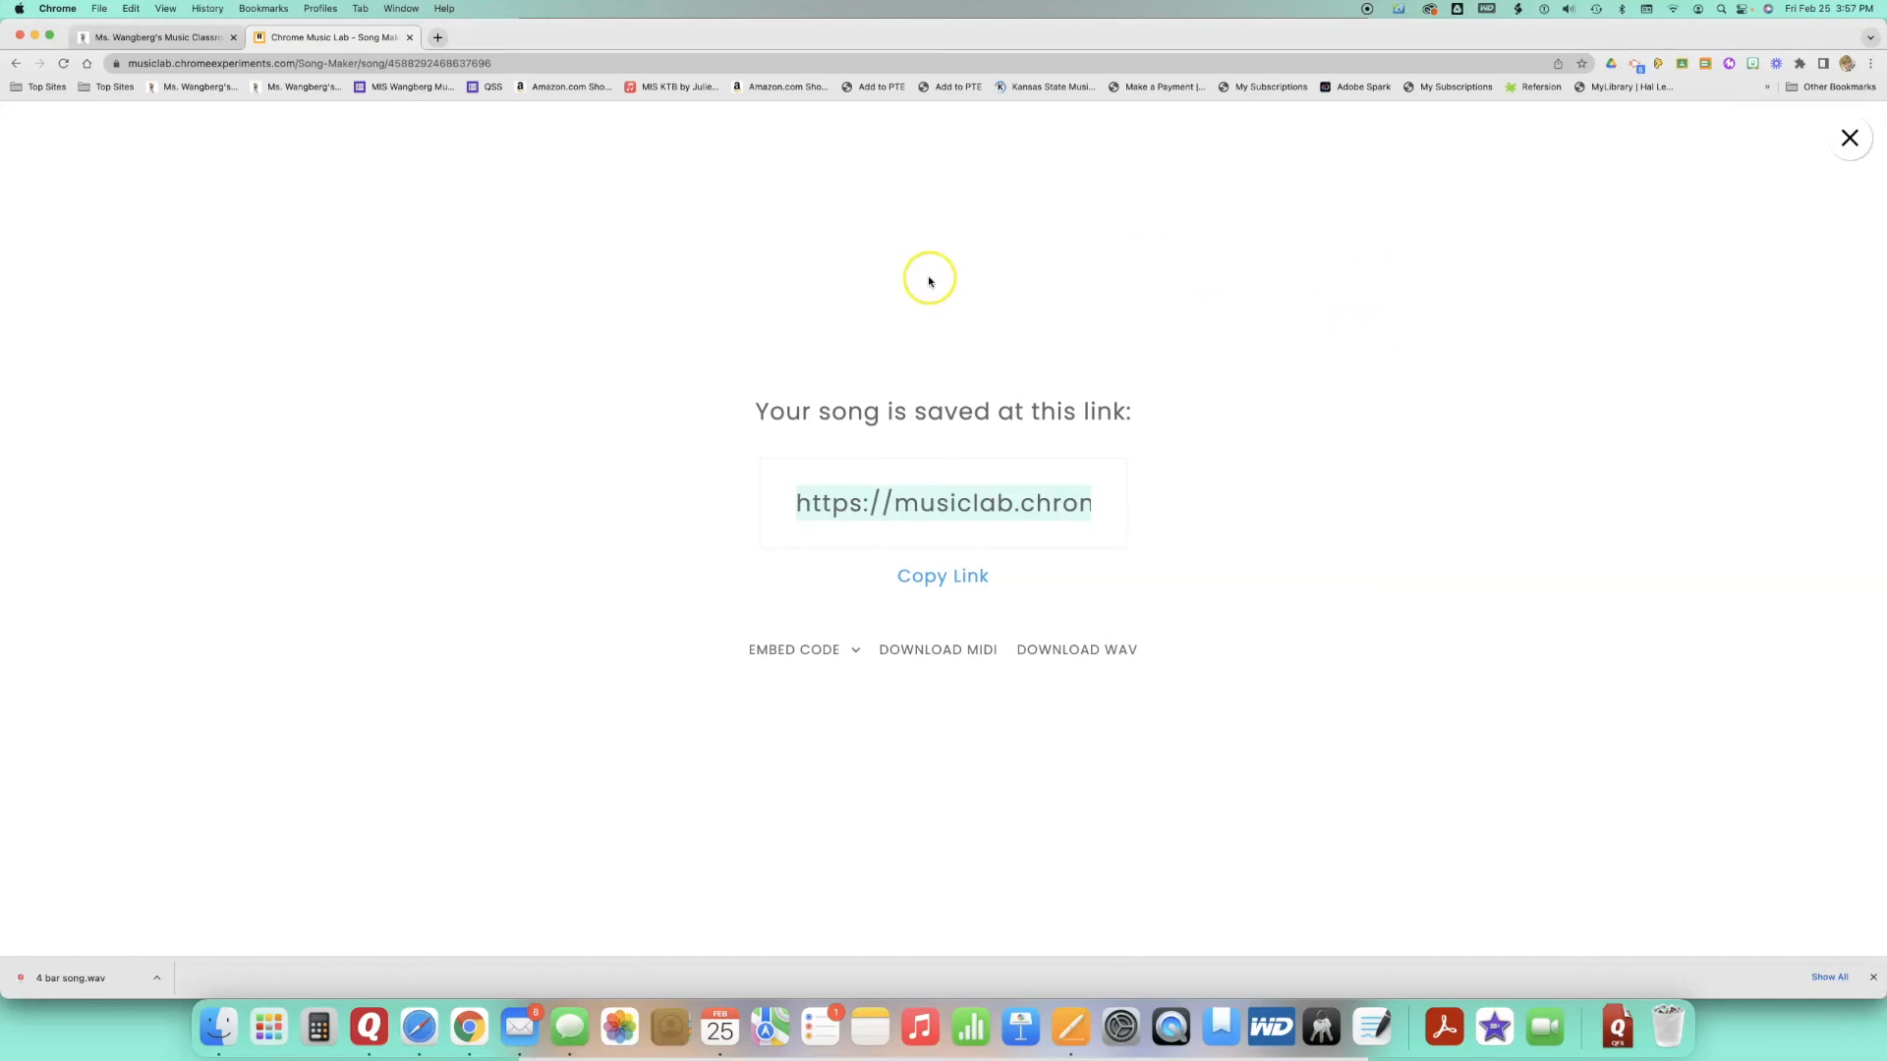
- Switch to the teacher's music classroom website and show its Help! pages
left_click(158, 37)
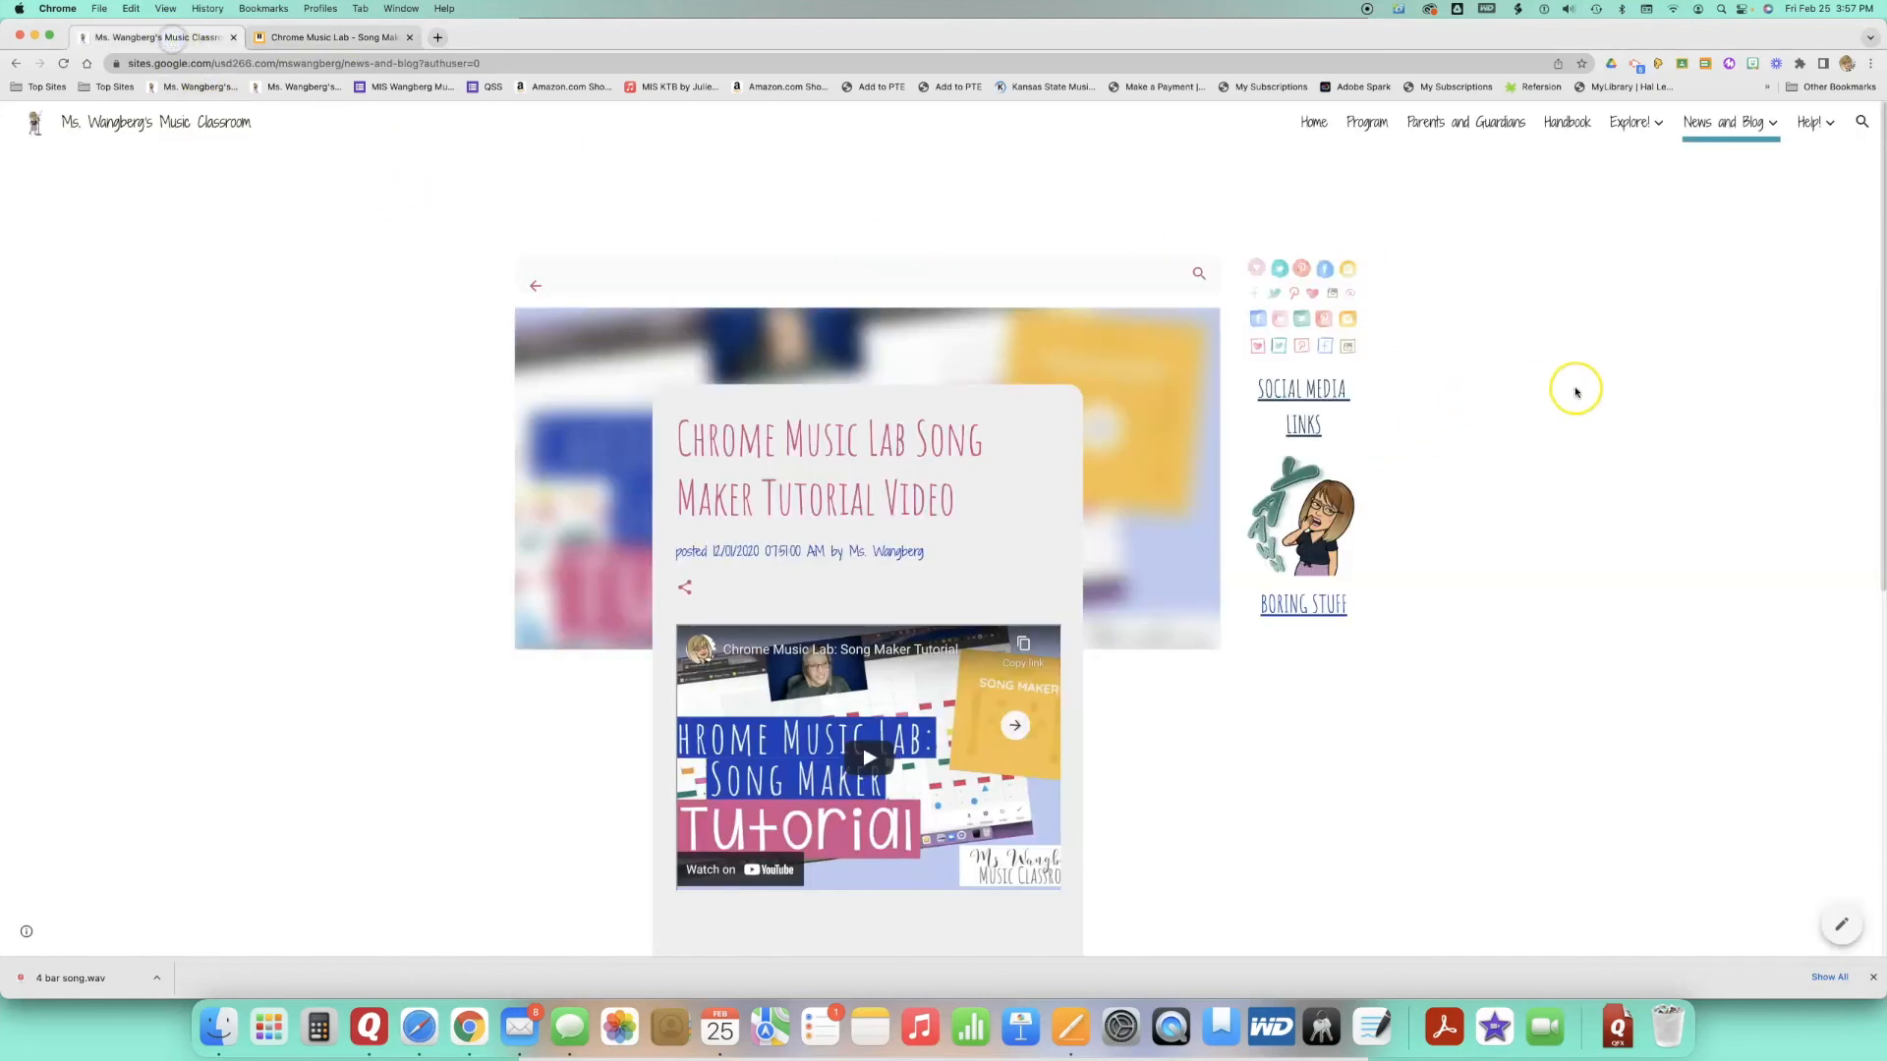
mouse_move(1804, 122)
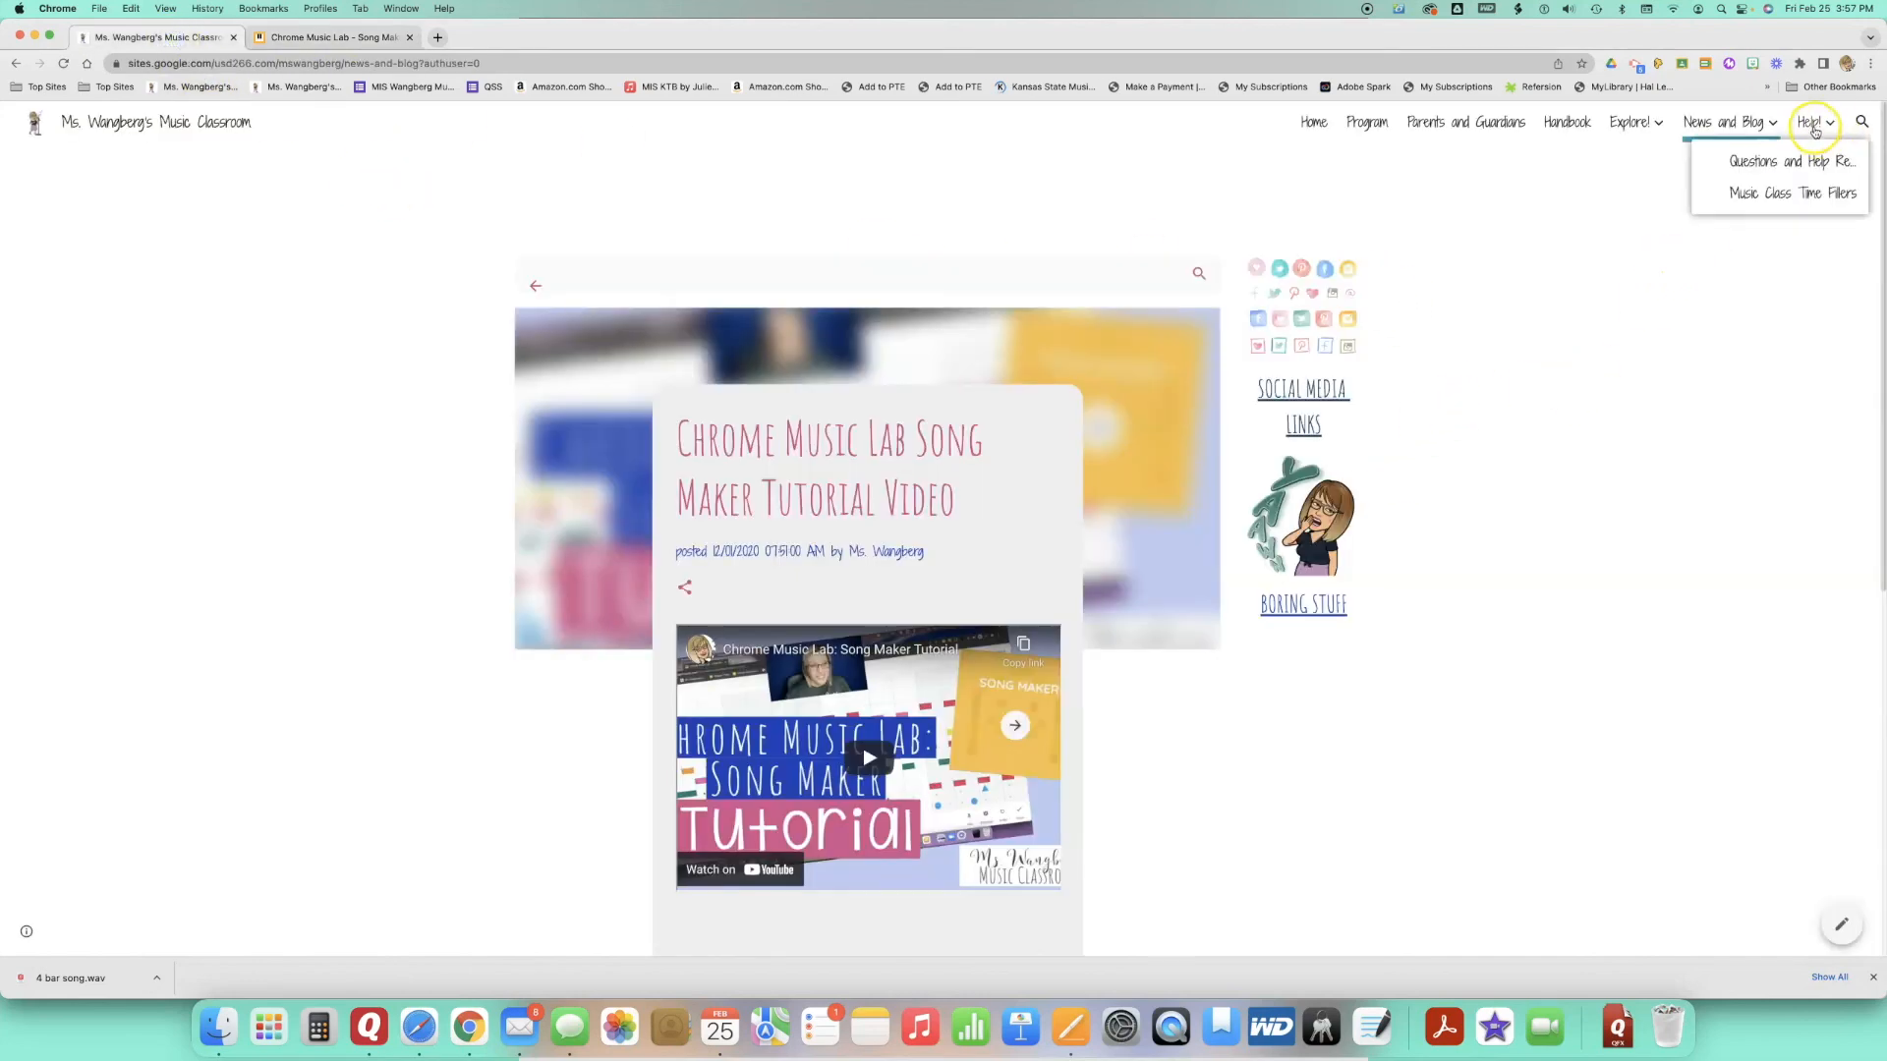